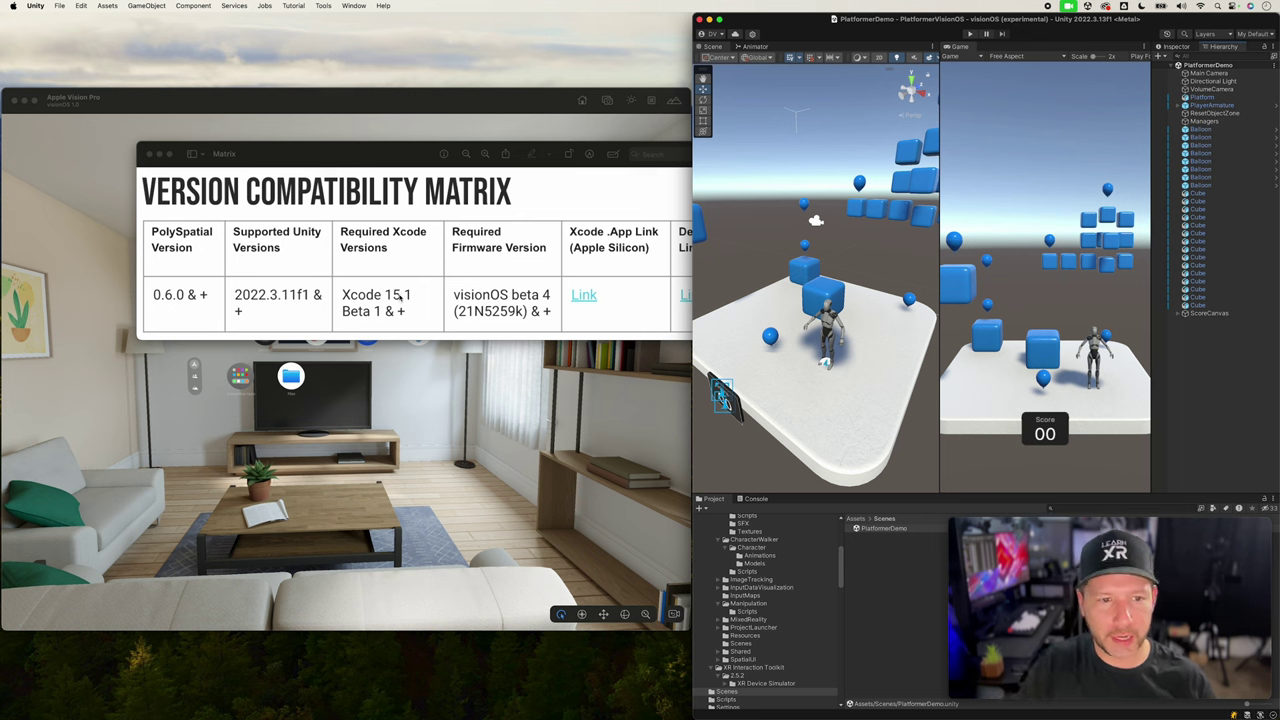
Switch to Xcode, check its version in the About window, and close that window
key("super+space")
type("xco")
key("Return")
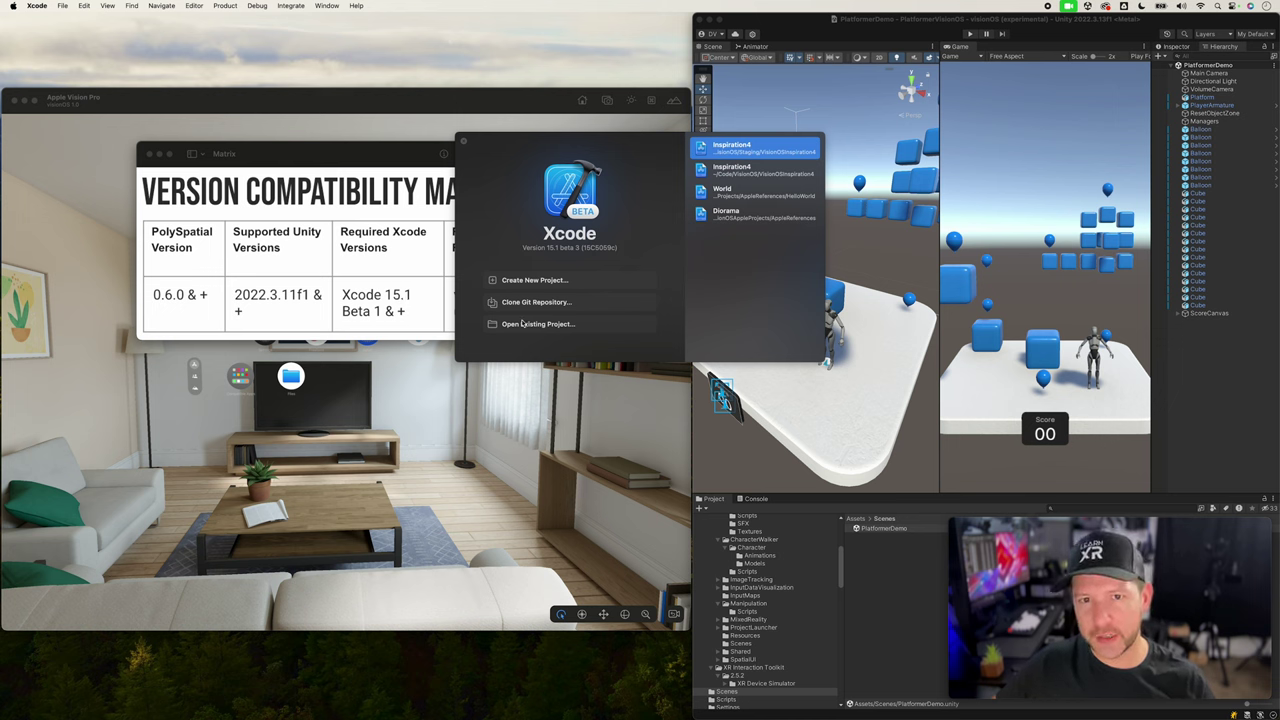
left_click_drag(510, 147, 503, 424)
left_click(38, 6)
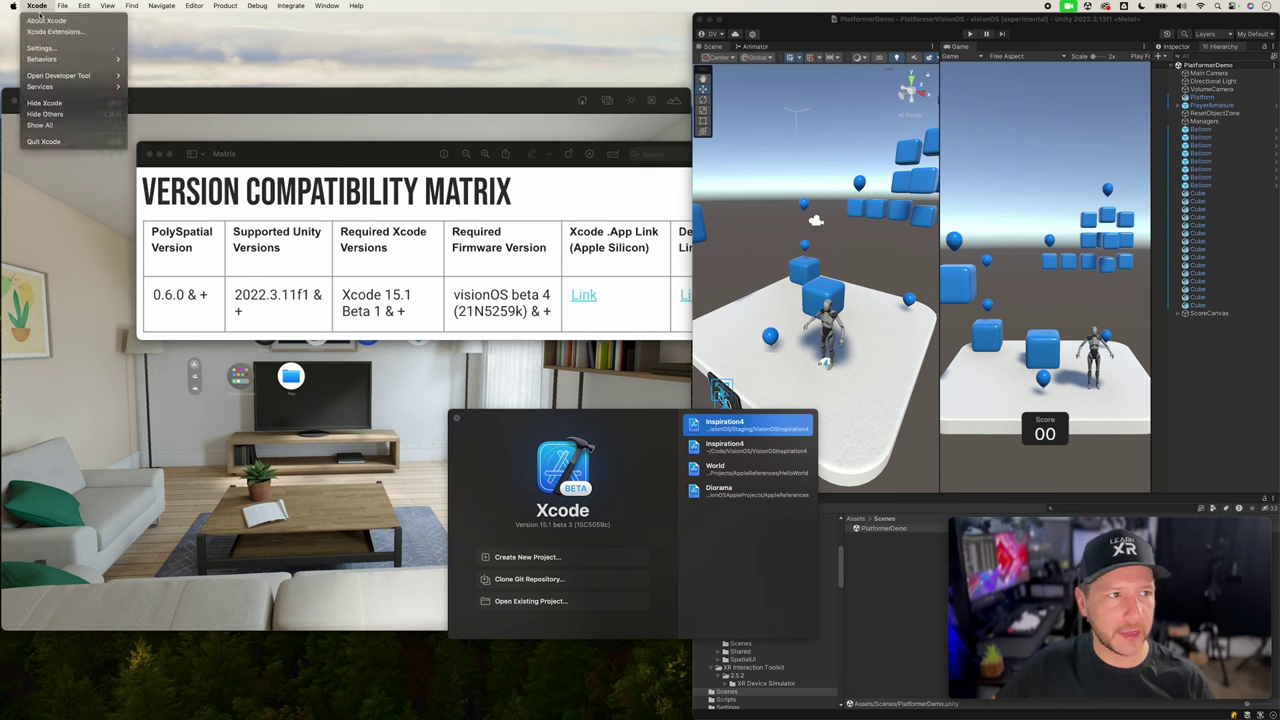
left_click(41, 20)
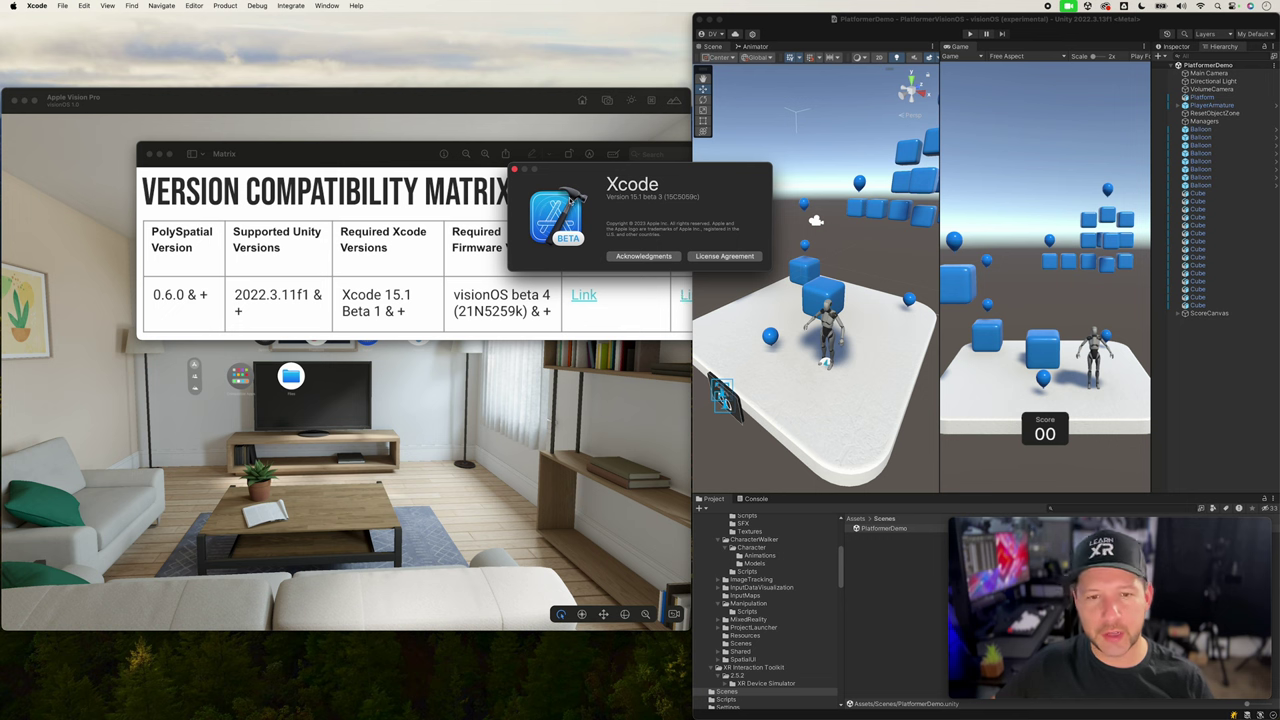
left_click(514, 169)
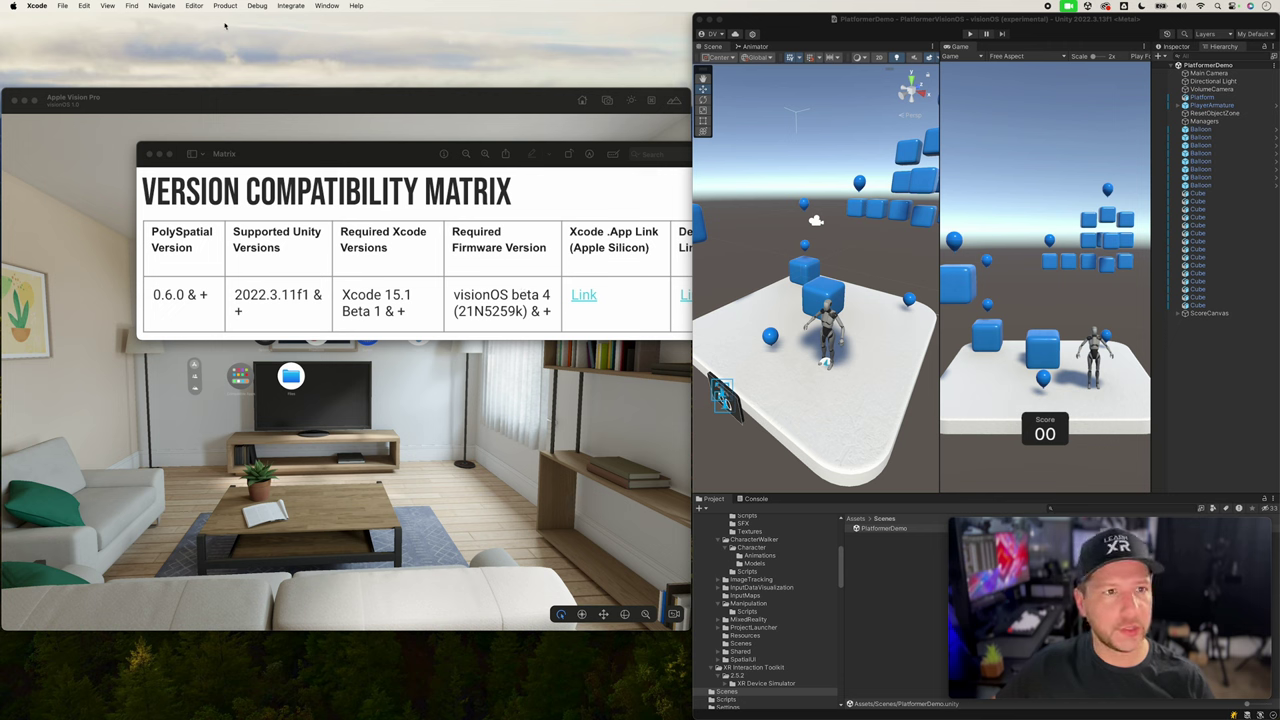
Switch to the Apple Vision Pro Simulator and check its version information
left_click(190, 97)
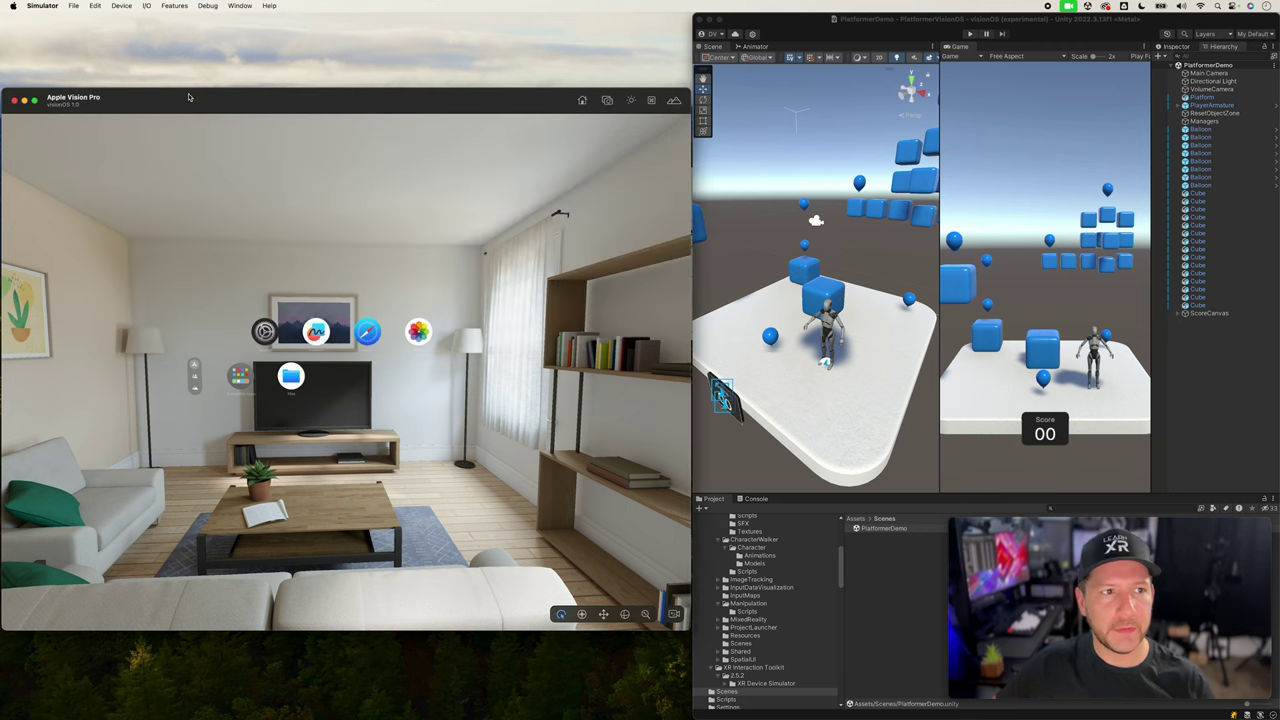
left_click(14, 7)
mouse_move(42, 6)
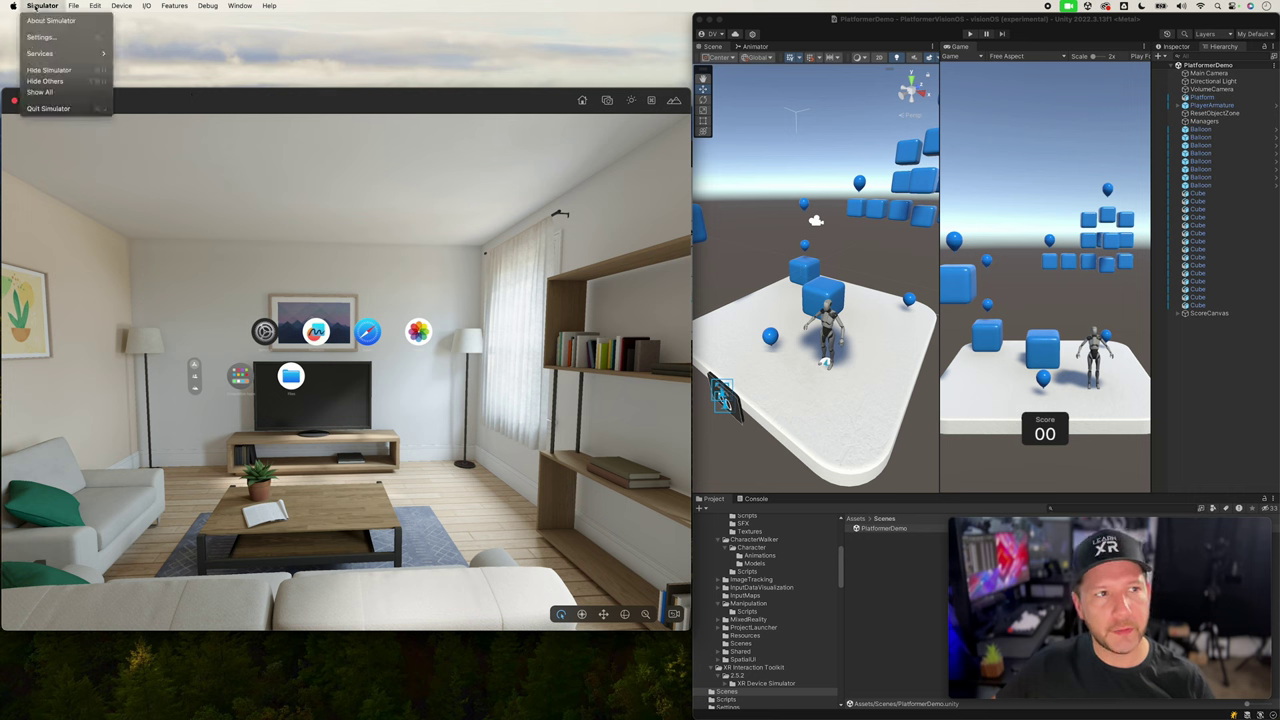
left_click(50, 20)
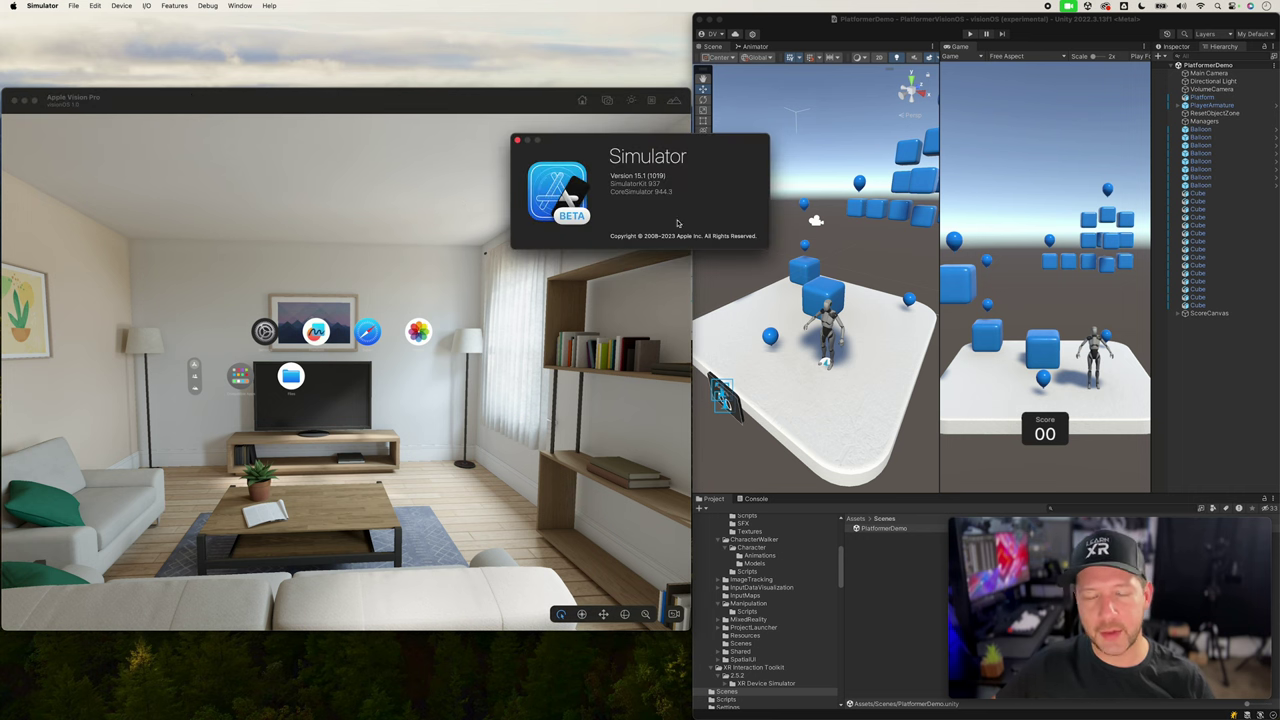
key("super+Tab")
left_click(642, 183)
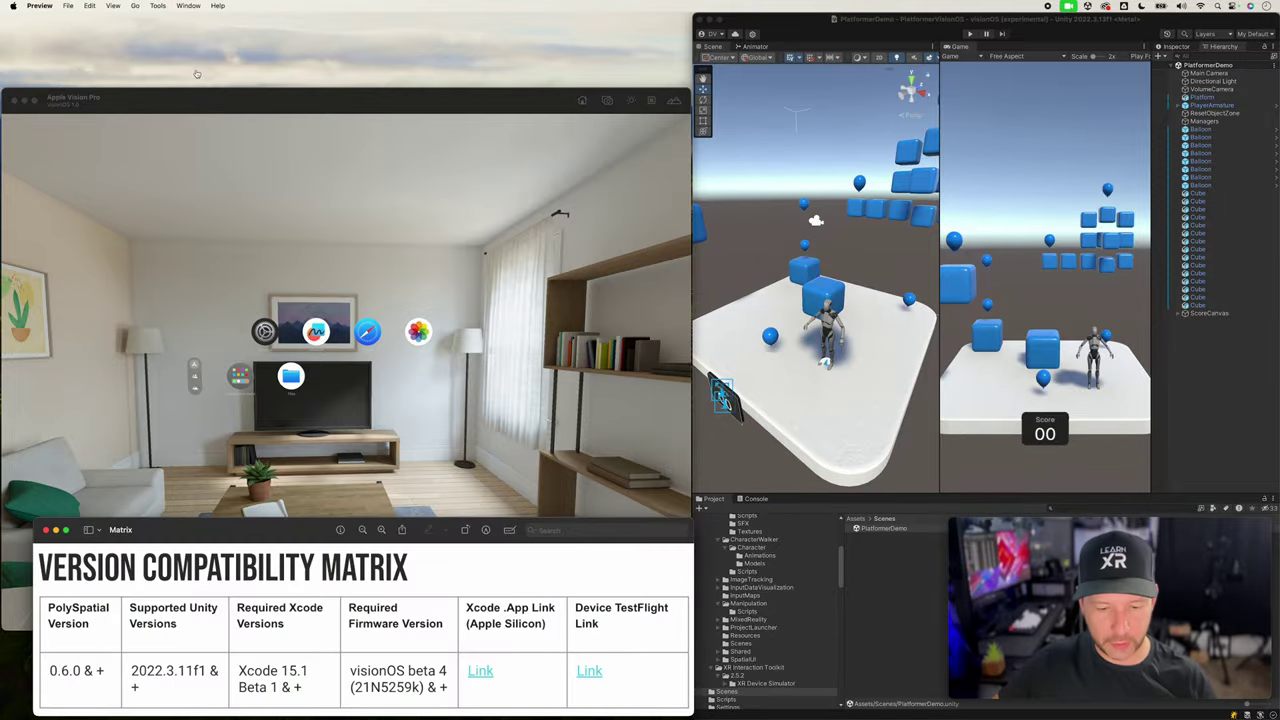
key("super+Tab")
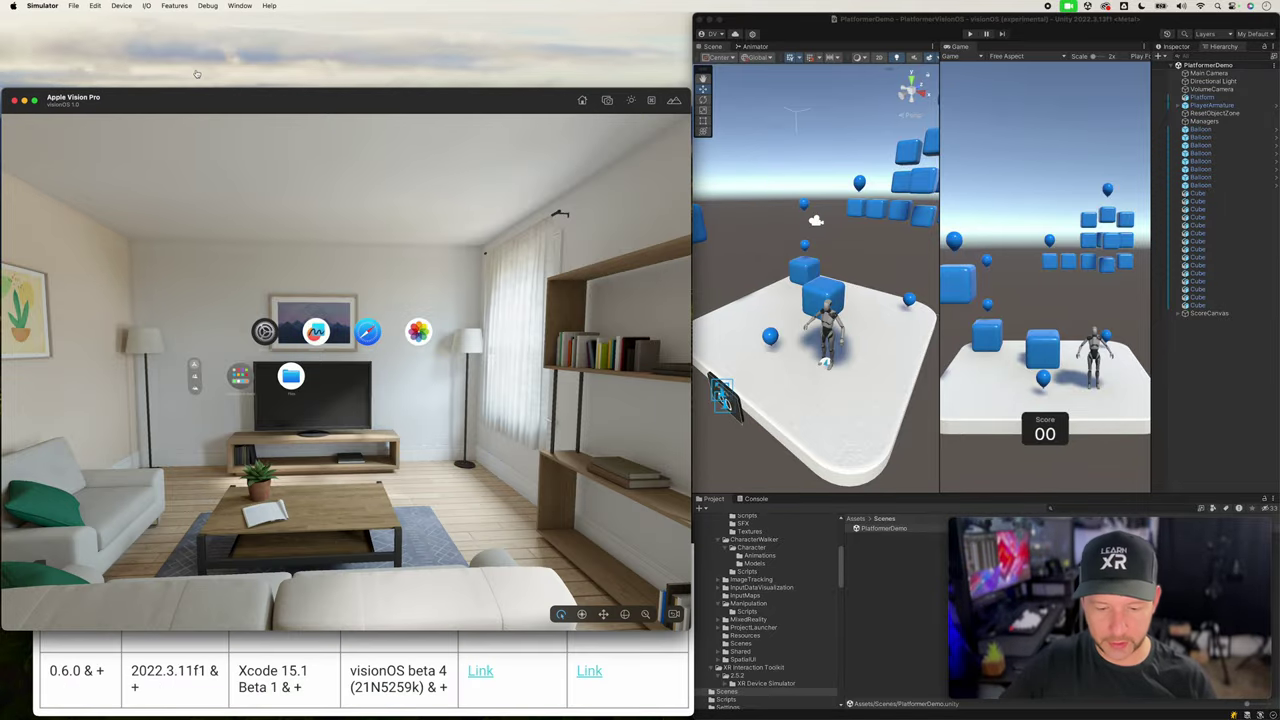
Switch to Xcode and display the list of installed platforms in its settings
key("super+space")
type("xcode")
key("Return")
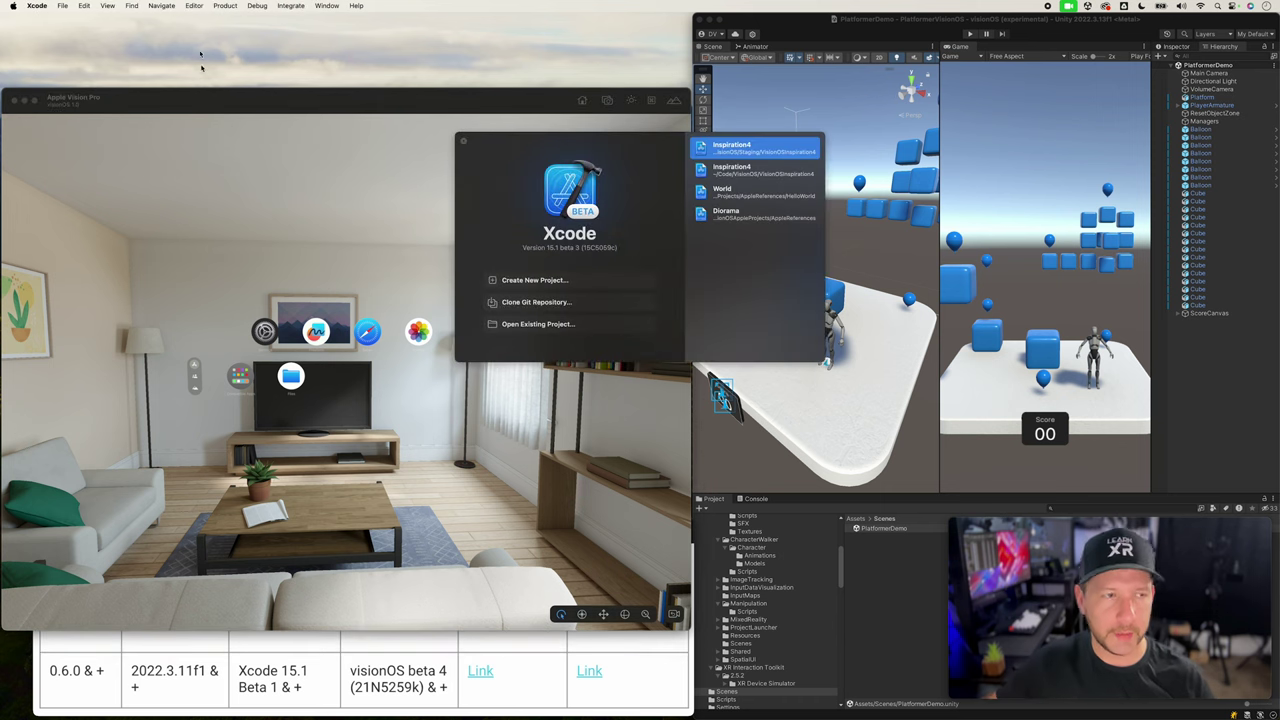
left_click(35, 6)
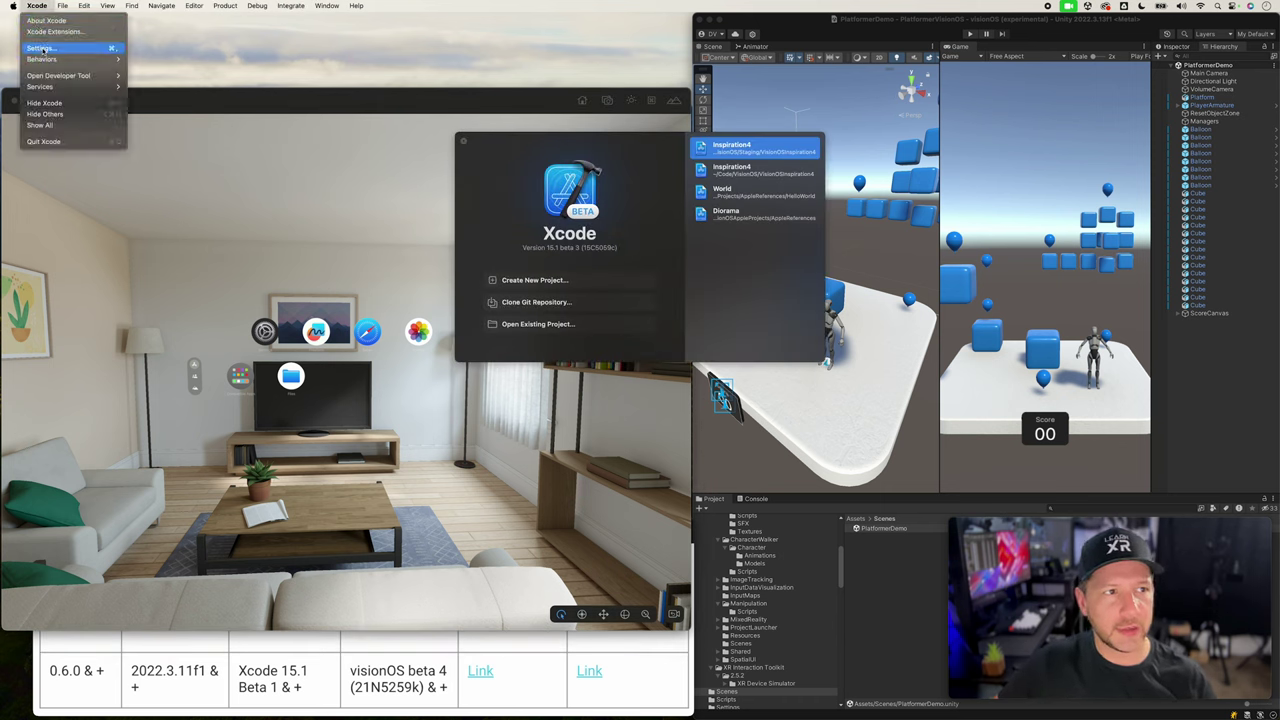
left_click(40, 48)
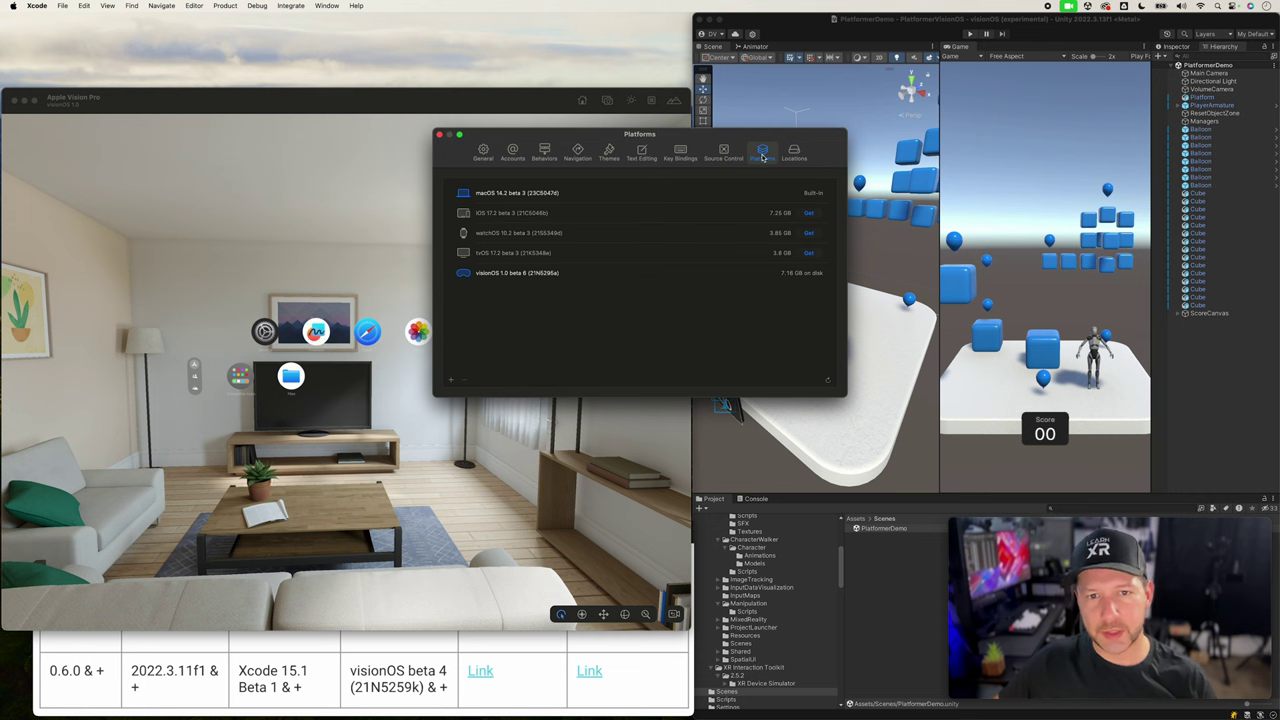
Compare the visionOS platform version with the Version Compatibility Matrix, then close the matrix and the platforms window
left_click(520, 674)
left_click_drag(458, 538, 710, 328)
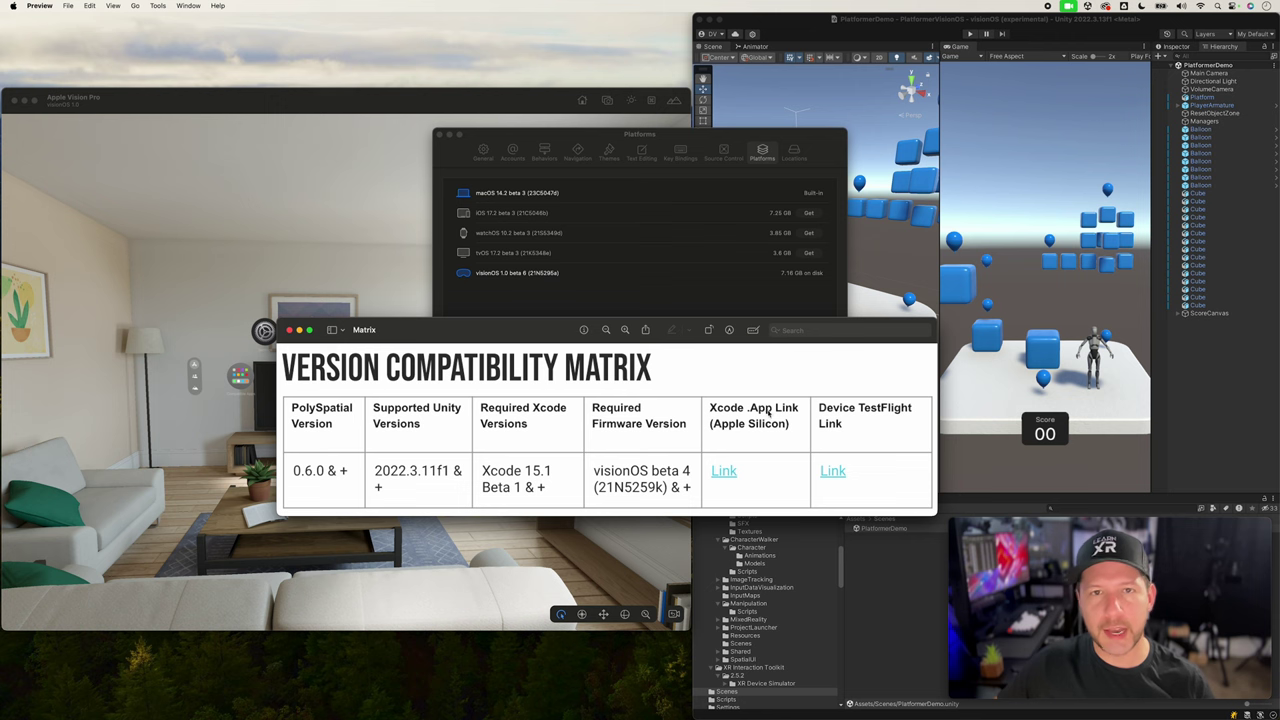
left_click(390, 224)
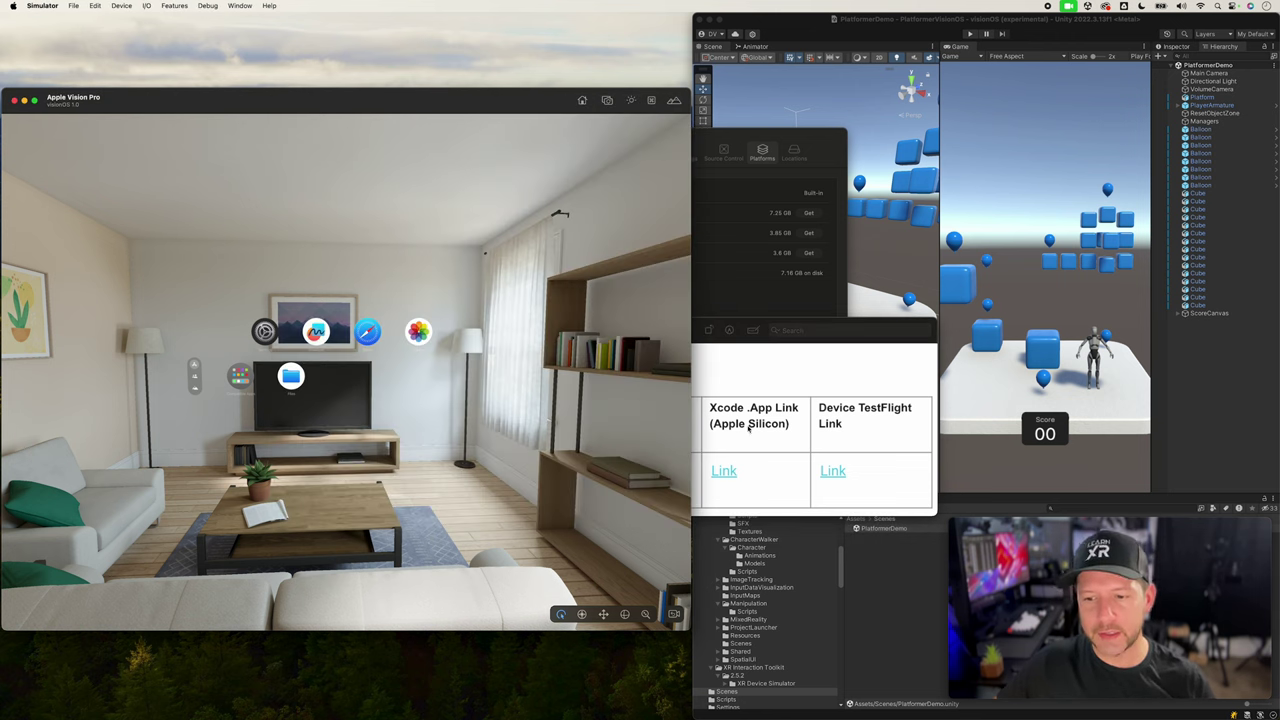
left_click(756, 374)
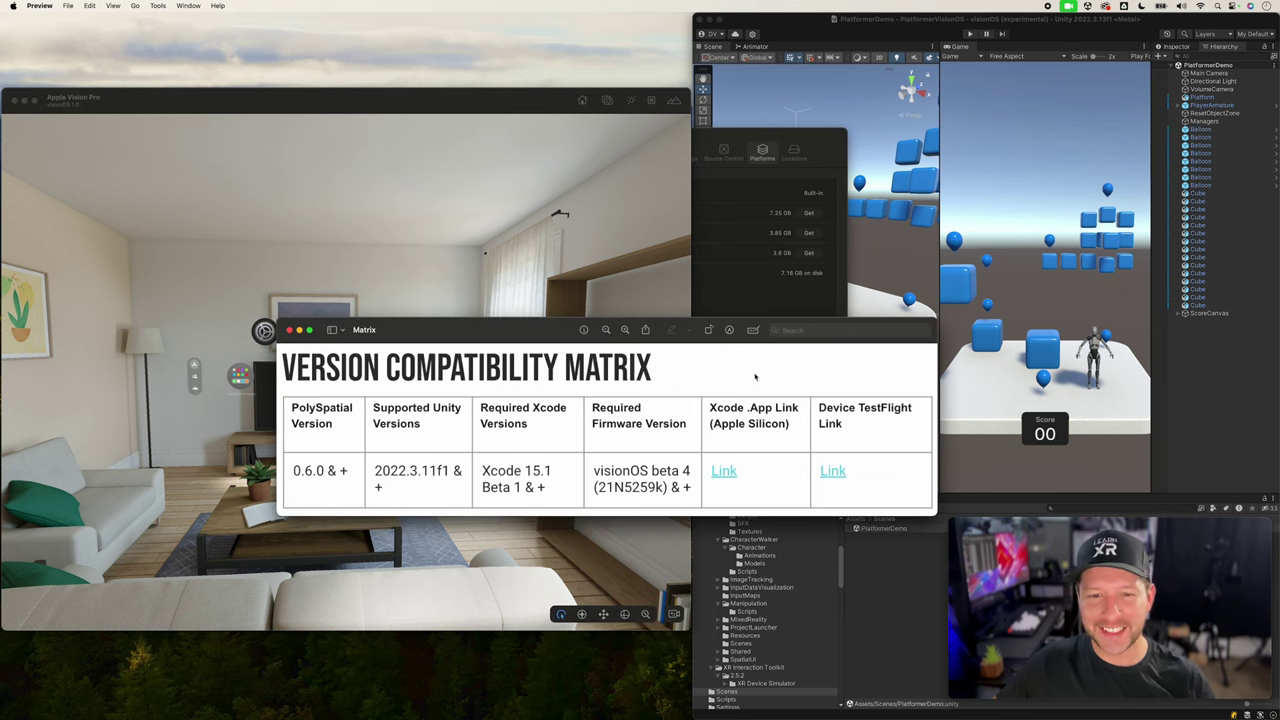
left_click(287, 329)
left_click(741, 391)
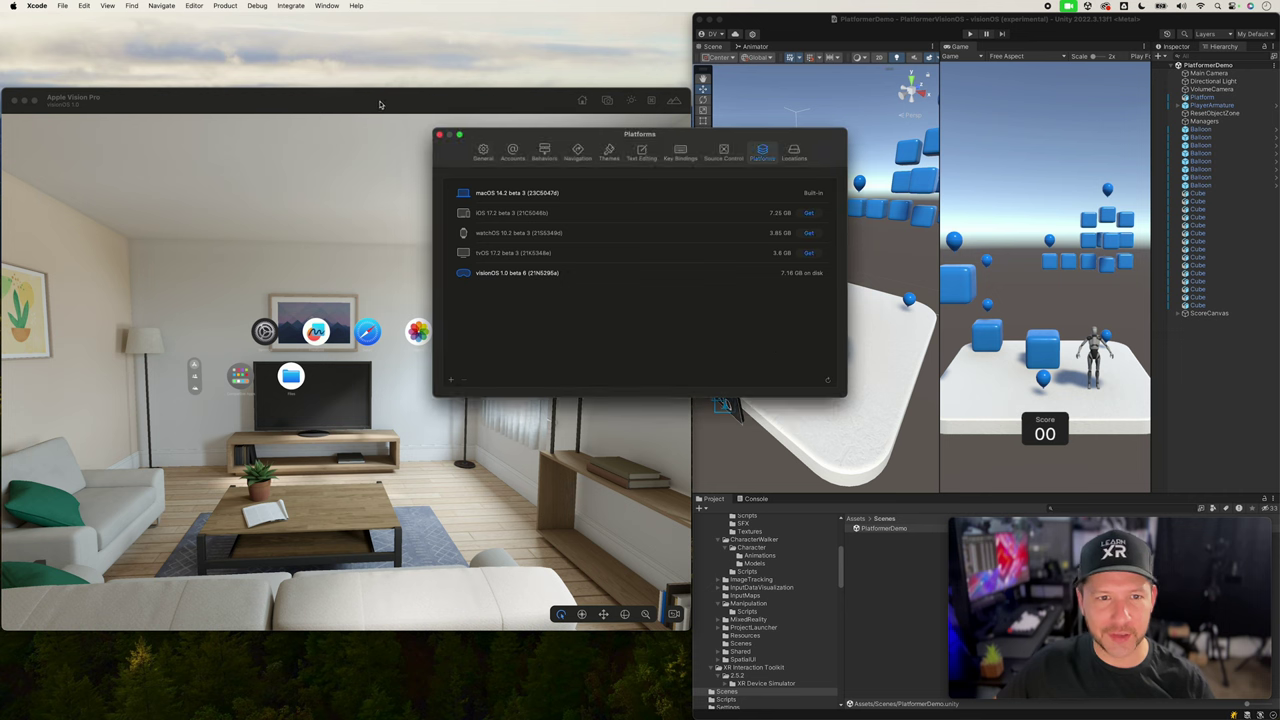
left_click(439, 135)
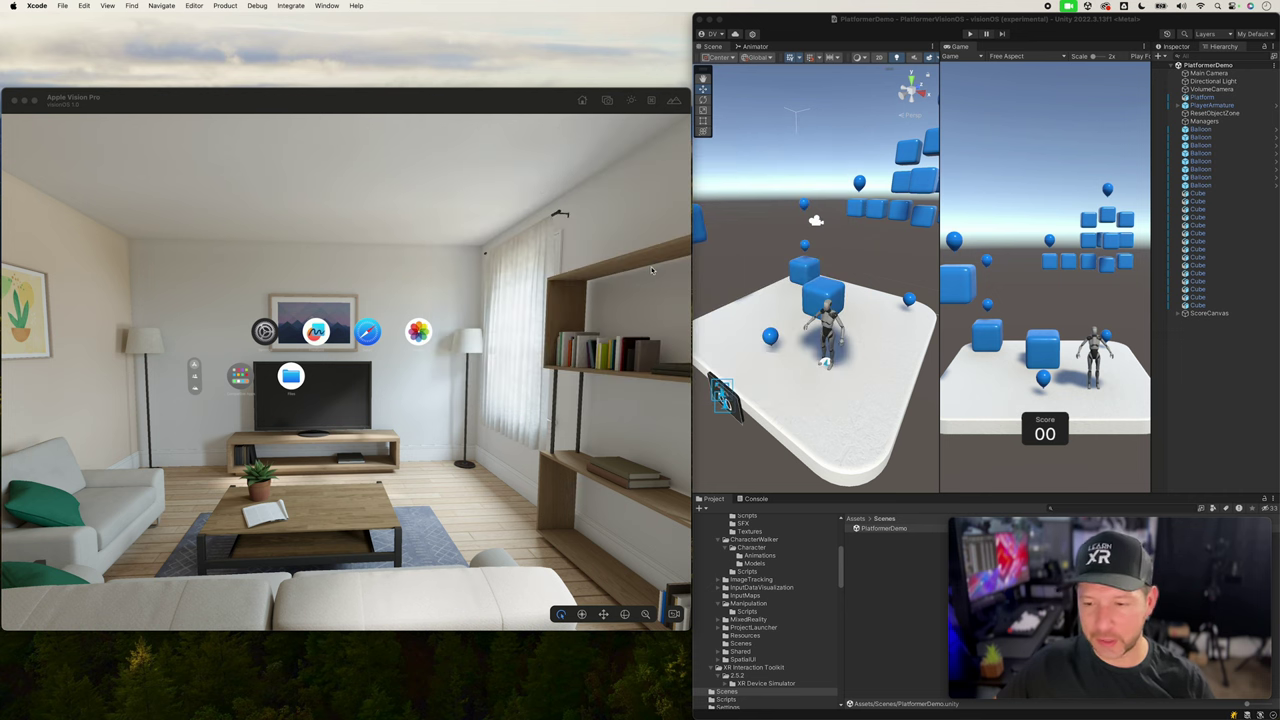
Switch to the PlayToDevice Host folder in Google Drive, check the options for the PolySpatial 0.6.2 folder, and close the browser window
left_click_drag(735, 718, 587, 80)
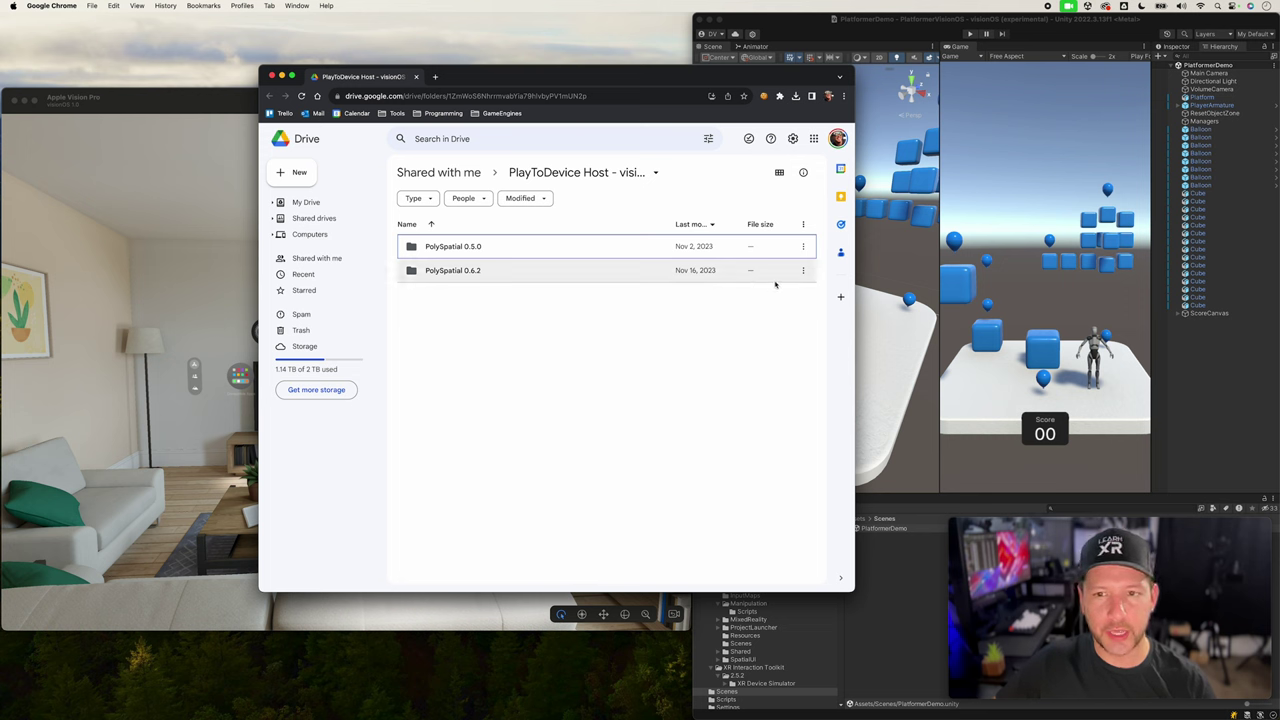
left_click(803, 270)
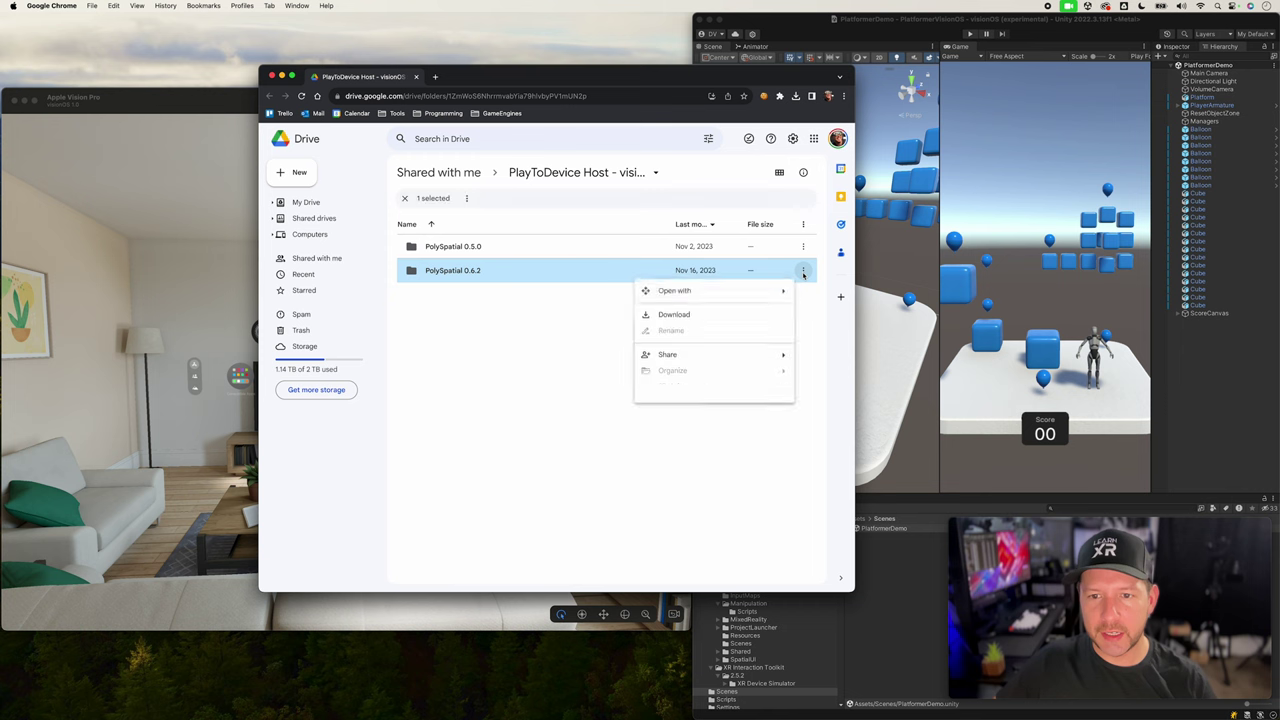
left_click(497, 414)
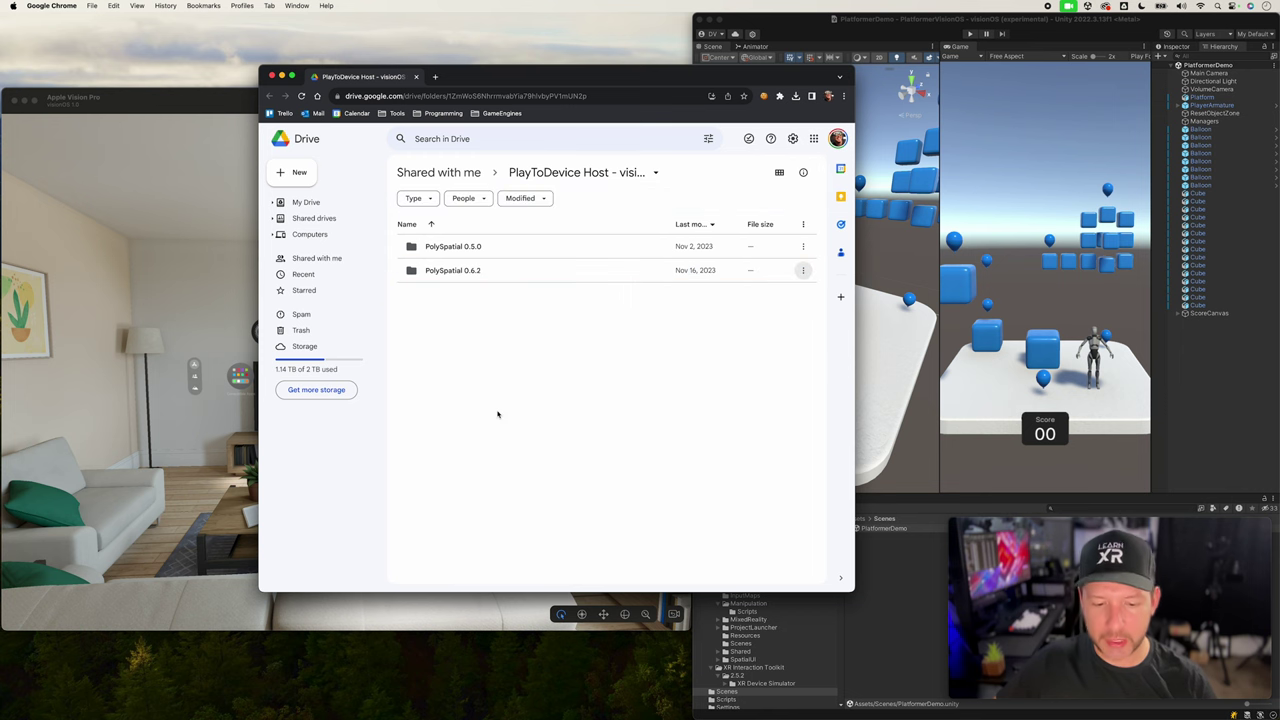
left_click(272, 77)
In the Finder's Downloads folder, extract the PolySpatial 0.6.2 archive and the Play To Device Host.zip inside it
left_click_drag(690, 715, 736, 241)
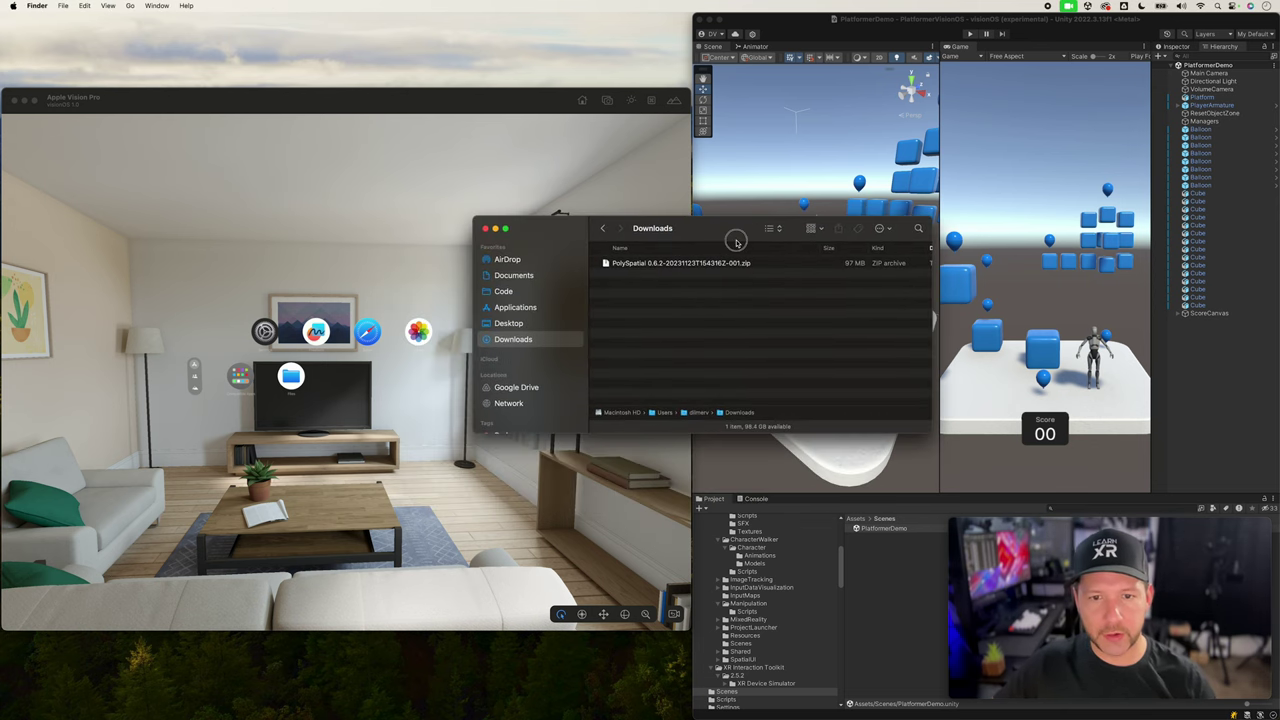
double_click(733, 263)
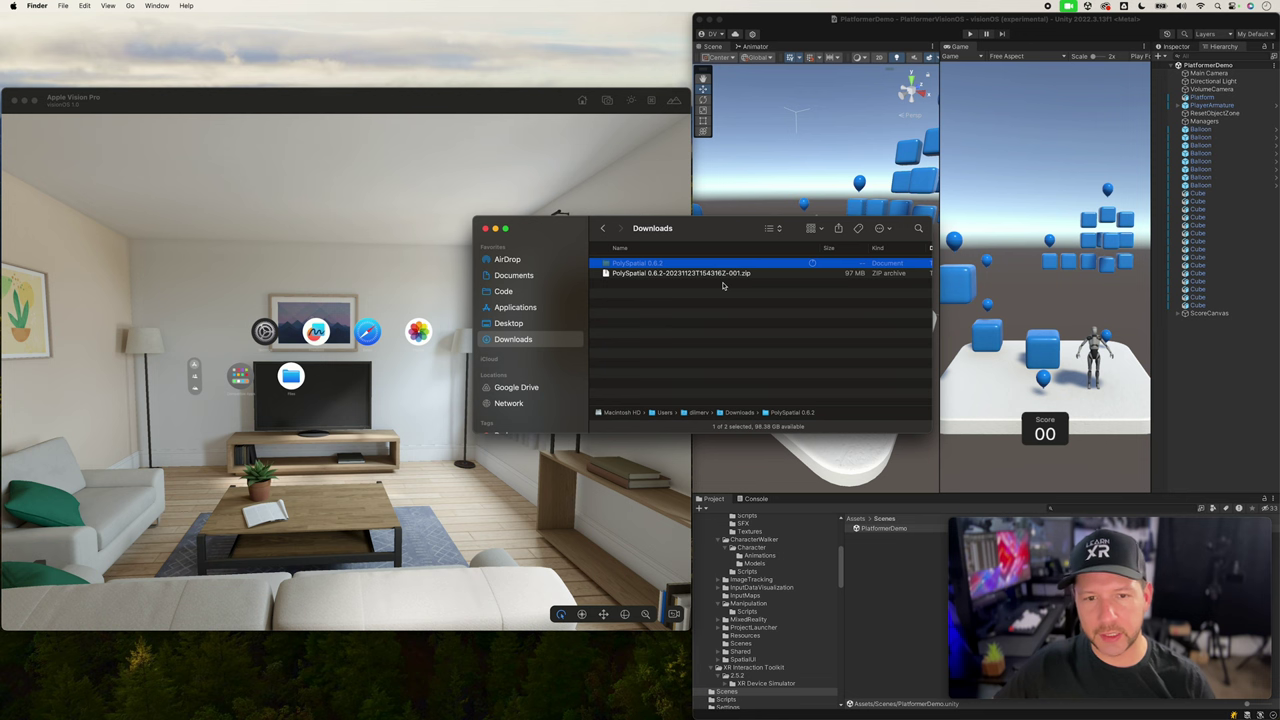
double_click(650, 263)
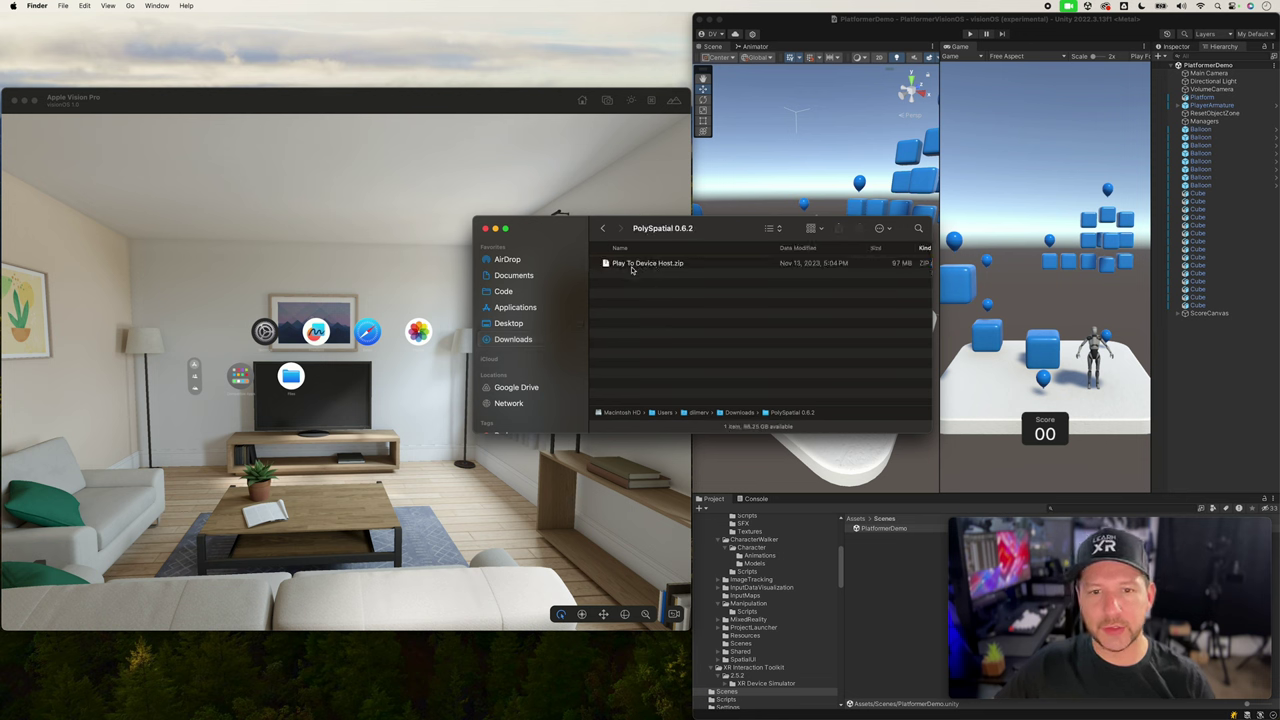
double_click(632, 264)
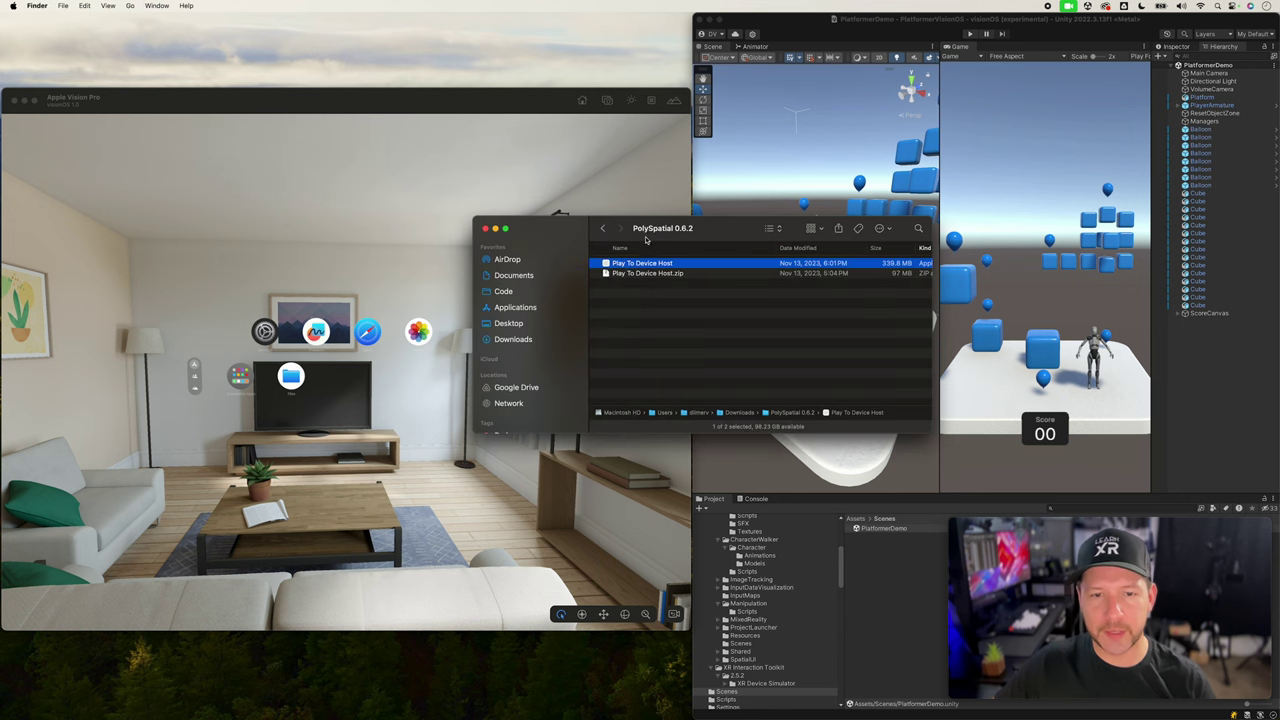
Install the extracted Play To Device Host app on the Apple Vision Pro simulator, launch it, and close the Finder window
left_click_drag(662, 232, 355, 380)
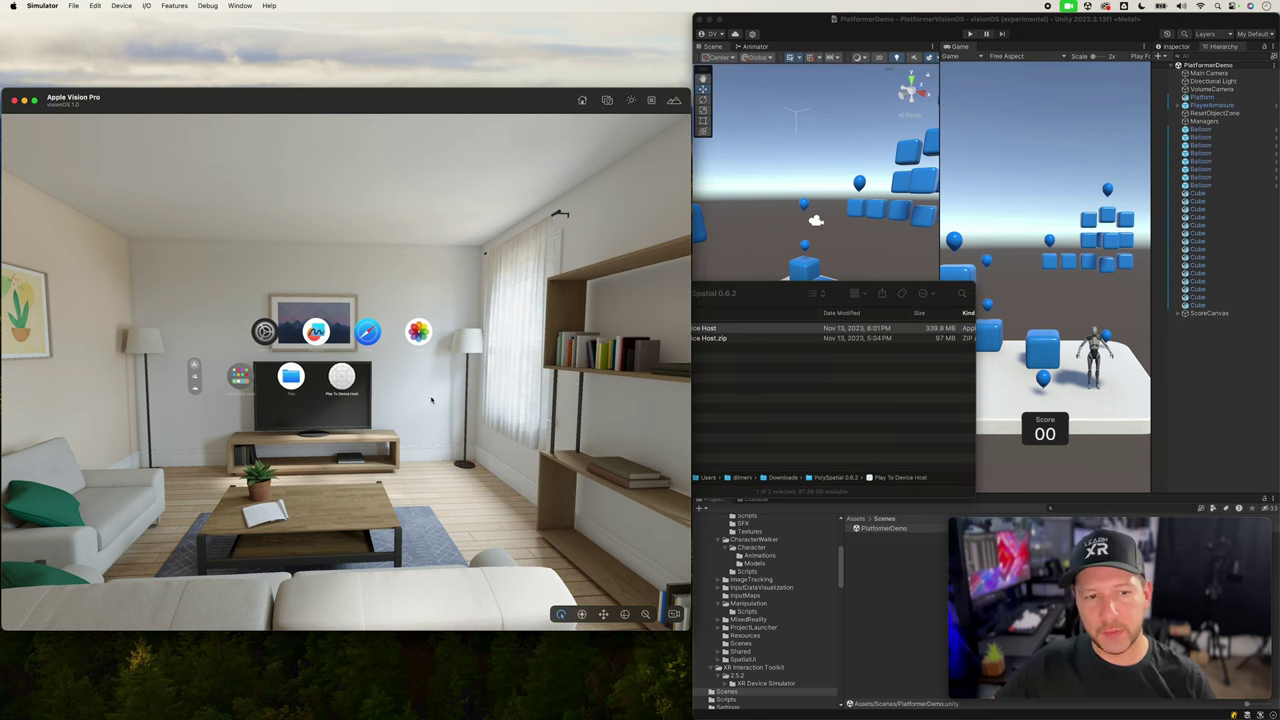
left_click(341, 377)
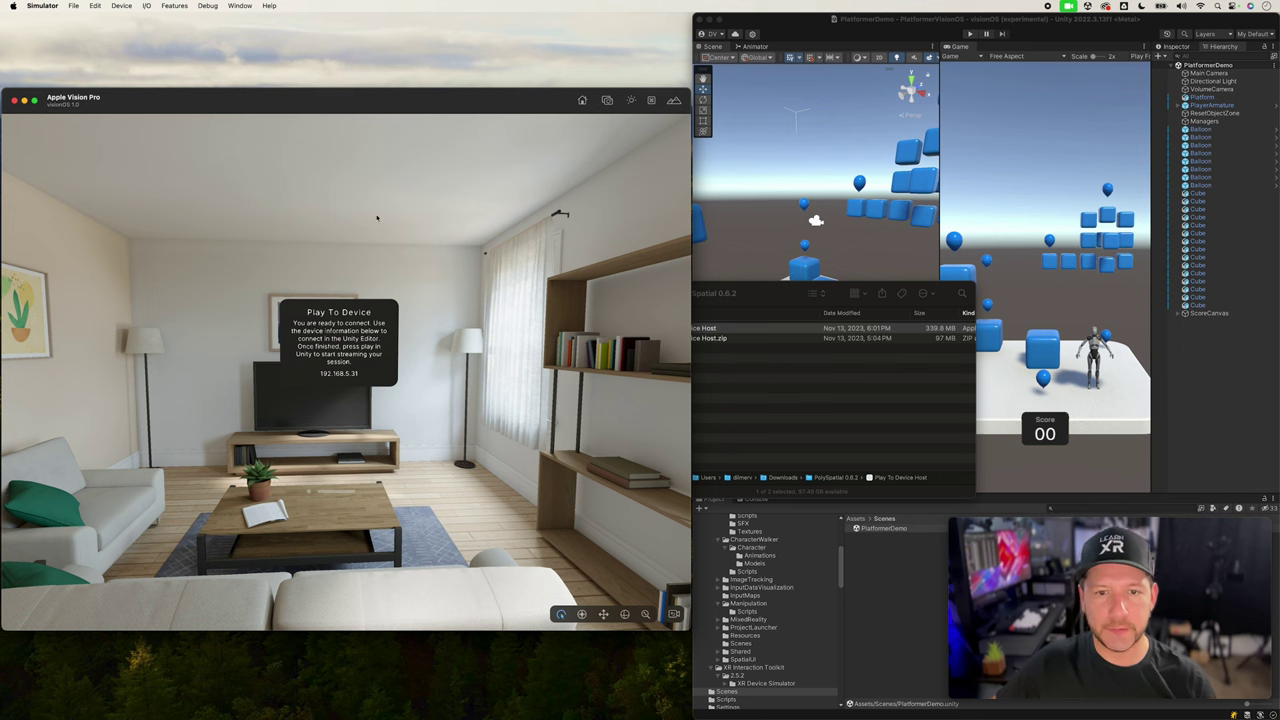
left_click(811, 400)
left_click(530, 294)
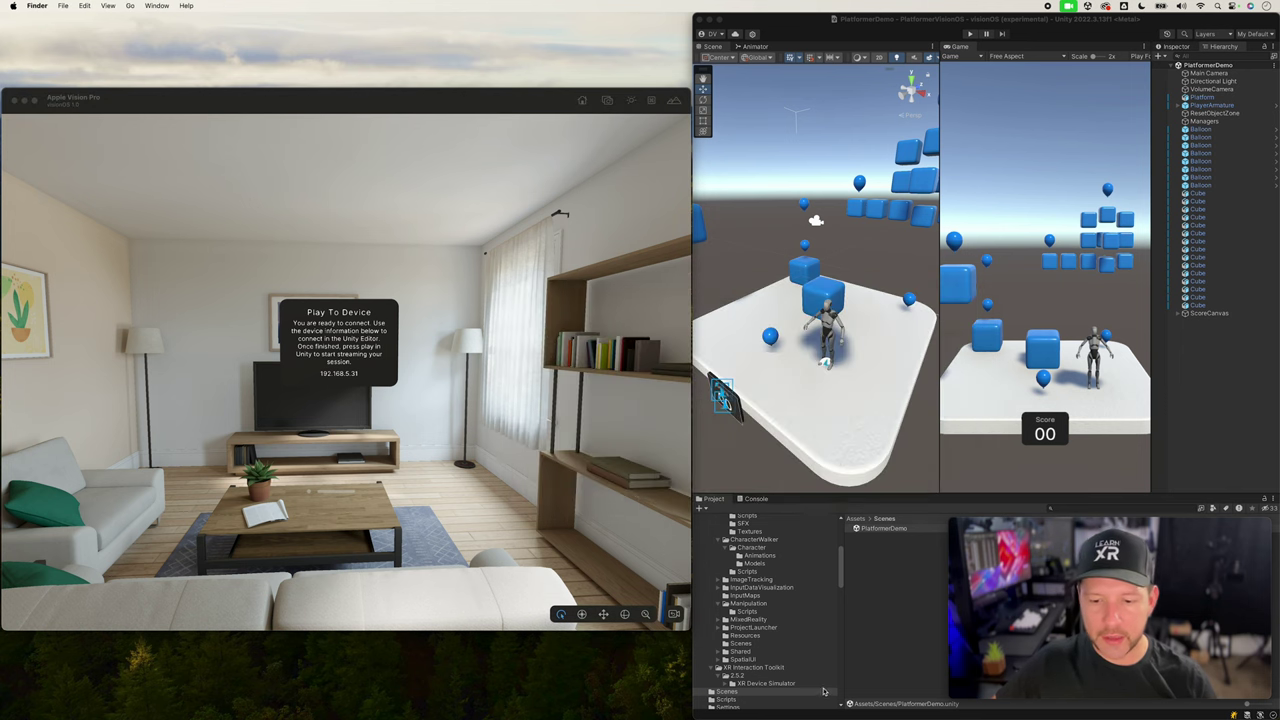
Switch to Unity and check the PolySpatial package's Play to Device Input Settings sample in the Package Manager
left_click_drag(730, 718, 645, 104)
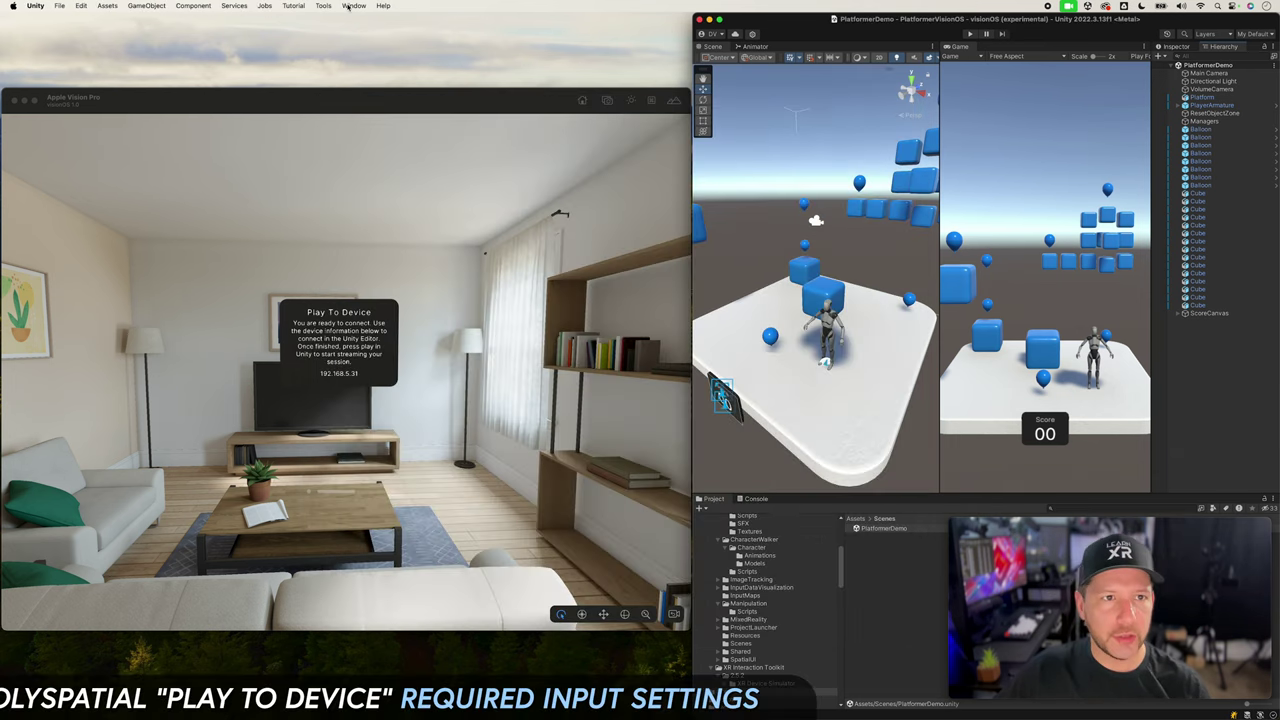
left_click(353, 5)
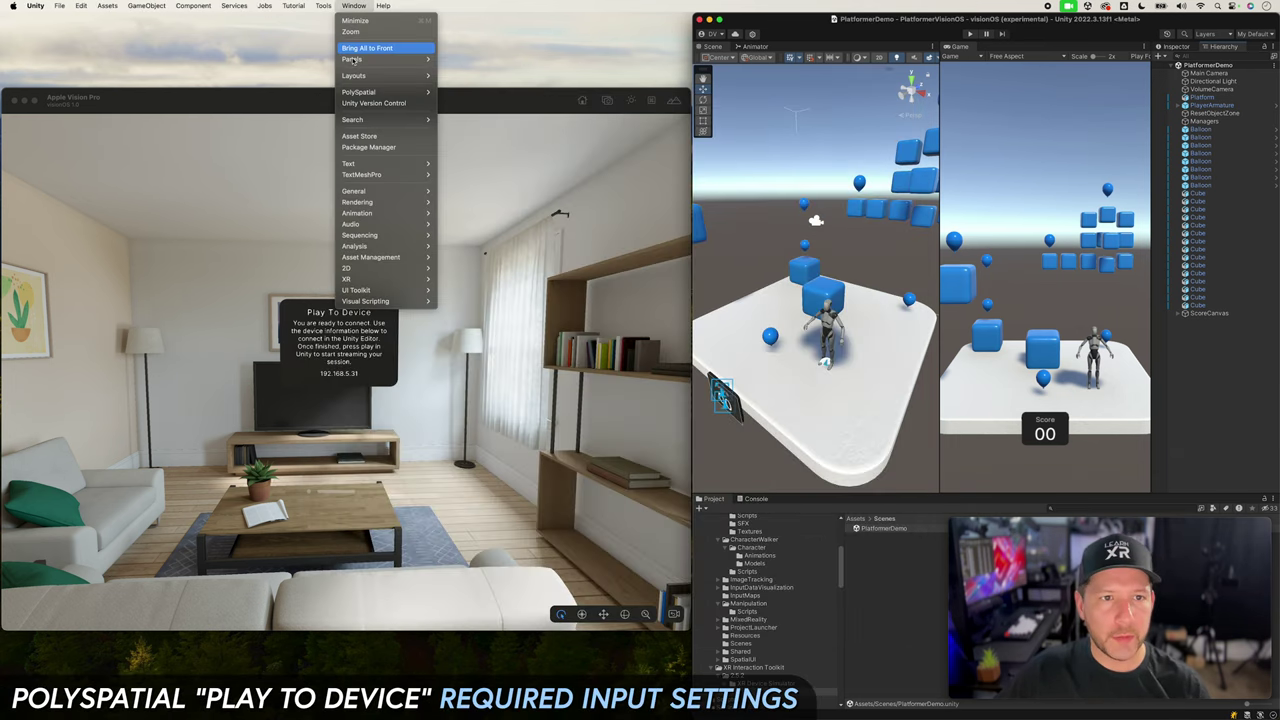
left_click(370, 148)
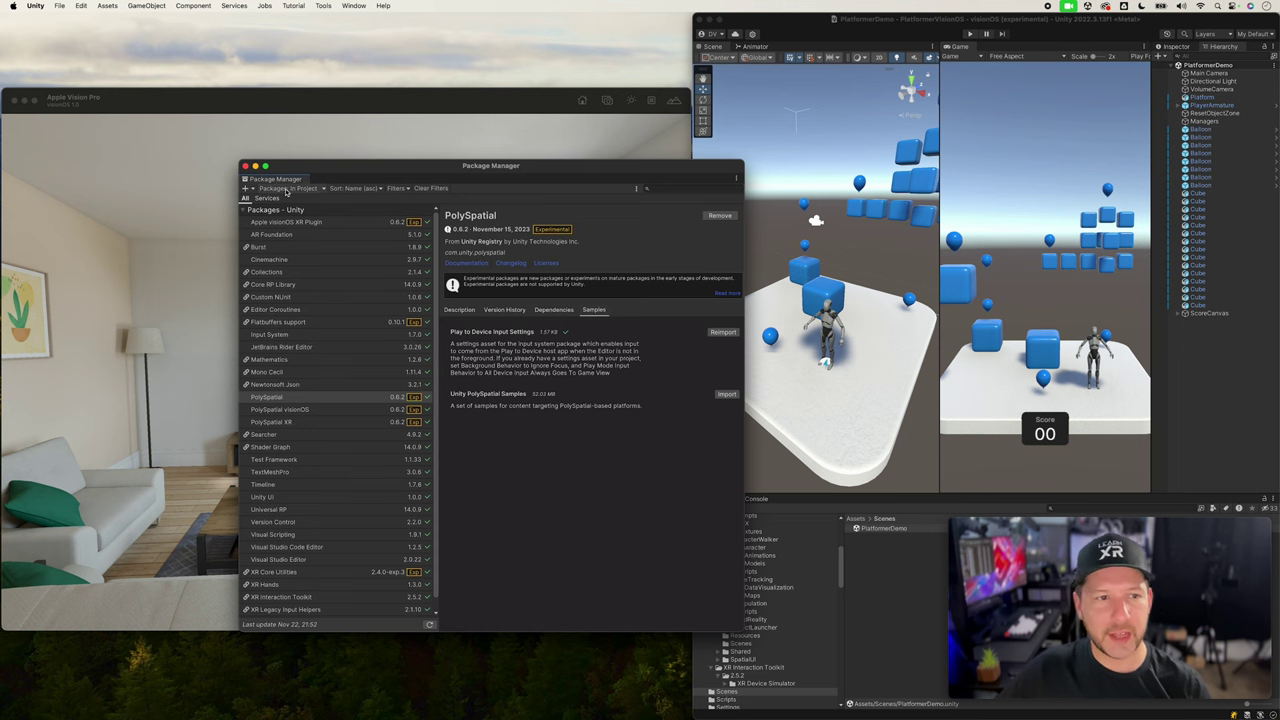
left_click(245, 167)
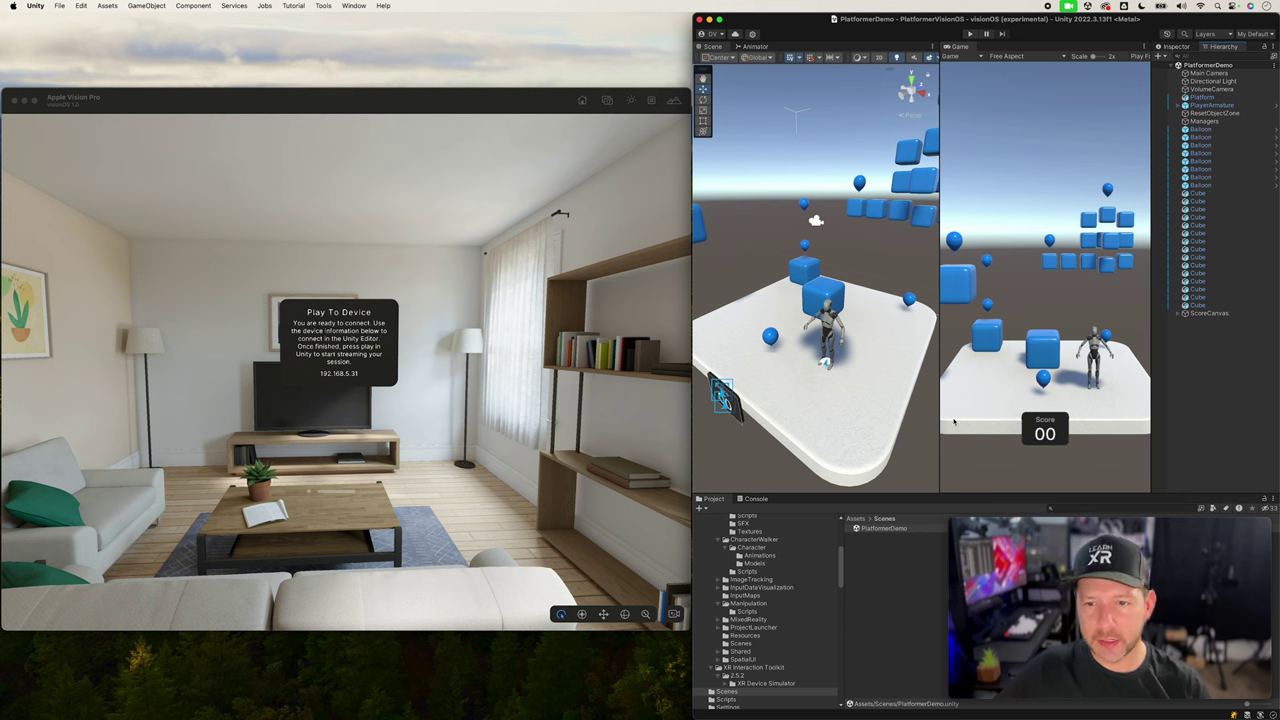
Load the Manipulation scene from the PolySpatial sample scenes and slightly widen the Hierarchy panel
left_click(752, 648)
left_click(875, 560)
double_click(876, 561)
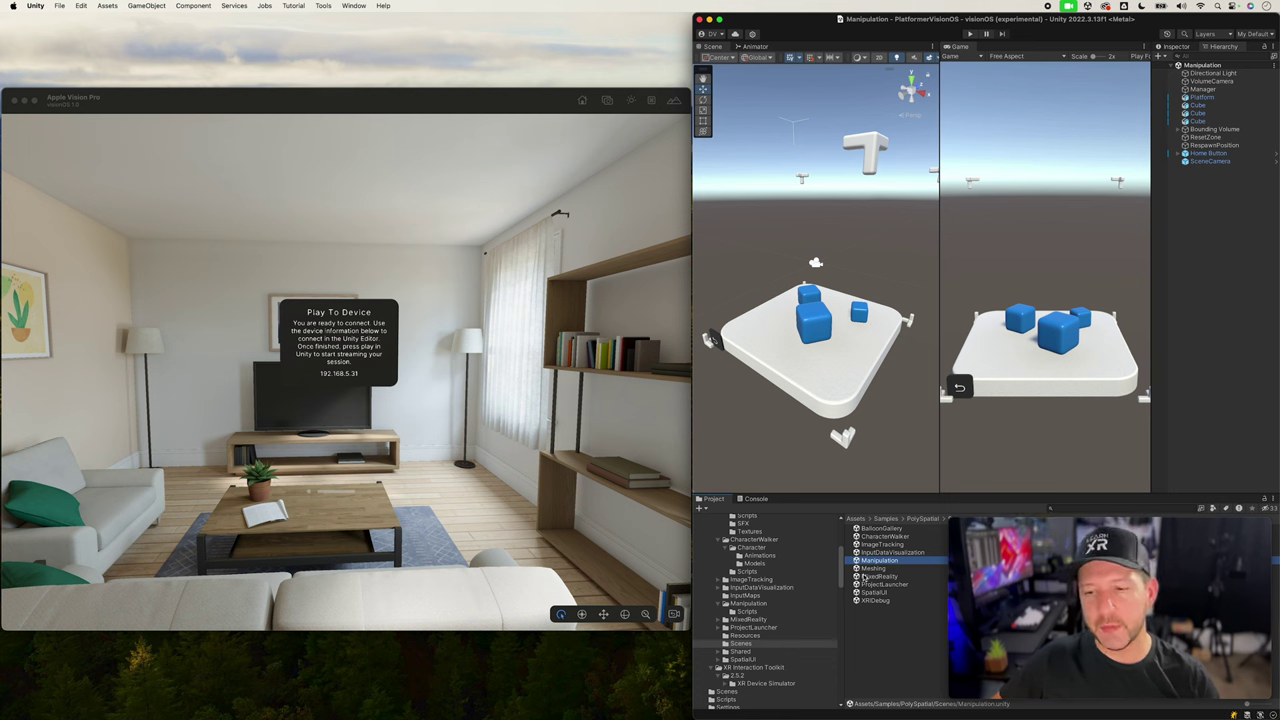
scroll(786, 600, "up", 3)
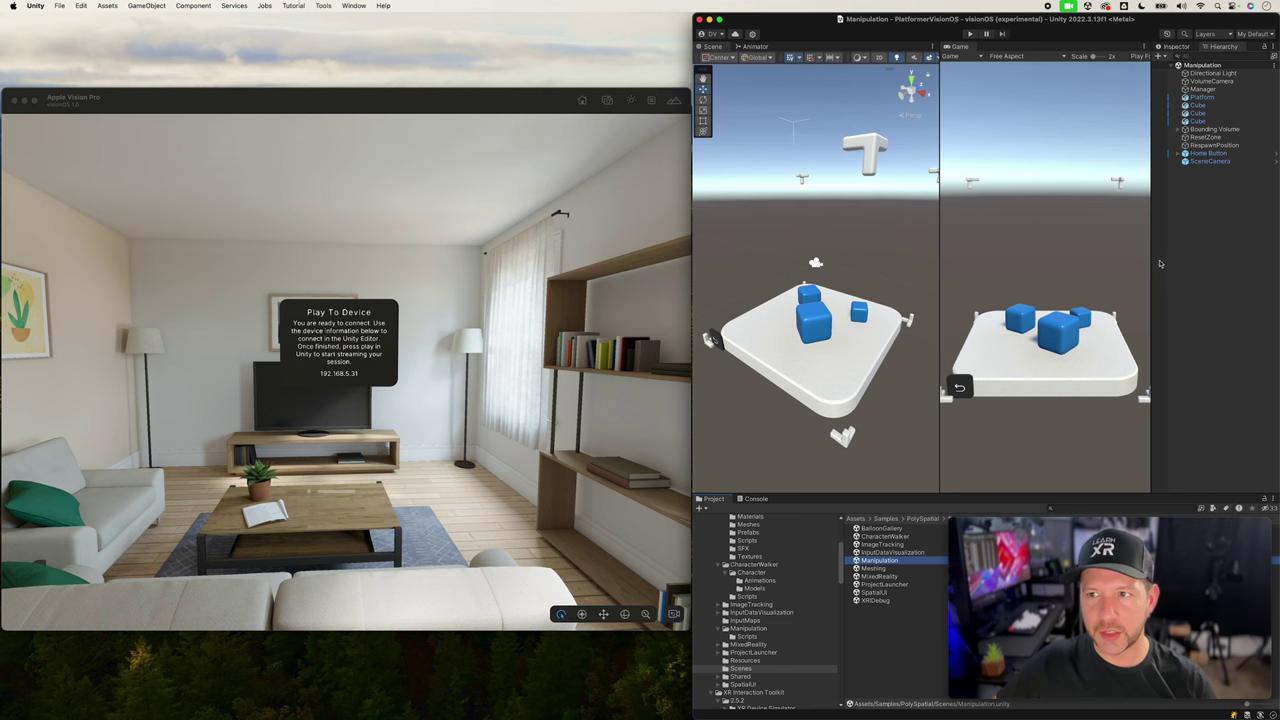
left_click_drag(1152, 268, 1136, 272)
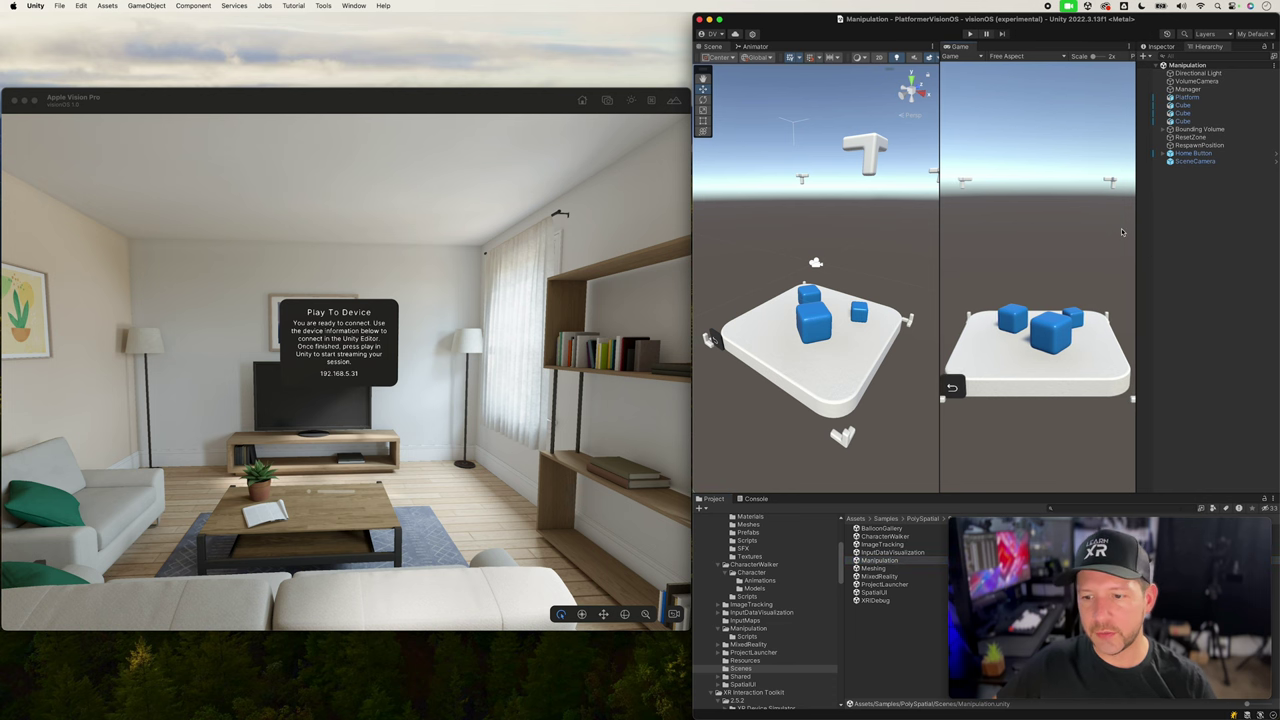
Open the PolySpatial Play To Device window, dock it below the Hierarchy, and widen that column to show its settings
left_click(354, 6)
mouse_move(368, 92)
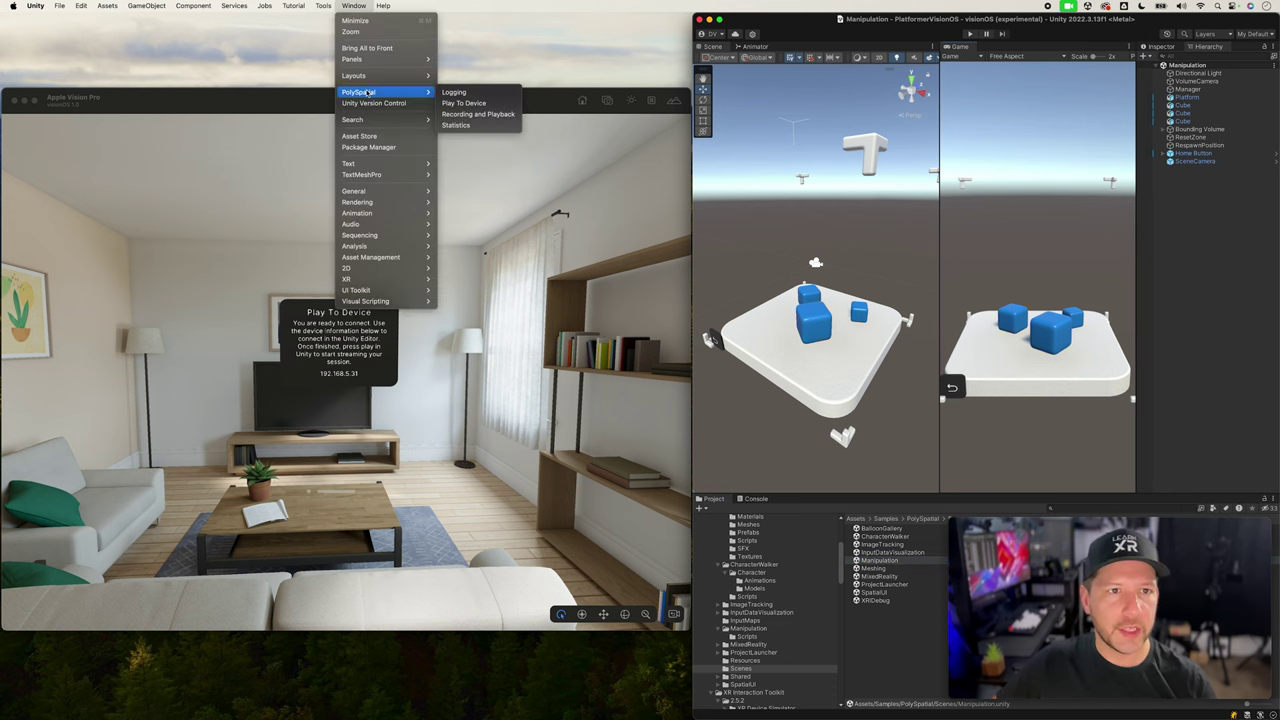
left_click(463, 103)
left_click_drag(871, 246, 1190, 392)
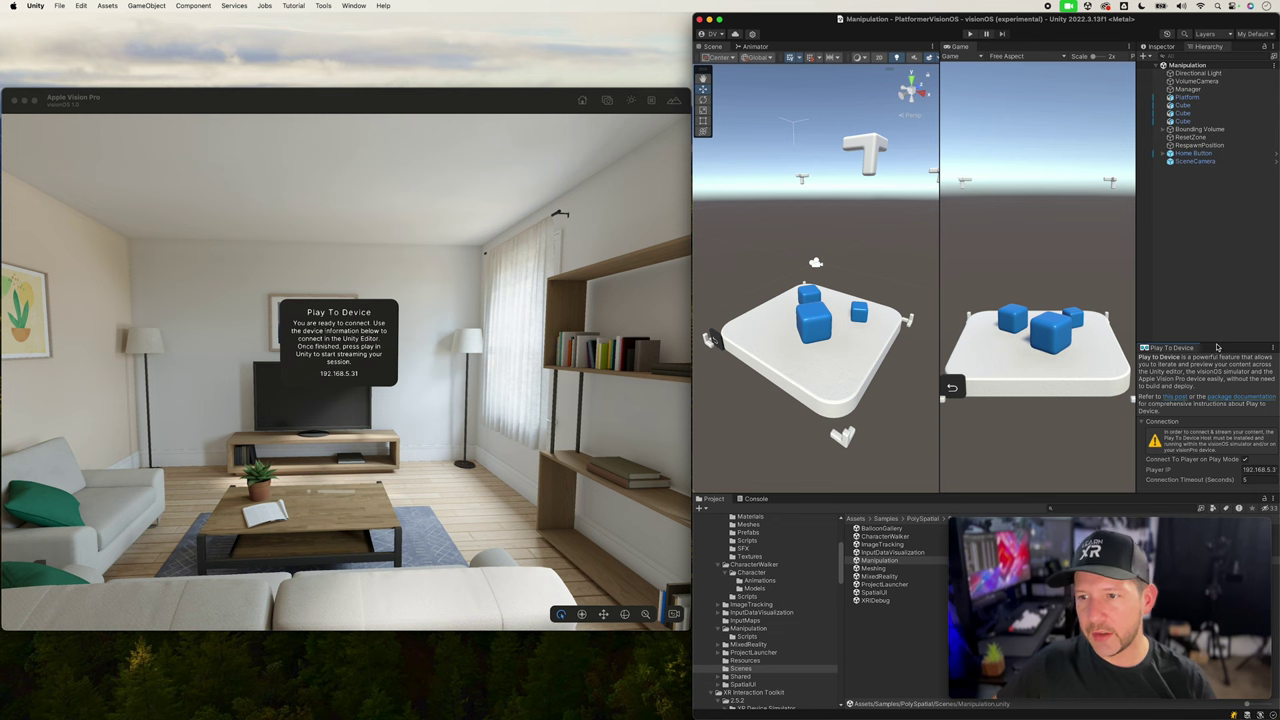
left_click_drag(1136, 305, 1117, 304)
Check the Play To Device connection settings, then enter Play mode to stream the Manipulation scene to the simulator
left_click(1232, 452)
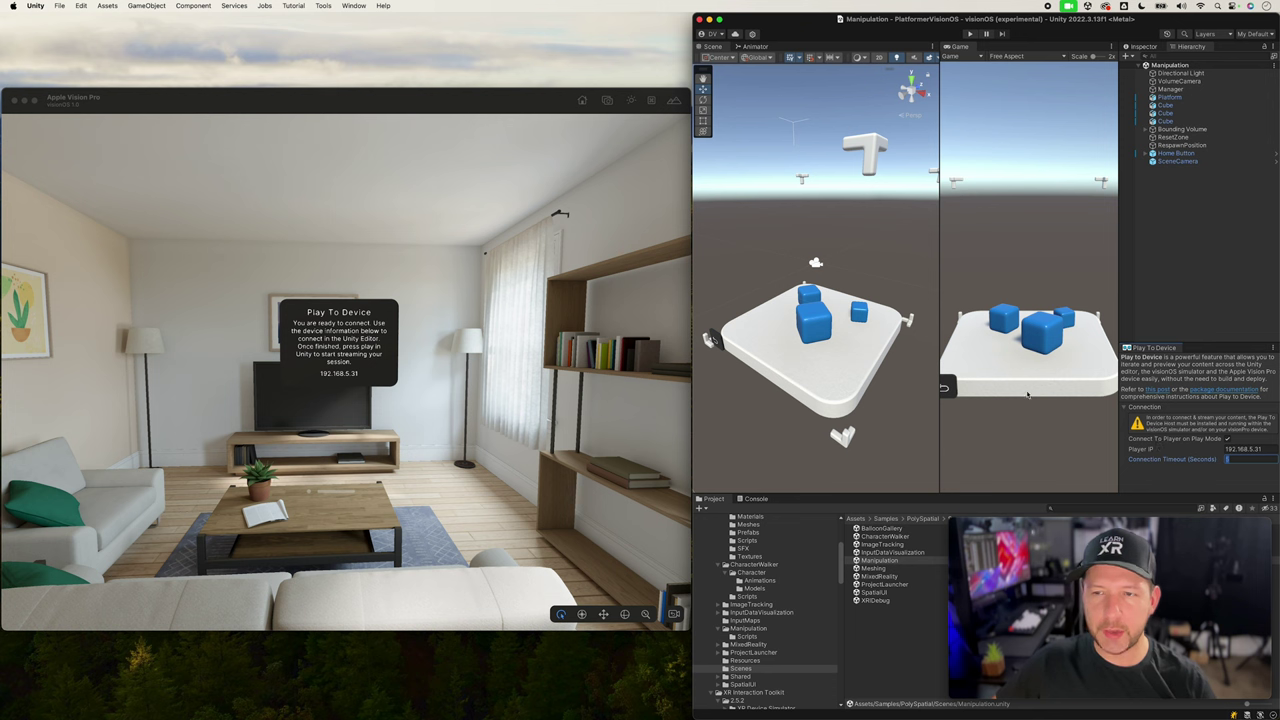
left_click(1229, 440)
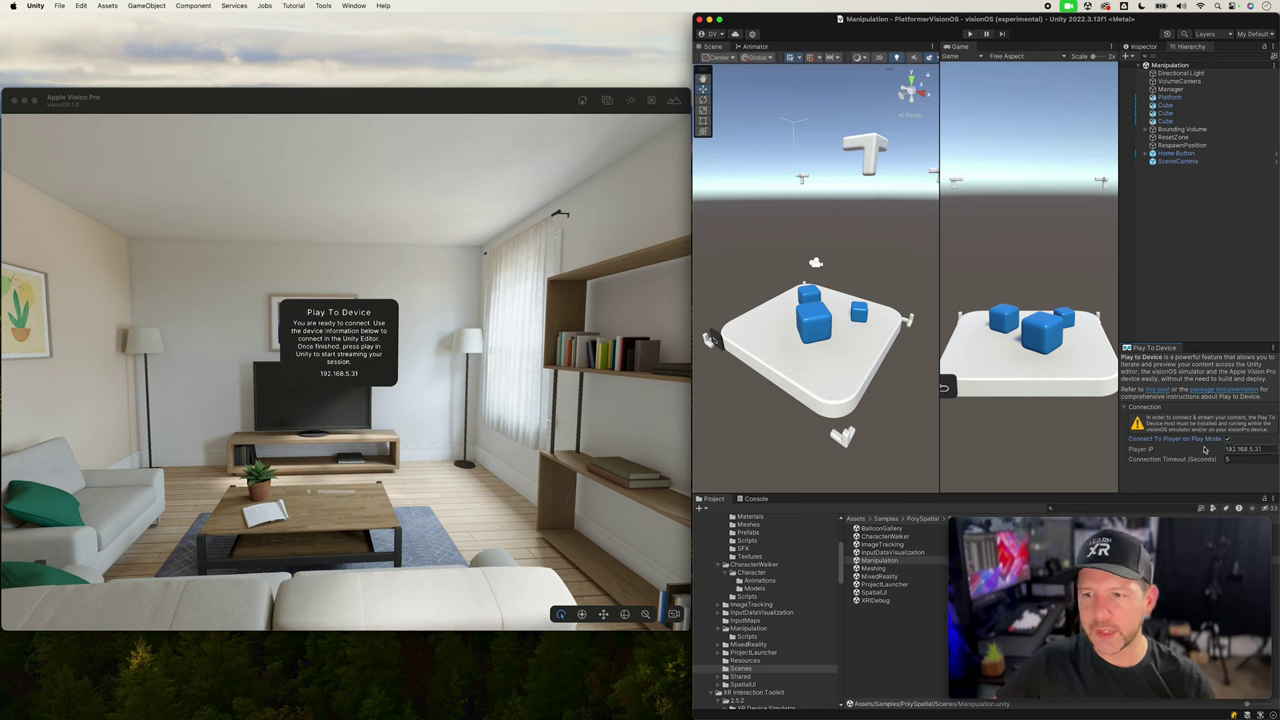
left_click(969, 34)
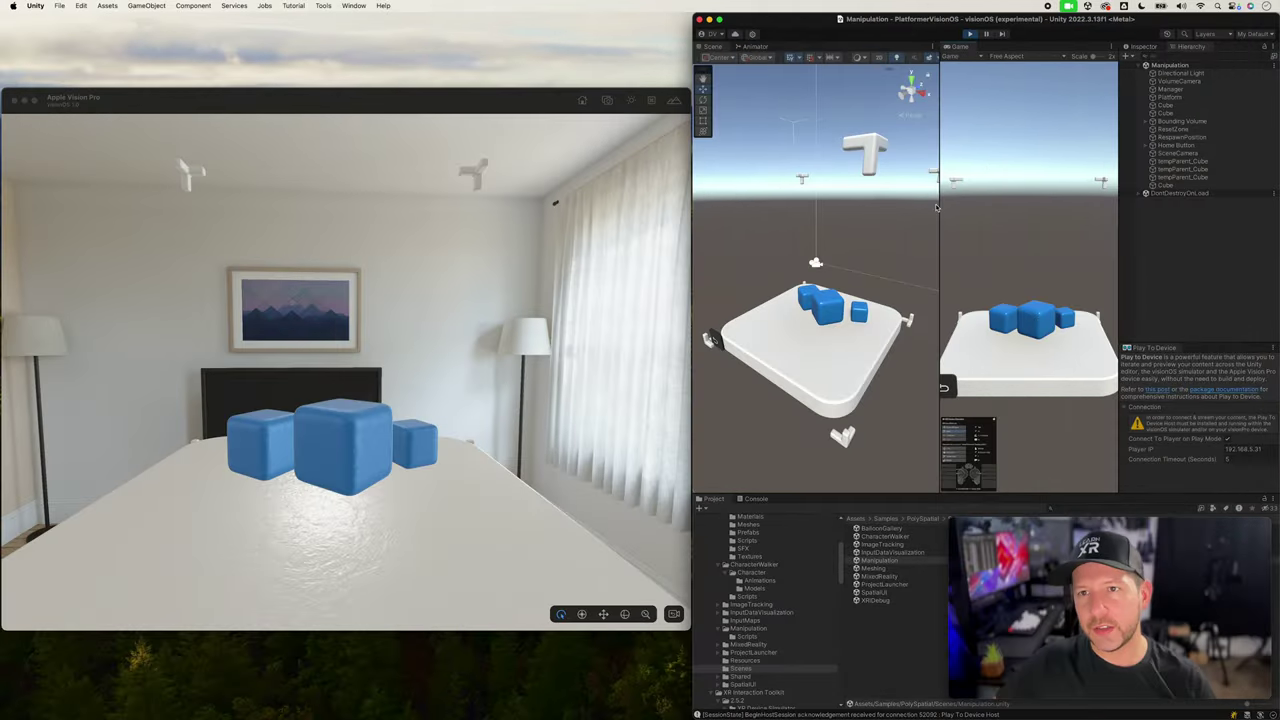
Move the blue cubes in the running Game view and check their motion in the simulator
left_click_drag(1034, 321, 960, 283)
left_click_drag(1032, 330, 1032, 285)
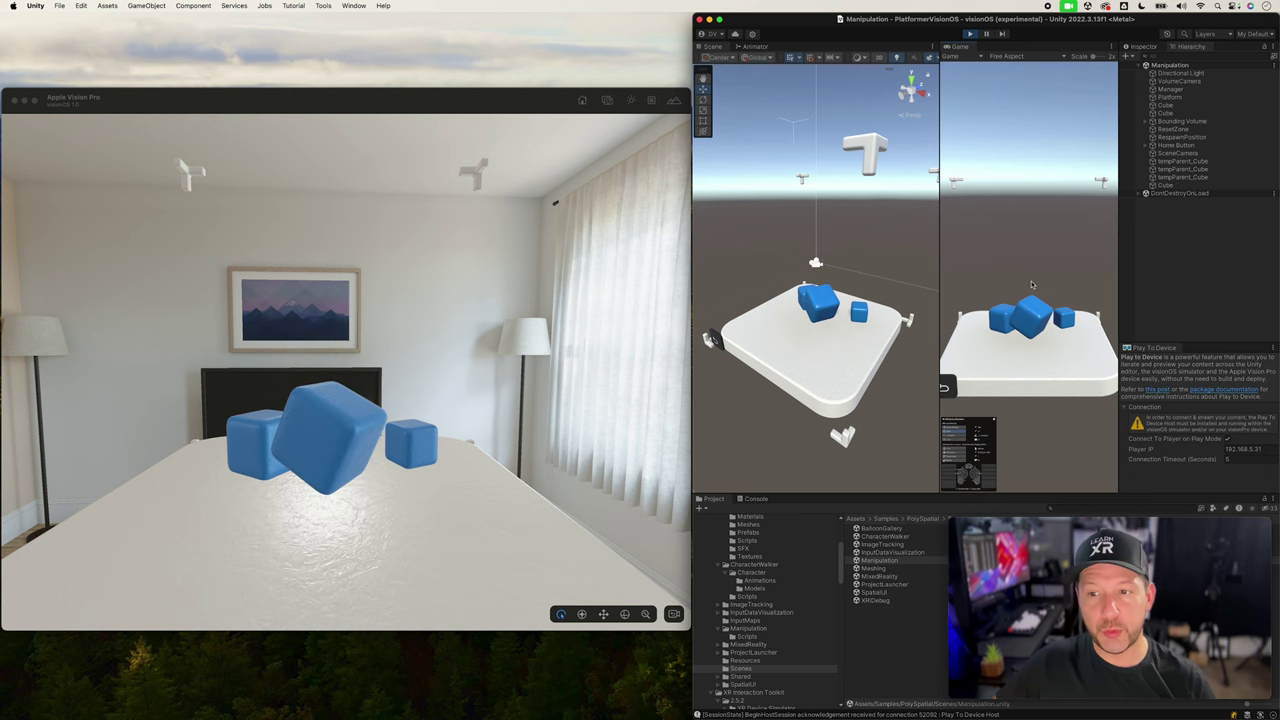
scroll(438, 377, "down", 10)
scroll(437, 377, "up", 6)
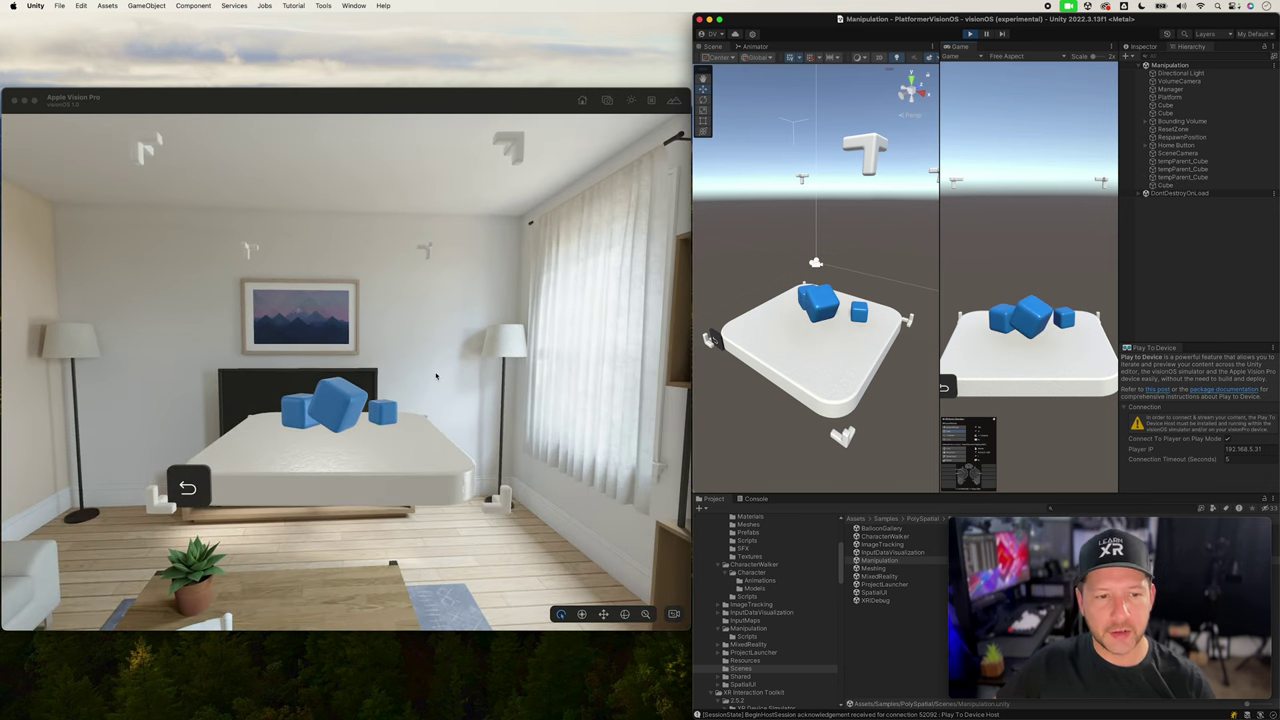
left_click_drag(1014, 323, 1010, 286)
Select the front cube in the Scene view and scale it up uniformly
left_click(800, 318)
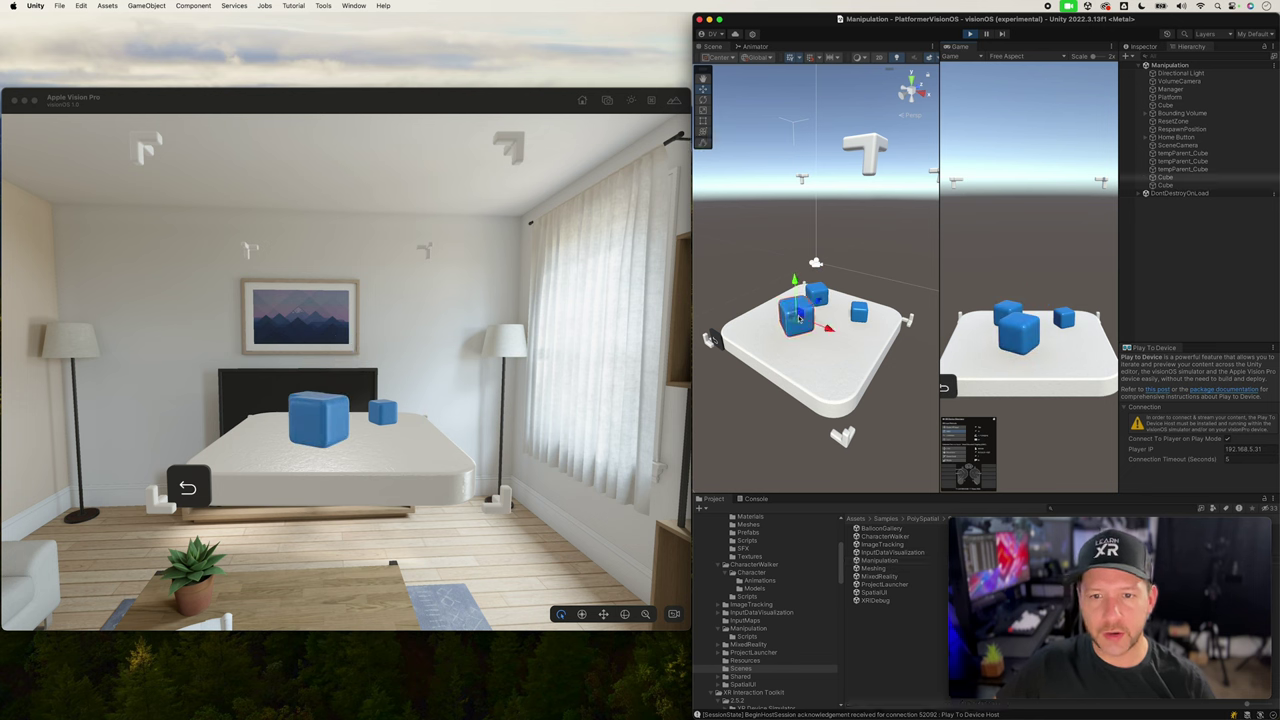
key("e")
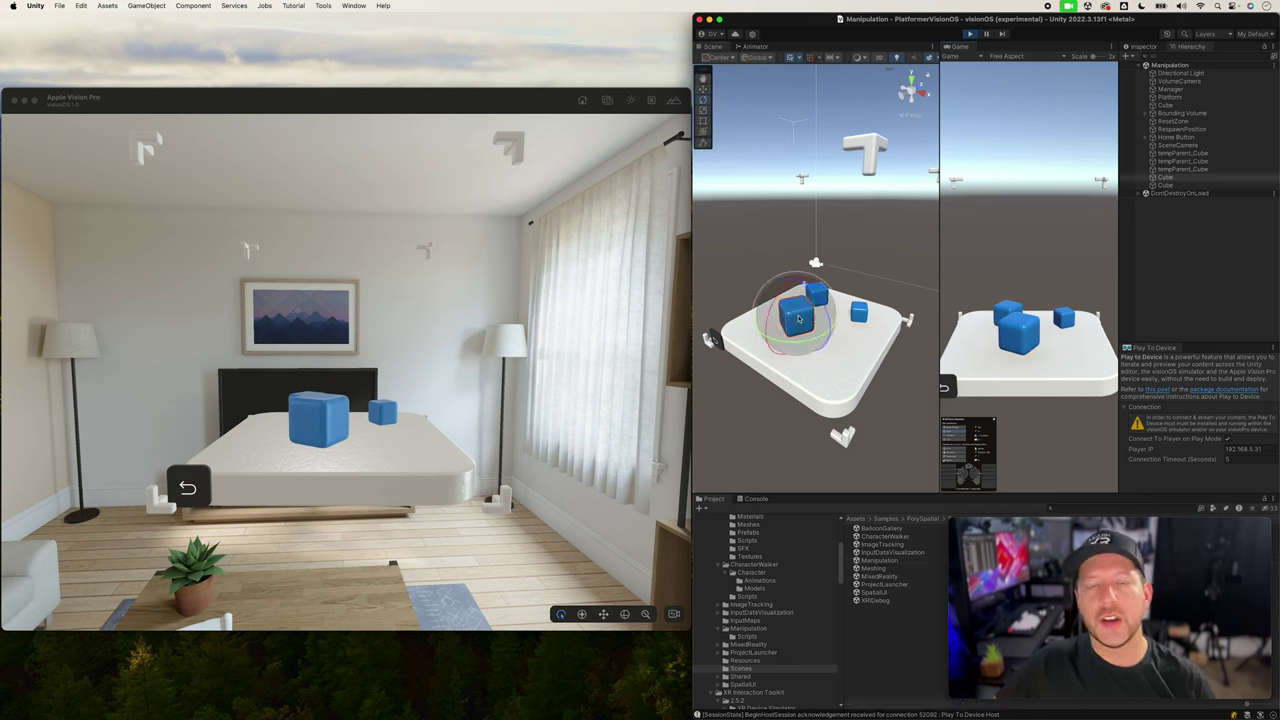
key("r")
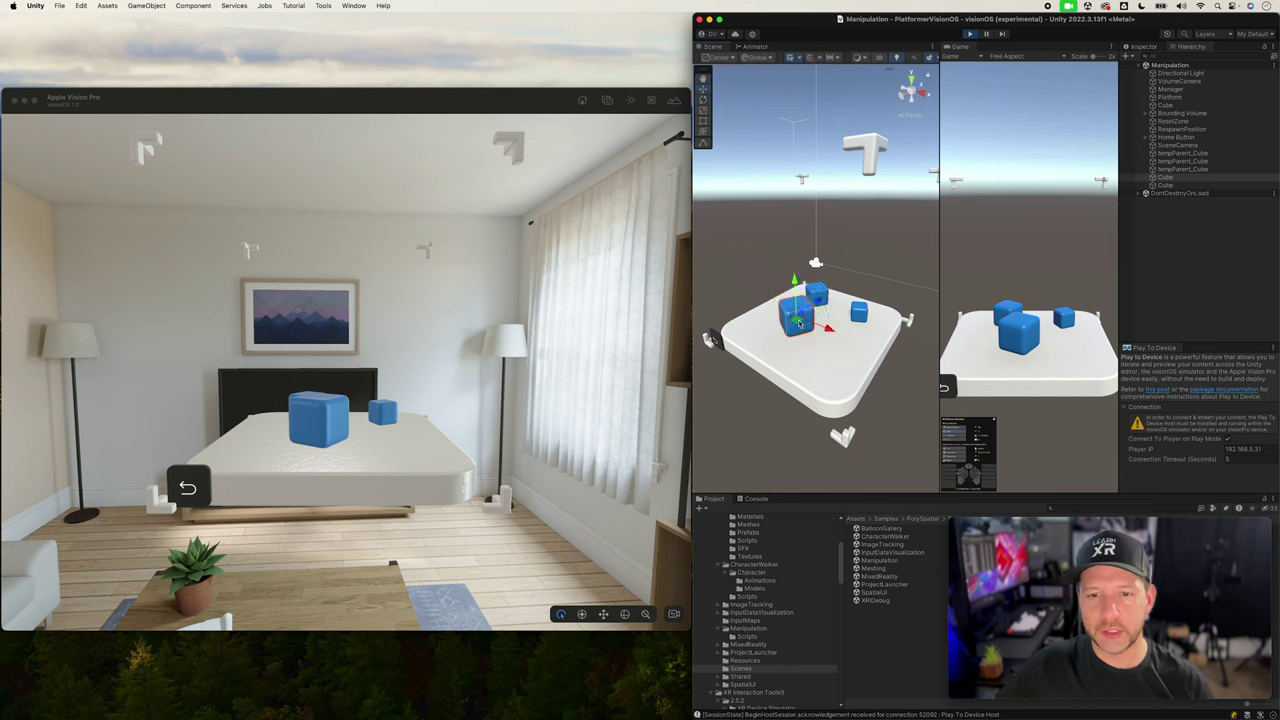
left_click_drag(800, 318, 784, 280)
key("w")
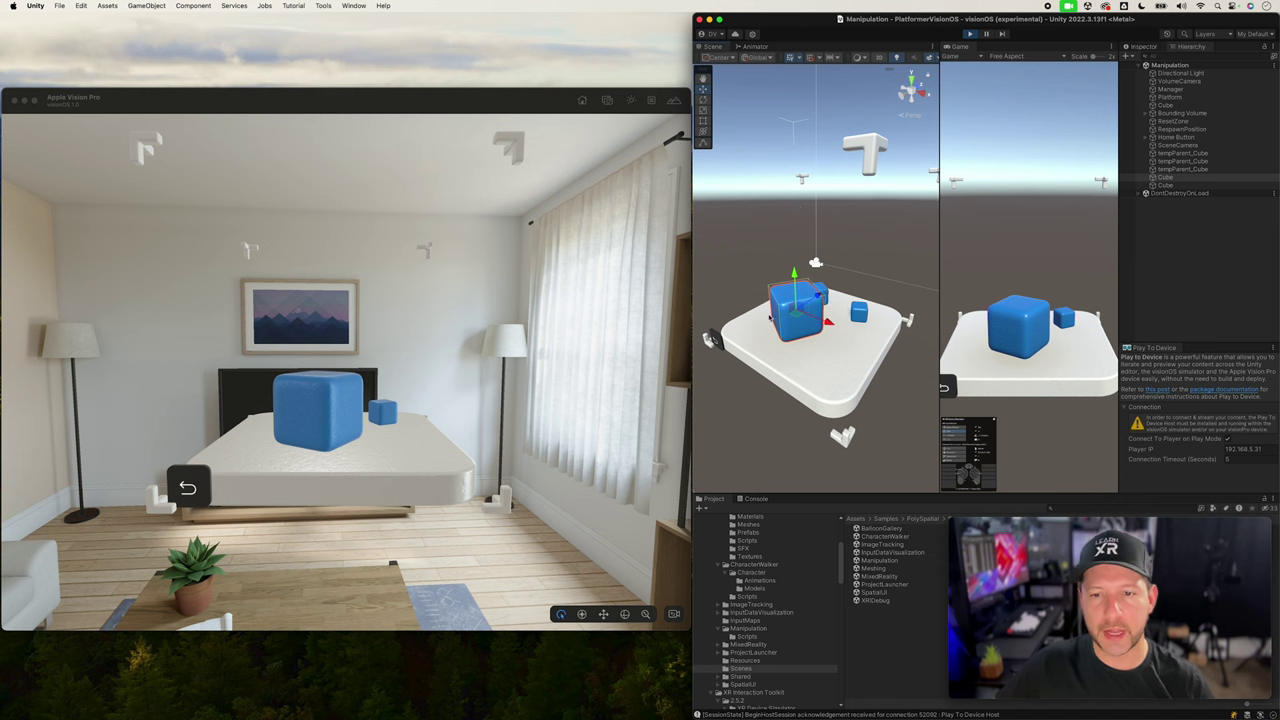
Duplicate the enlarged cube and place a smaller copy beside it on the platform
key("super+d")
left_click_drag(812, 325, 758, 332)
key("r")
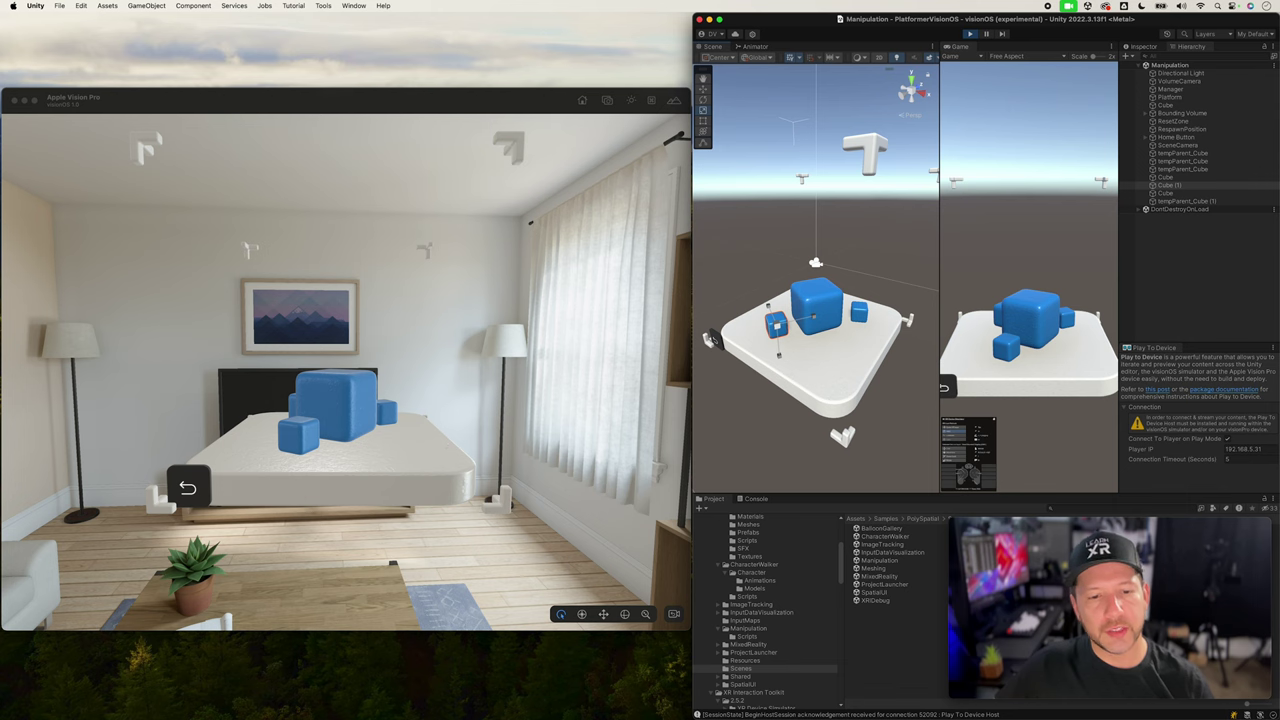
Switch to the simulator and examine the streamed cubes and platform in the living room from several distances and angles
left_click(437, 442)
key("alt")
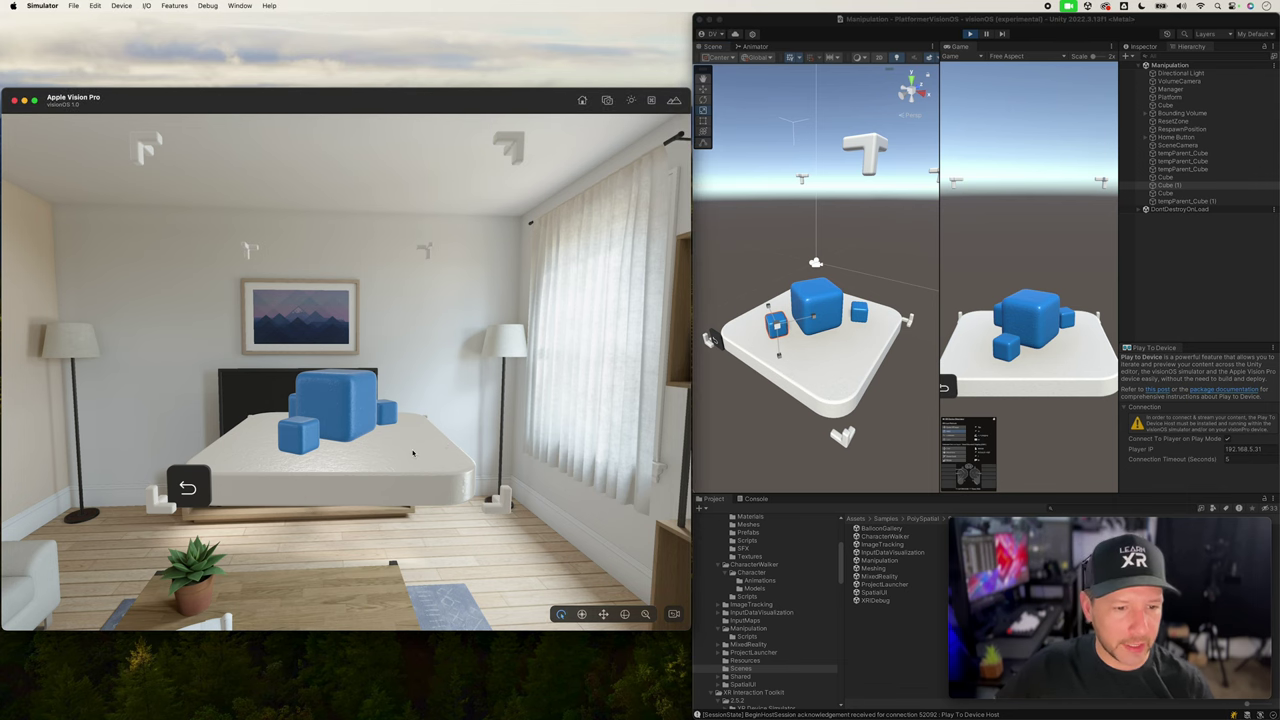
scroll(413, 452, "down", 5)
scroll(413, 452, "up", 5)
right_click_drag(413, 452, 507, 364)
scroll(443, 394, "up", 3)
scroll(443, 394, "right", 5)
scroll(507, 364, "right", 3)
scroll(507, 364, "up", 10)
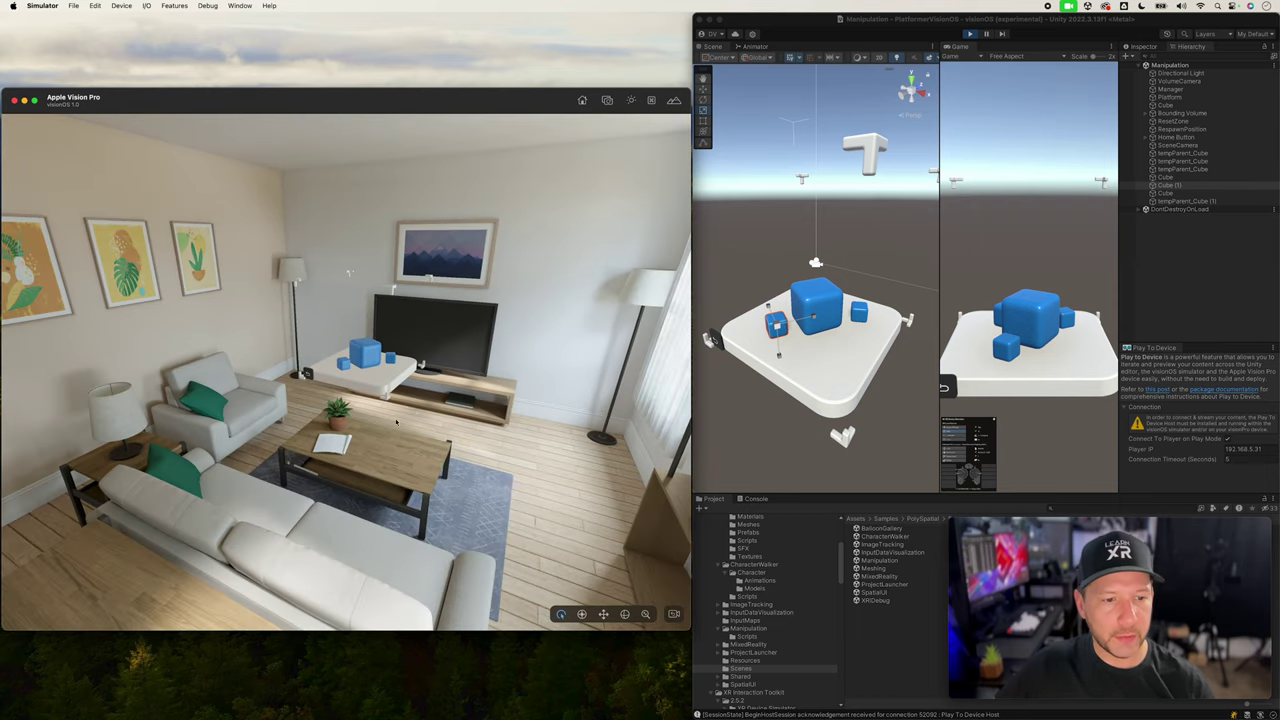
left_click_drag(308, 466, 388, 448)
scroll(427, 355, "down", 10)
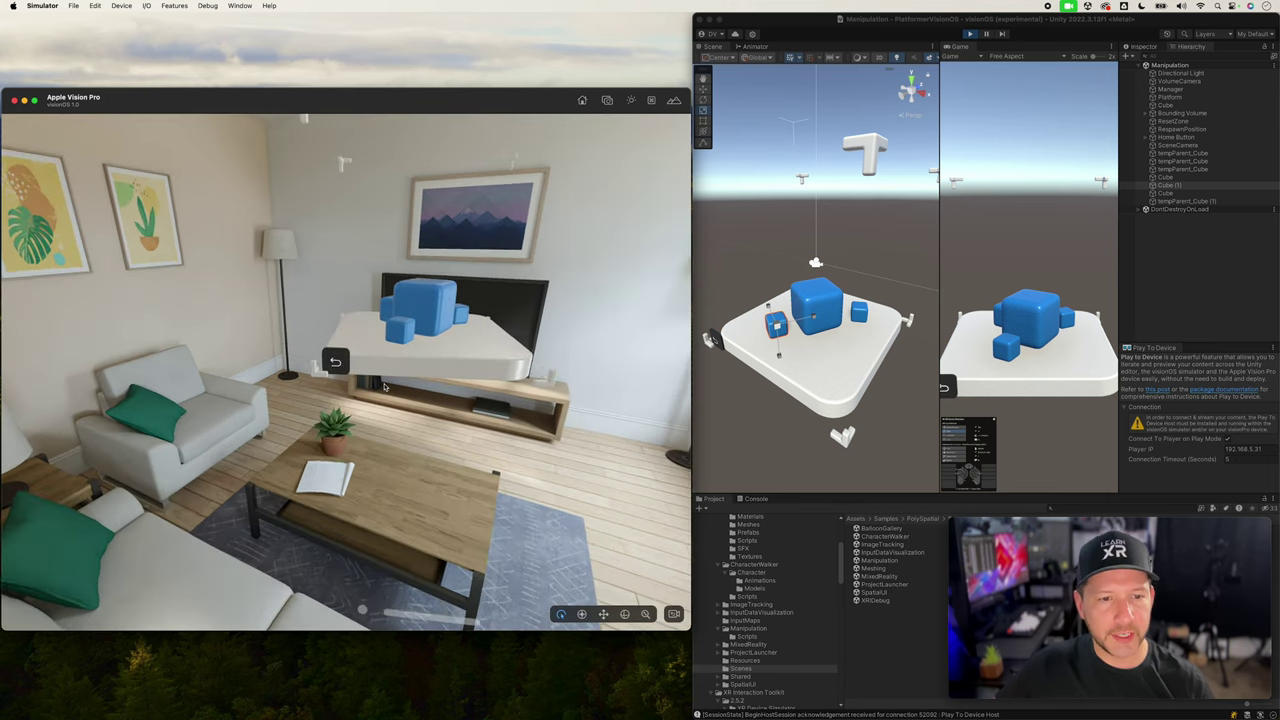
scroll(427, 355, "up", 5)
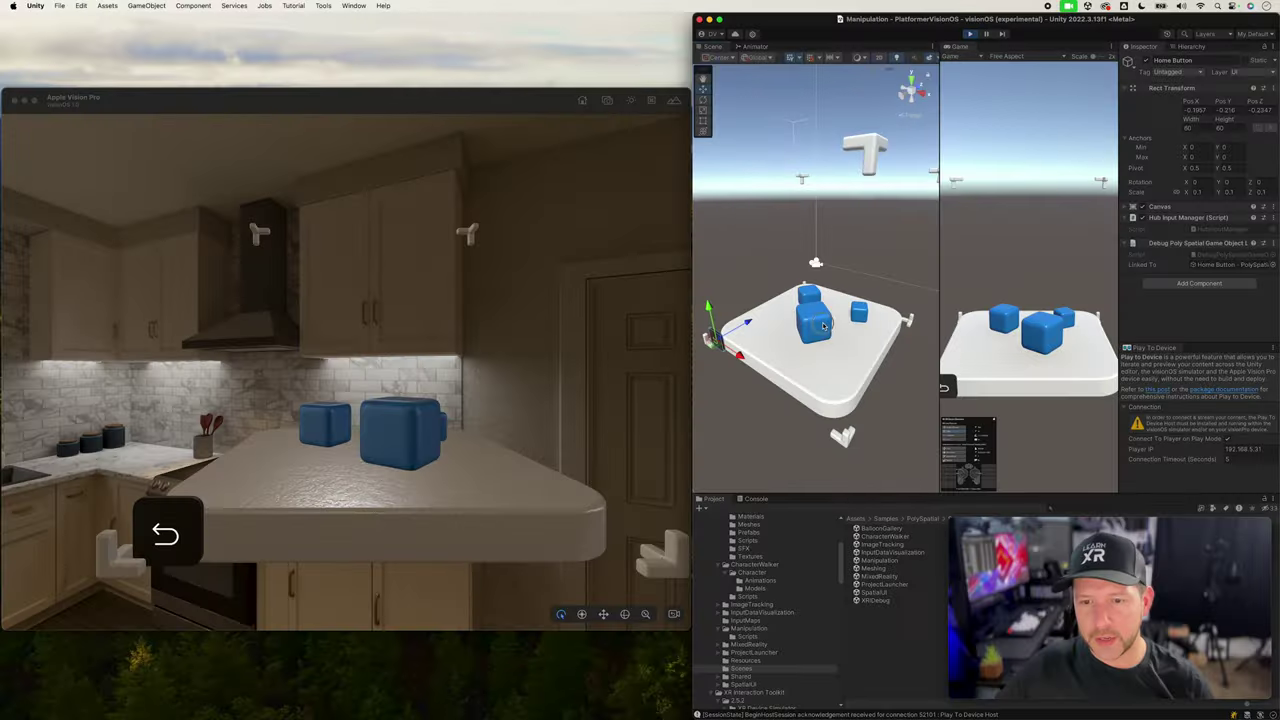
Raise the front cube above the platform in the Scene view and scale it up to several times its size
scroll(1163, 240, "down", 5)
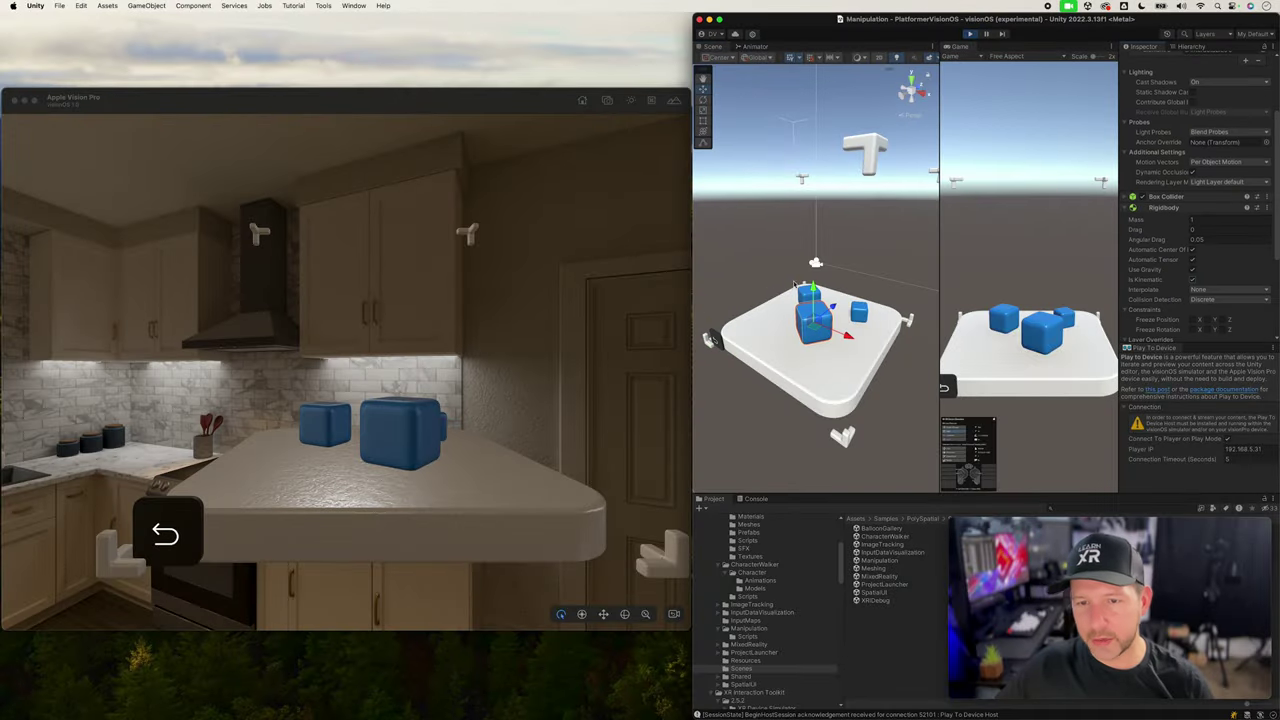
left_click_drag(813, 290, 813, 212)
key("r")
left_click_drag(818, 258, 934, 260)
Examine the enlarged cube in the simulator's kitchen environment from closer and higher viewpoints
scroll(513, 225, "up", 5)
scroll(471, 278, "up", 3)
scroll(471, 278, "up", 5)
scroll(471, 278, "down", 5)
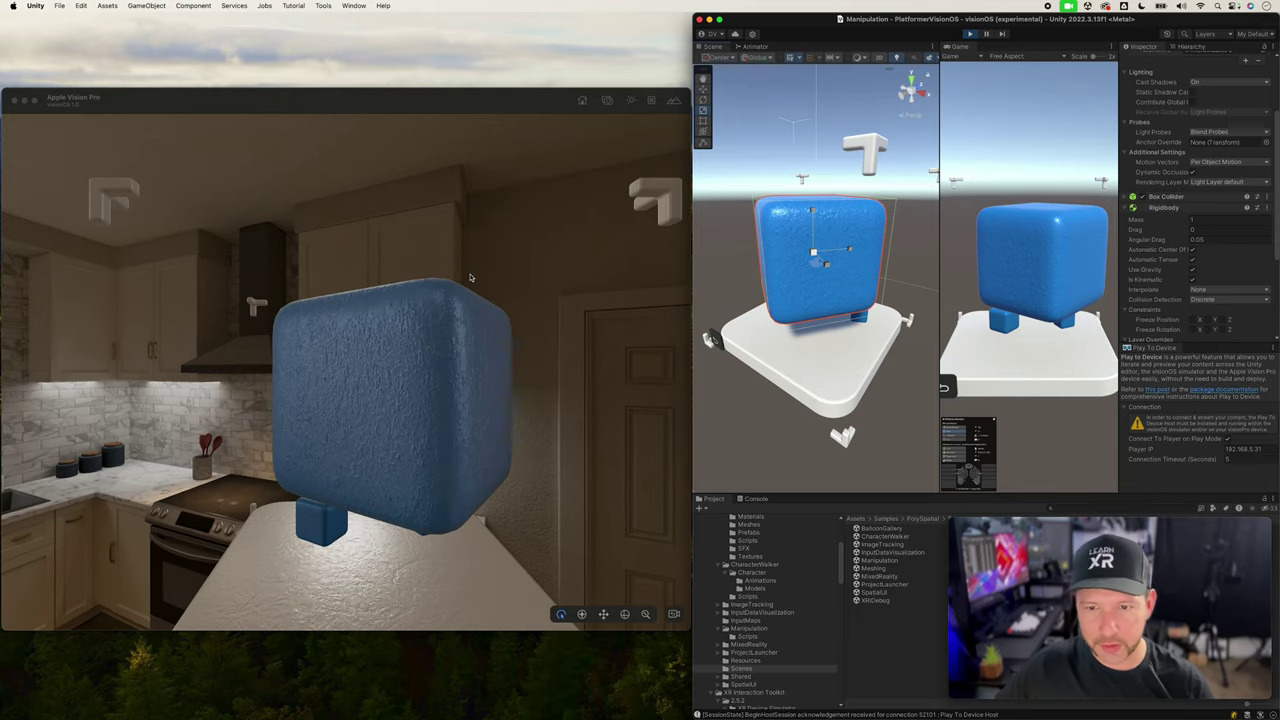
left_click(455, 331, "alt")
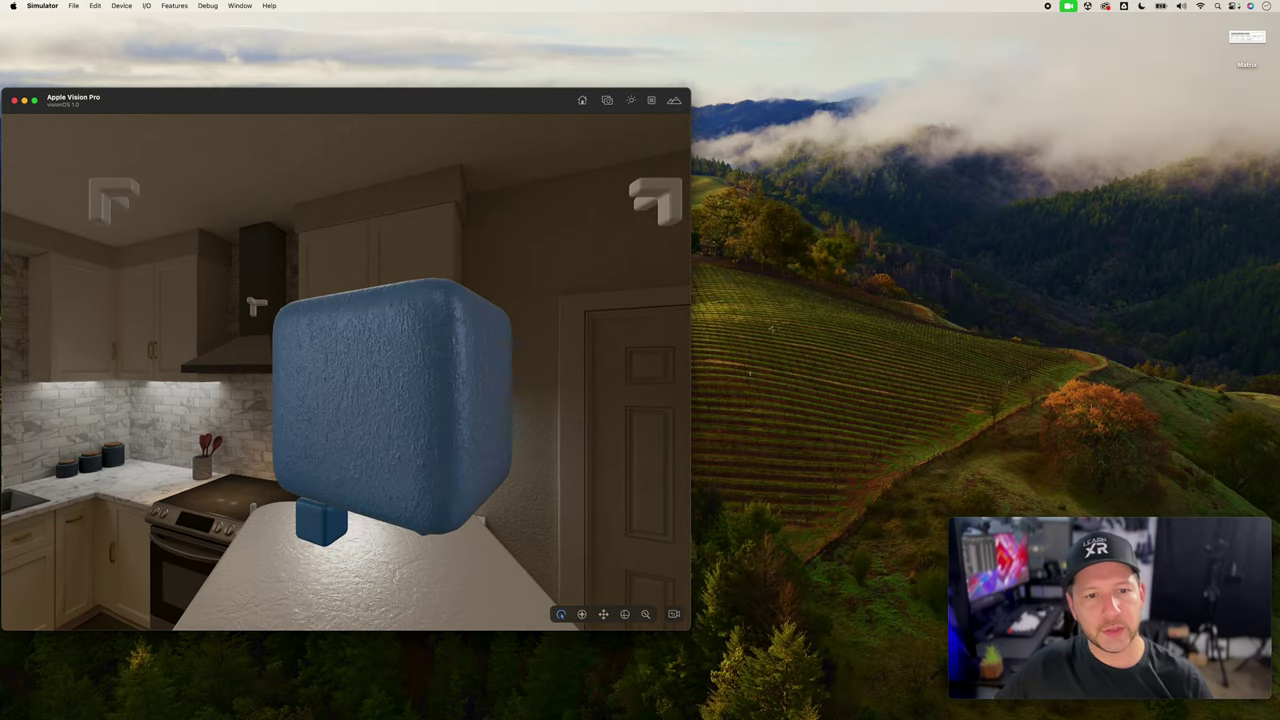
right_click_drag(450, 363, 506, 255)
scroll(506, 286, "up", 5)
right_click_drag(464, 341, 534, 311)
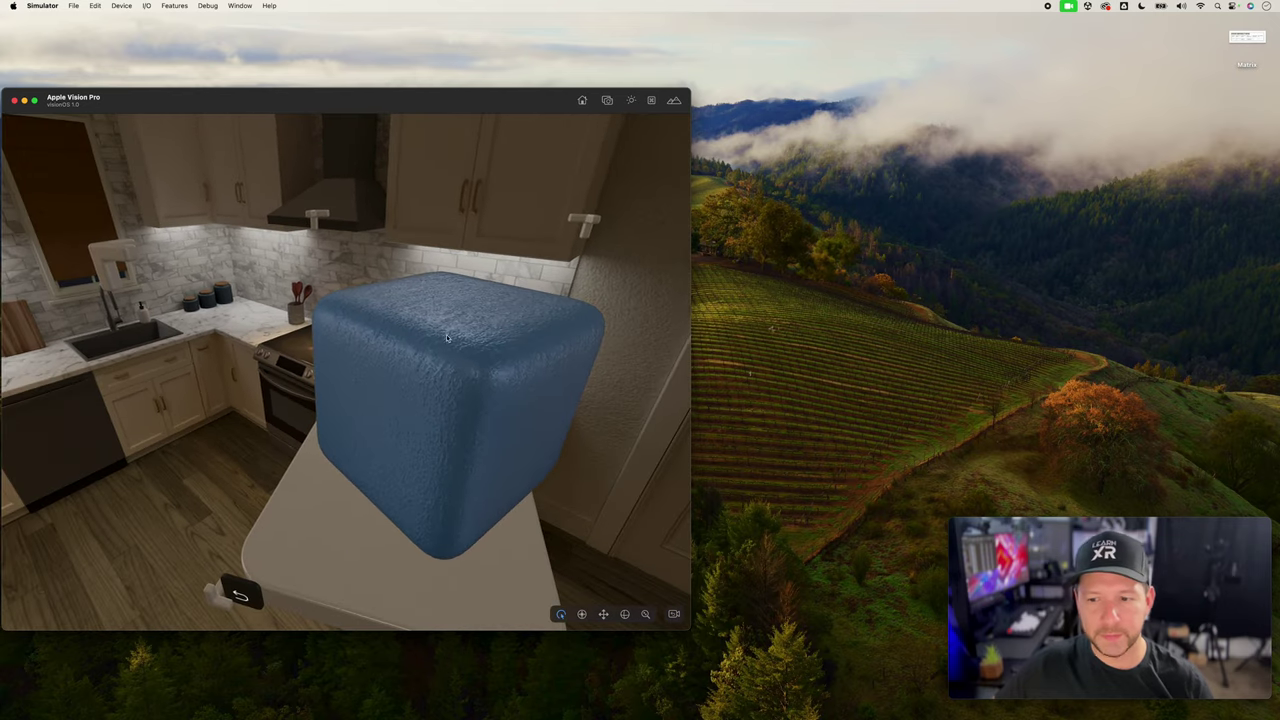
Switch back to Unity and open the Interactables materials folder under the samples' Shared folder in the project
key("super+Tab")
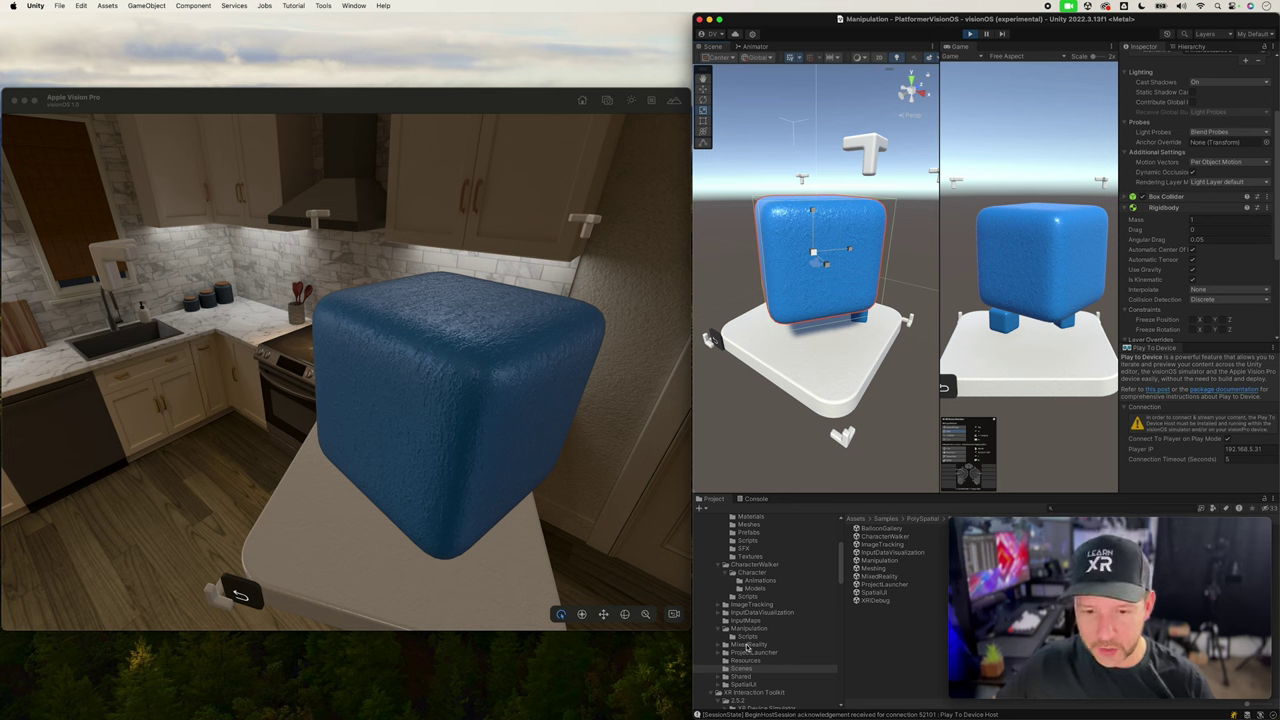
scroll(754, 644, "down", 3)
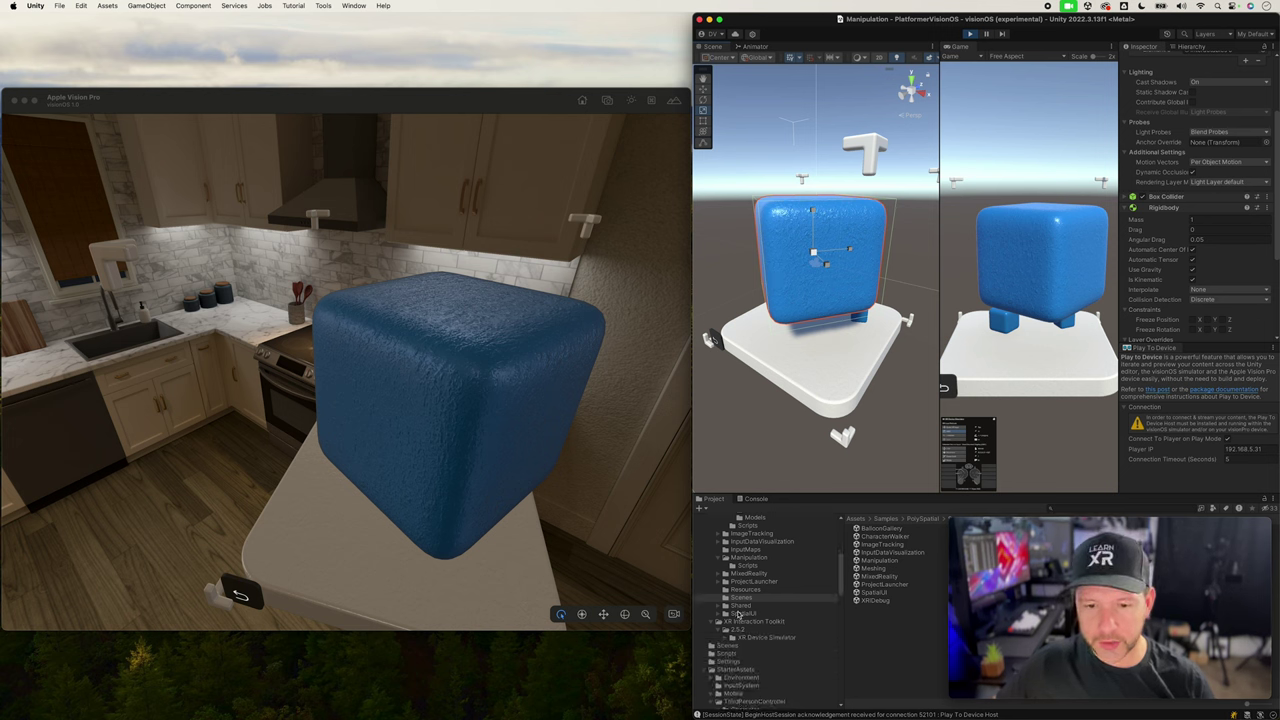
left_click(739, 606)
left_click(718, 608)
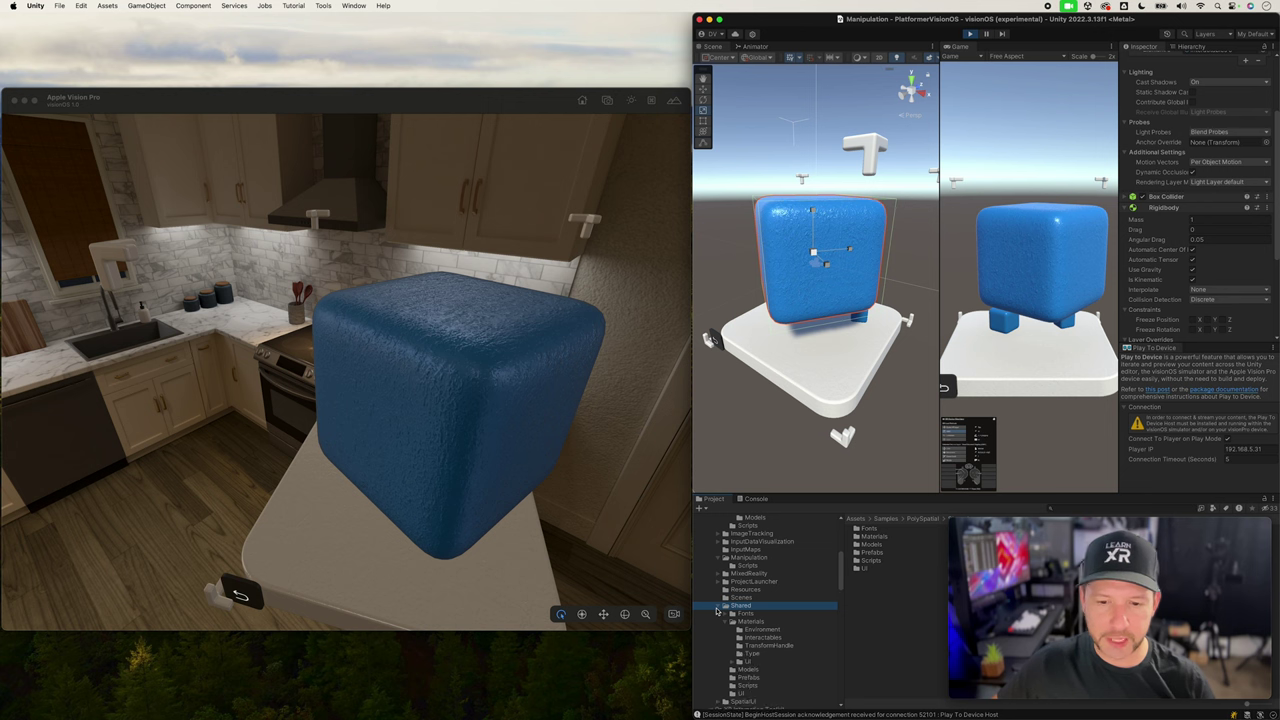
left_click(760, 638)
Try to apply the Interactables 2 material to the enlarged cube directly in the Scene view
left_click_drag(870, 566, 846, 295)
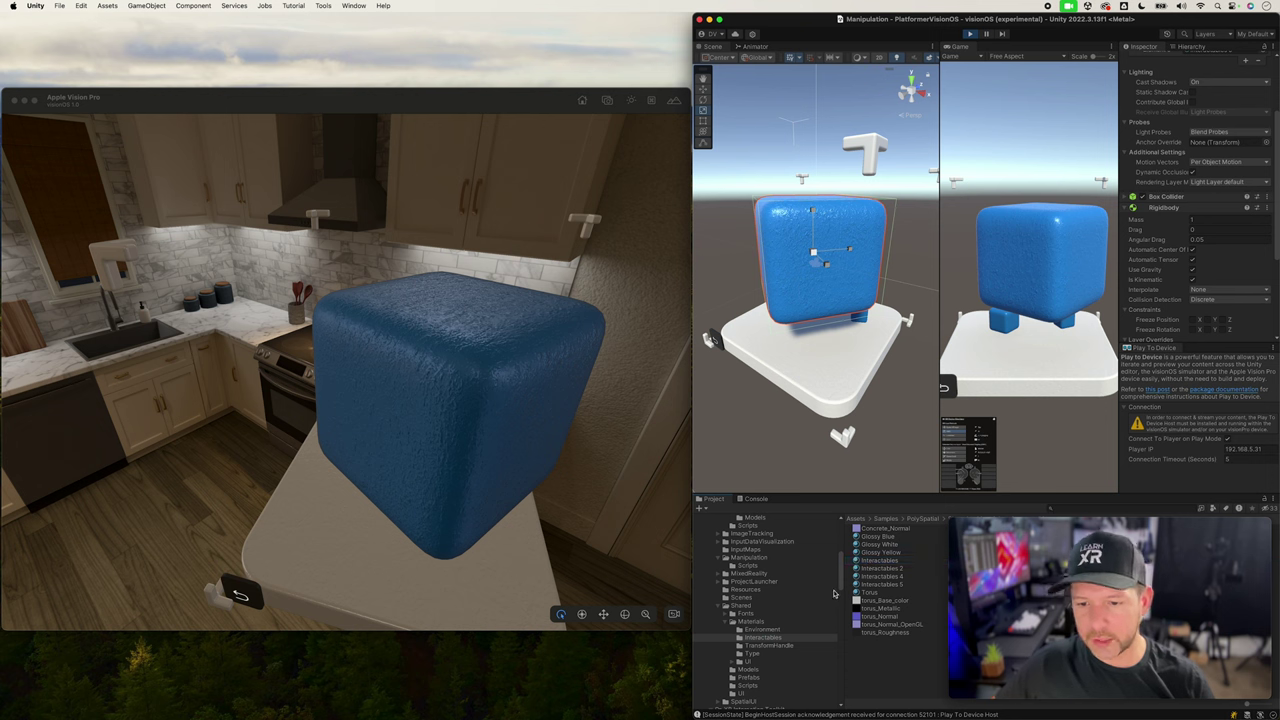
left_click_drag(876, 568, 800, 224)
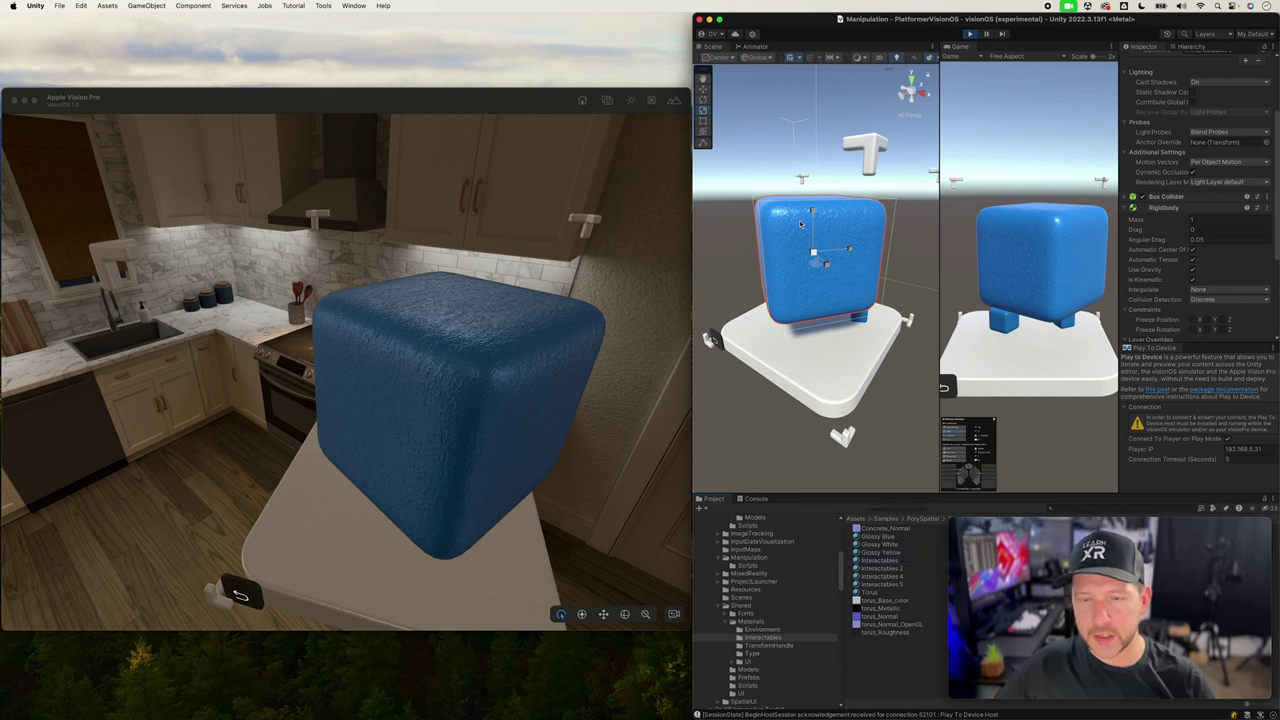
left_click(880, 569)
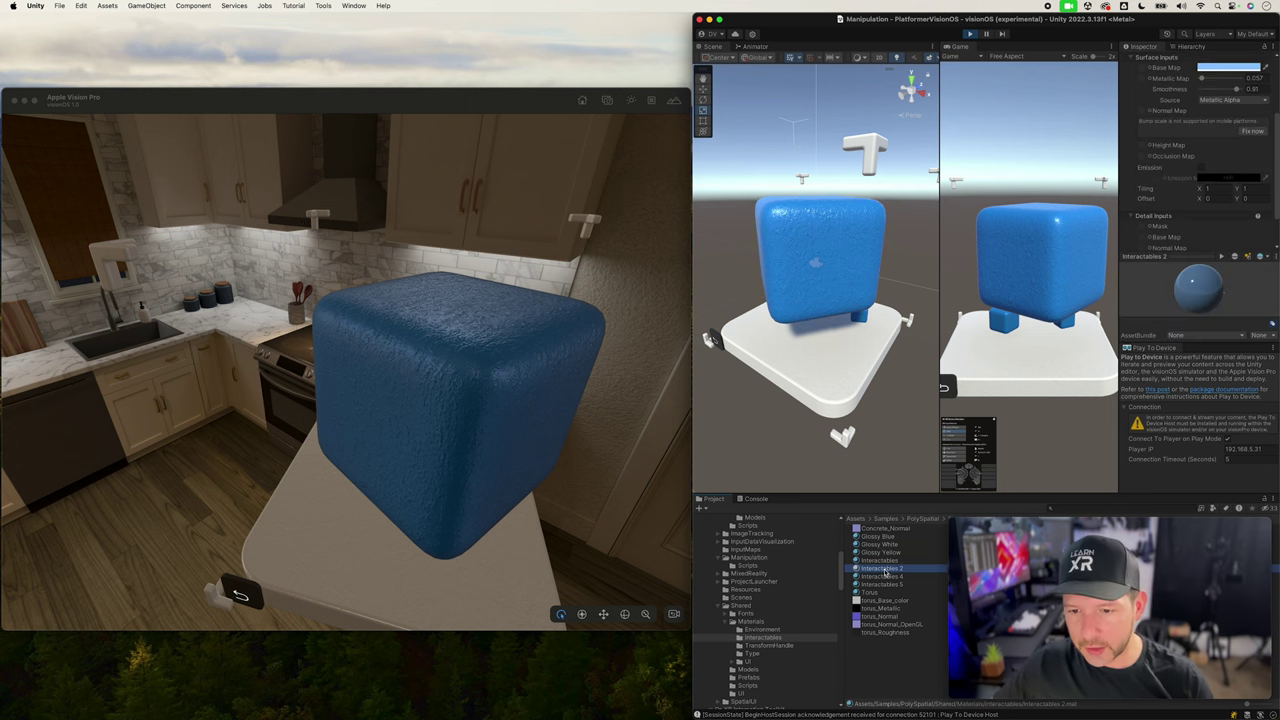
left_click_drag(820, 237, 818, 236)
left_click(815, 236)
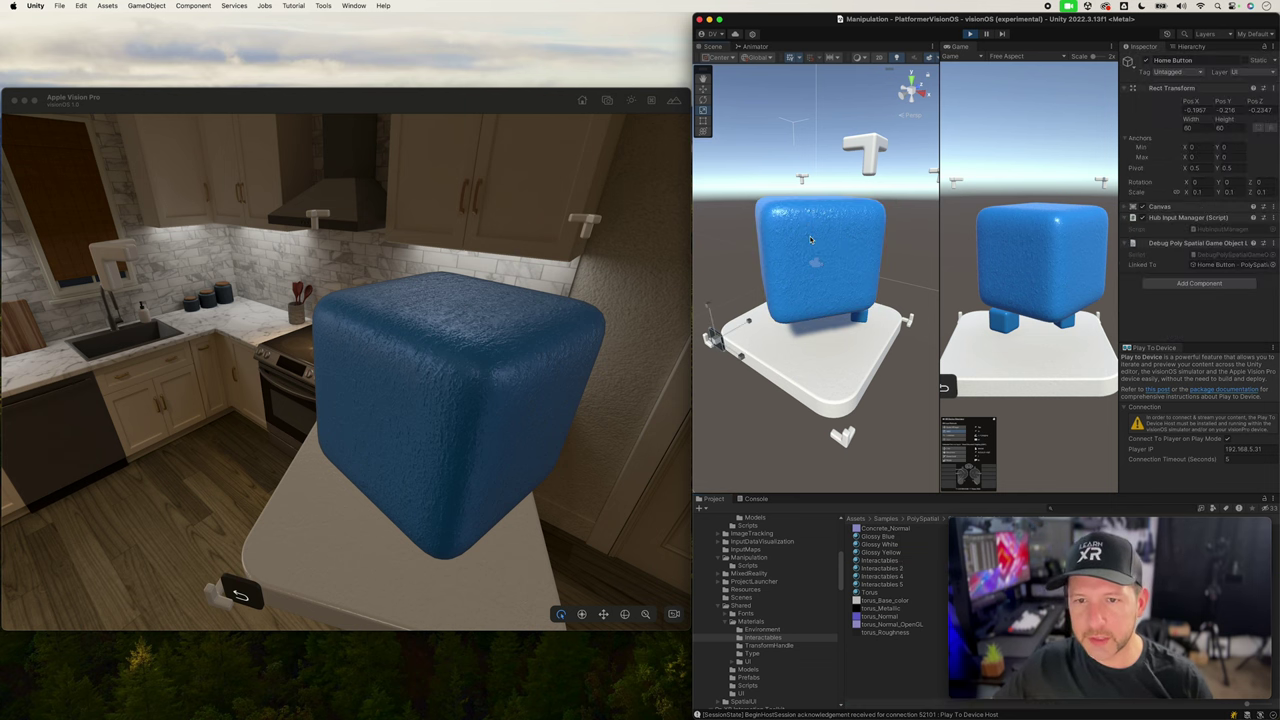
left_click(811, 239)
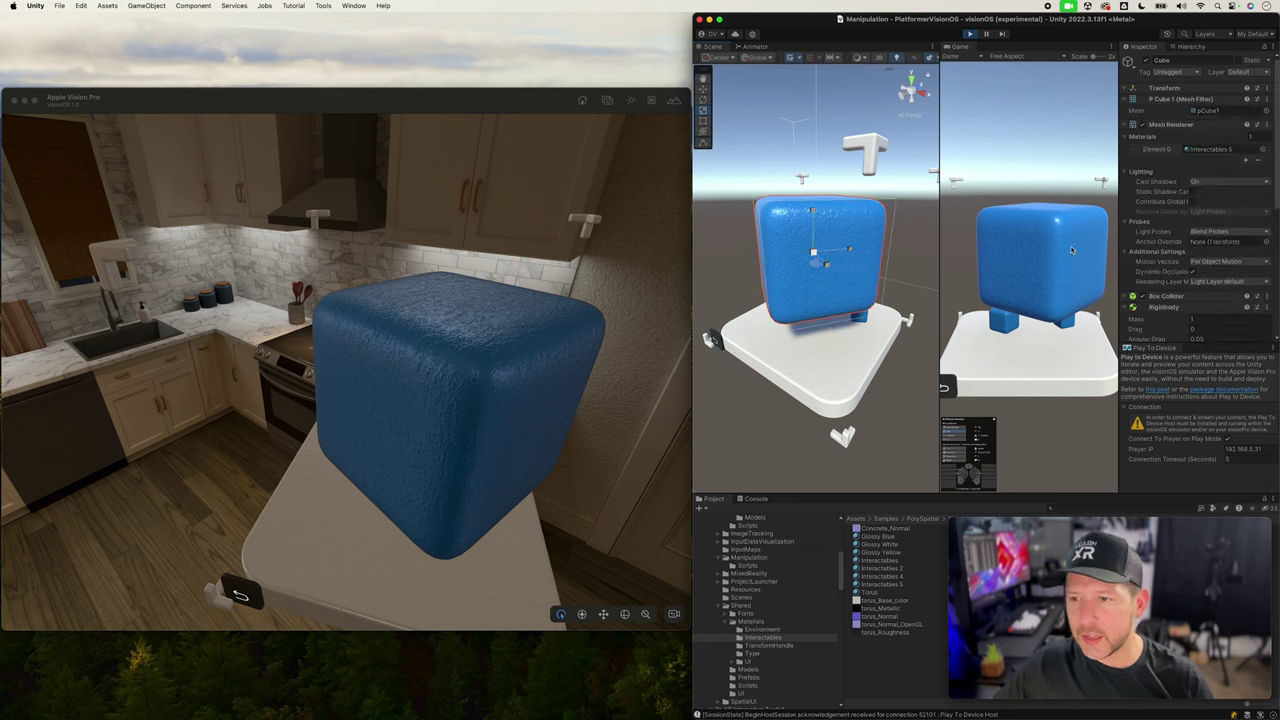
Assign the Interactables 2 material to the enlarged Cube through its Hierarchy entry and check it in the simulator
left_click(1184, 47)
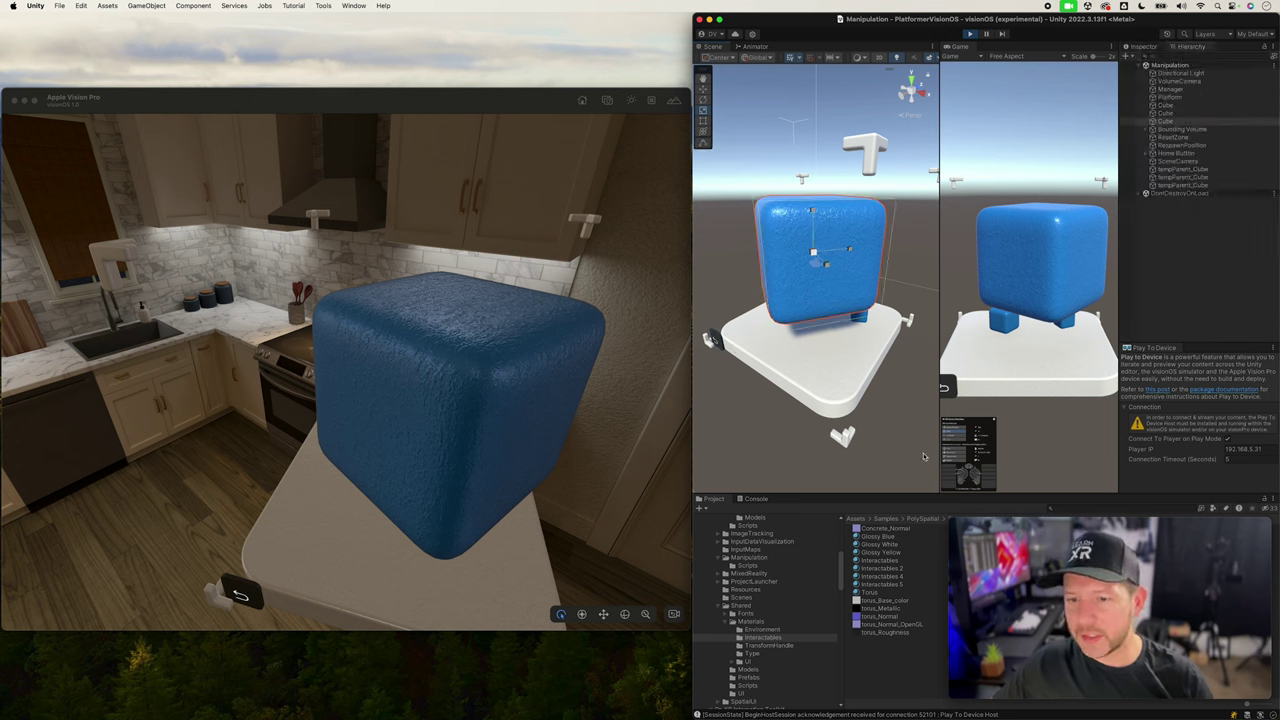
left_click_drag(876, 573, 1165, 122)
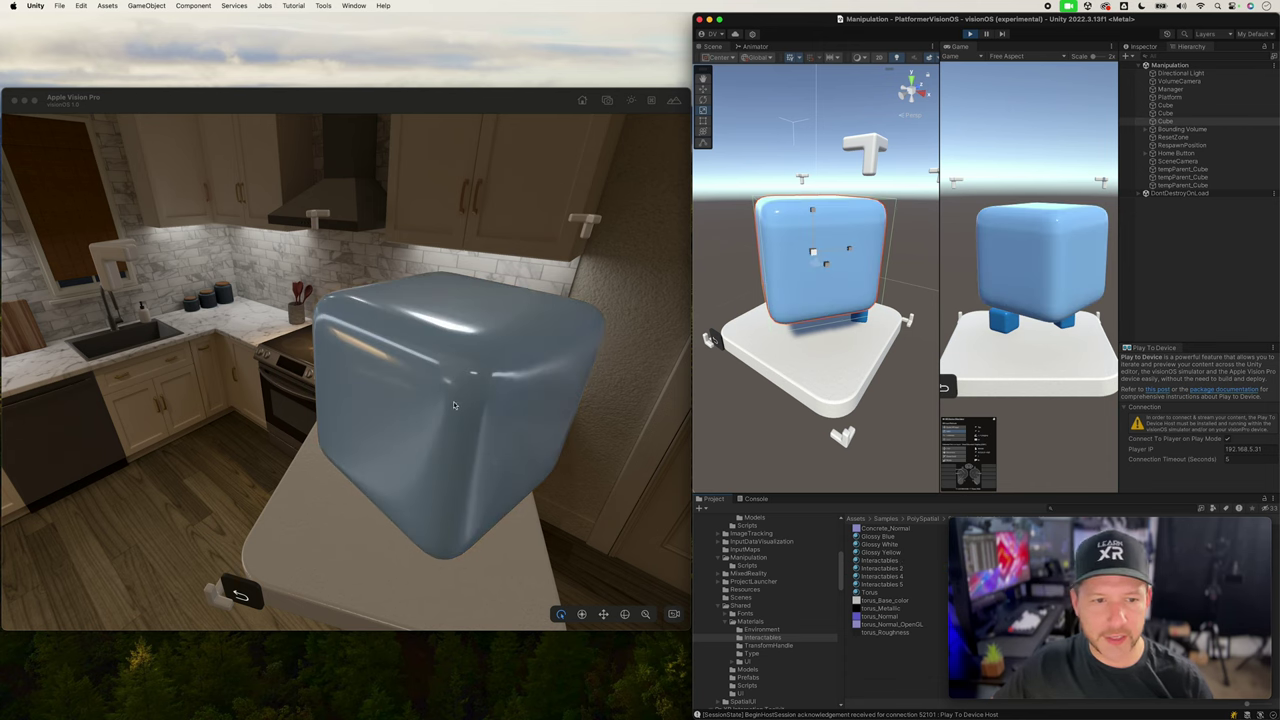
scroll(456, 402, "up", 5)
scroll(440, 410, "down", 6)
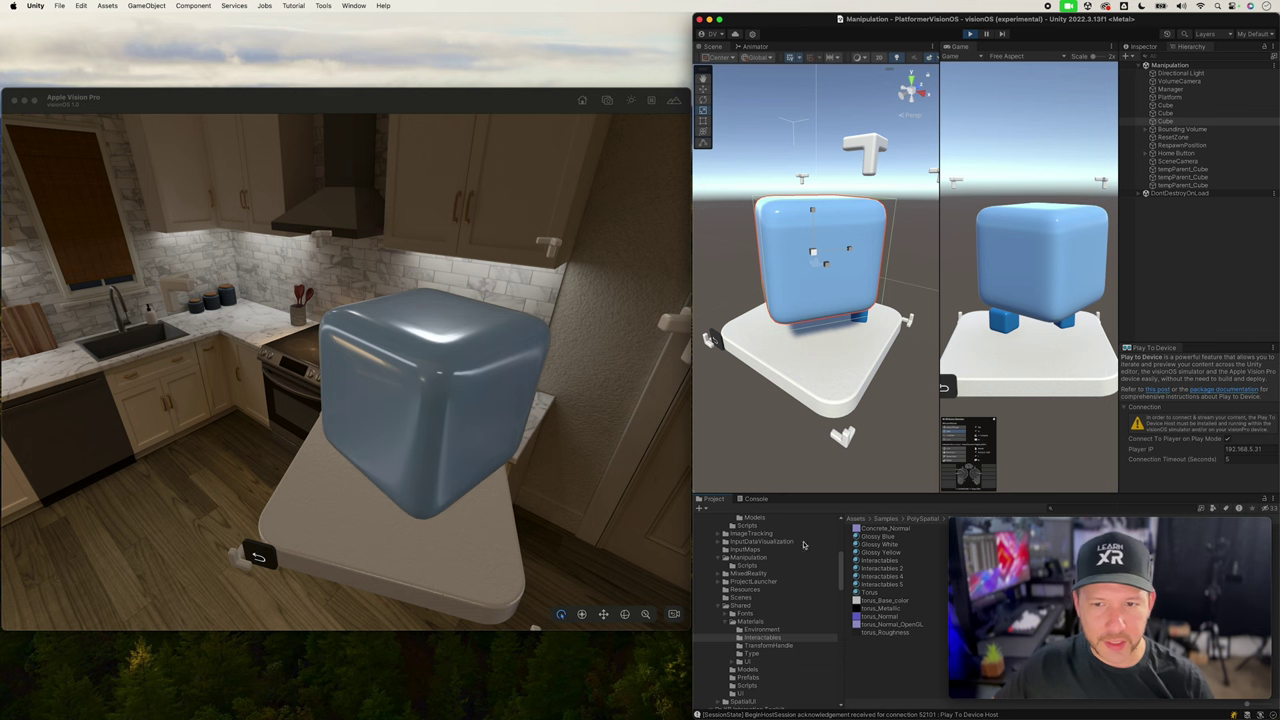
Try other Interactables materials and Glossy White on the enlarged cube
left_click(885, 577)
left_click_drag(844, 312, 1176, 123)
left_click_drag(882, 586, 1170, 122)
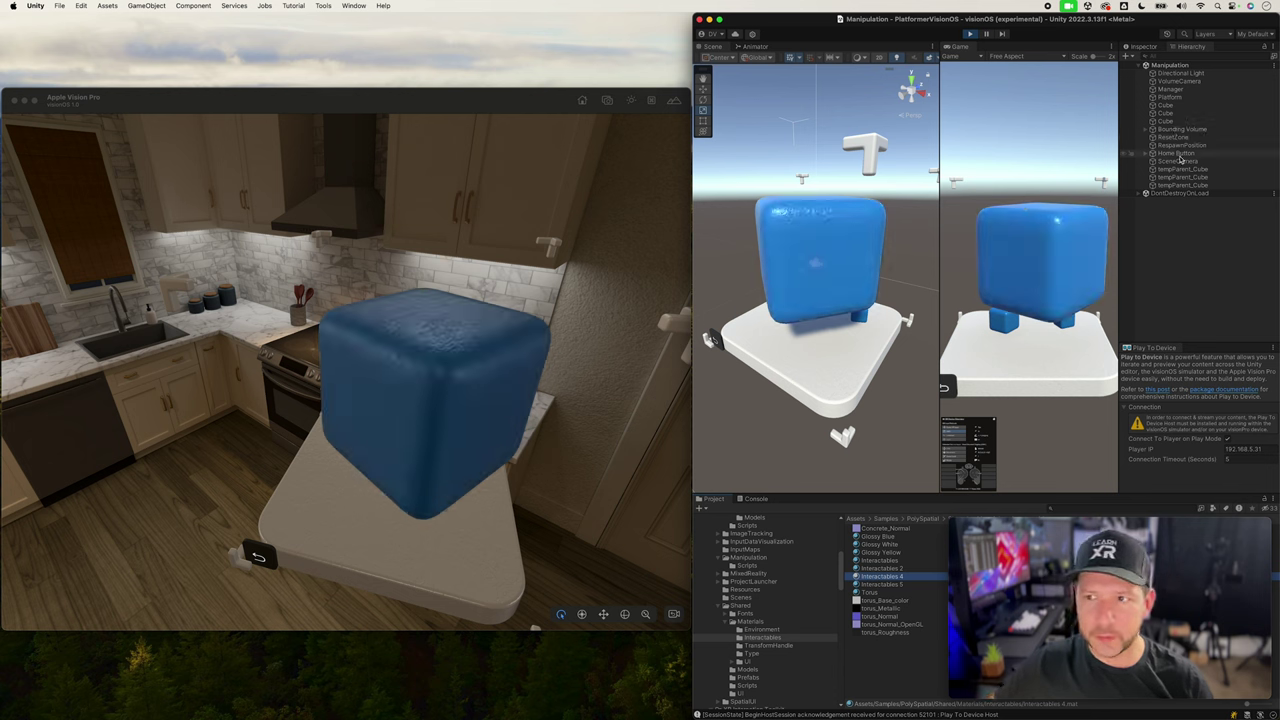
left_click_drag(881, 548, 1168, 122)
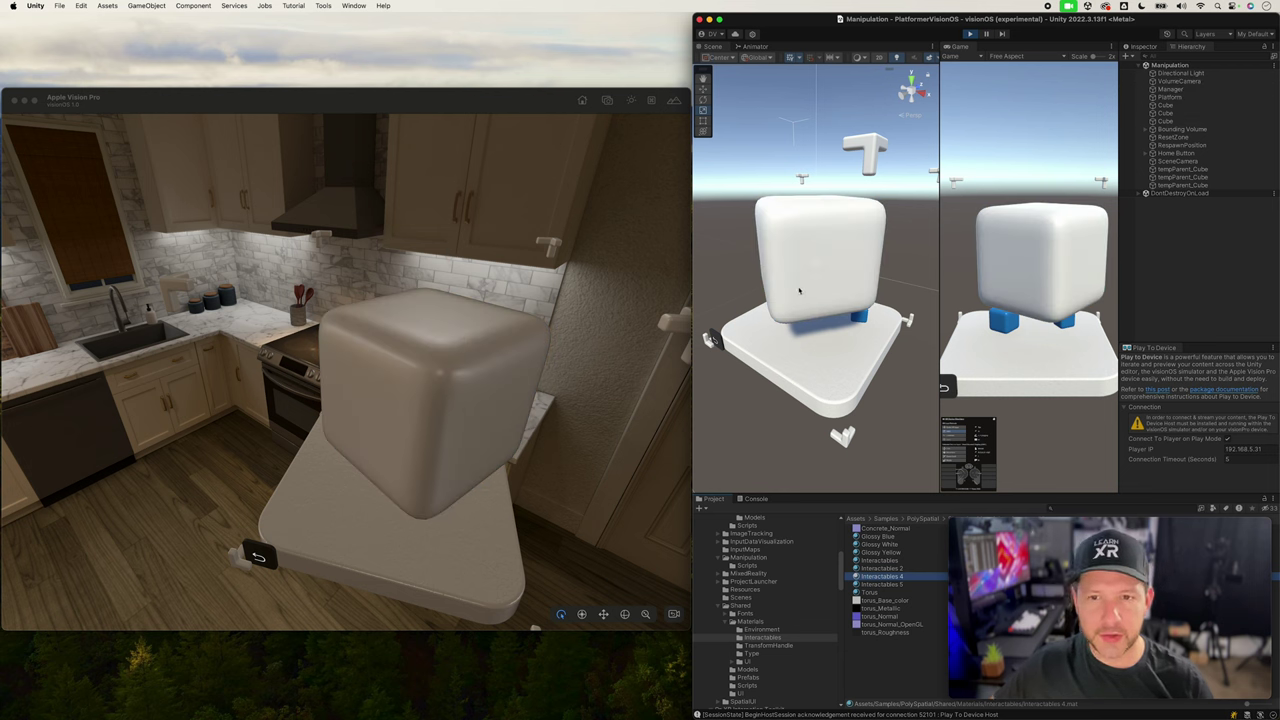
Undo the latest material swaps to return the enlarged cube to Interactables 2
key("super+z")
key("super+z")
key("super+z")
key("super+z")
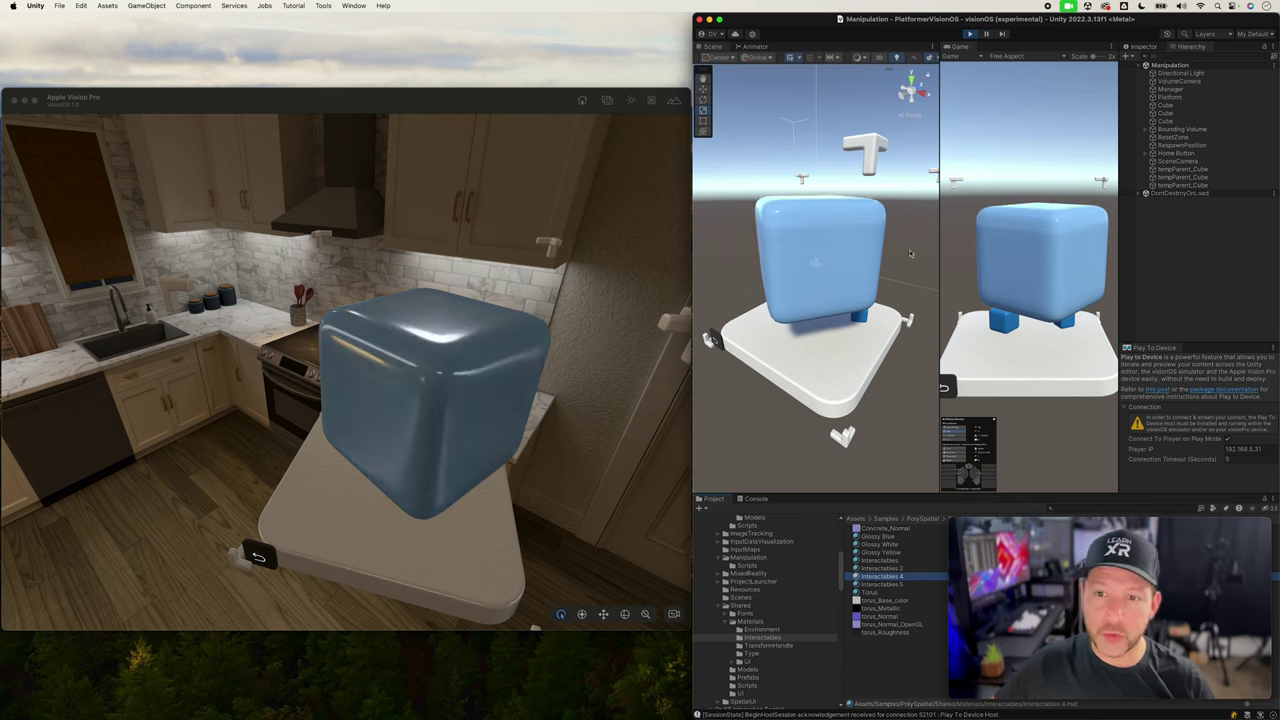
Scale the light blue cube back down and lower it onto the platform between the other cubes
left_click(861, 249)
left_click_drag(815, 253, 790, 263)
key("w")
left_click_drag(813, 214, 806, 292)
left_click(806, 294)
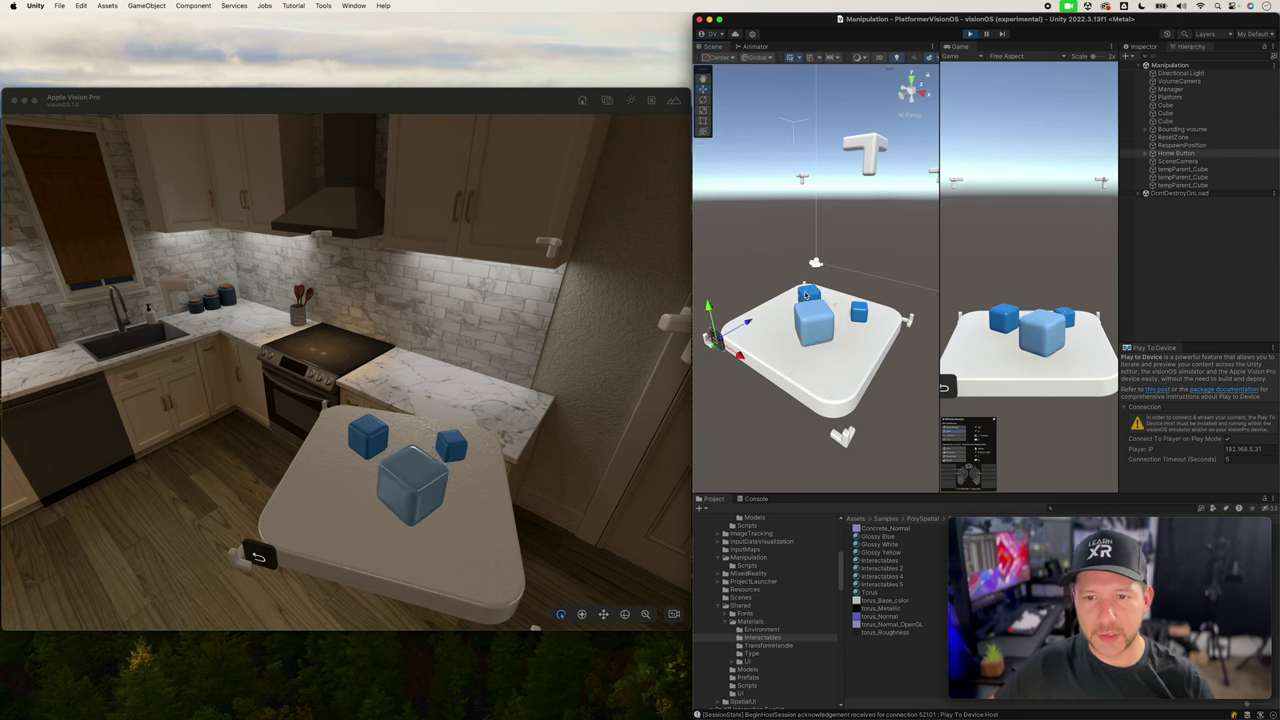
Duplicate the small blue cube at the back of the platform repeatedly until a pile of copies covers the platform
left_click(807, 294)
key("super+d")
key("super+d")
key("super+d")
key("super+d")
key("super+d")
key("super+d")
key("super+d")
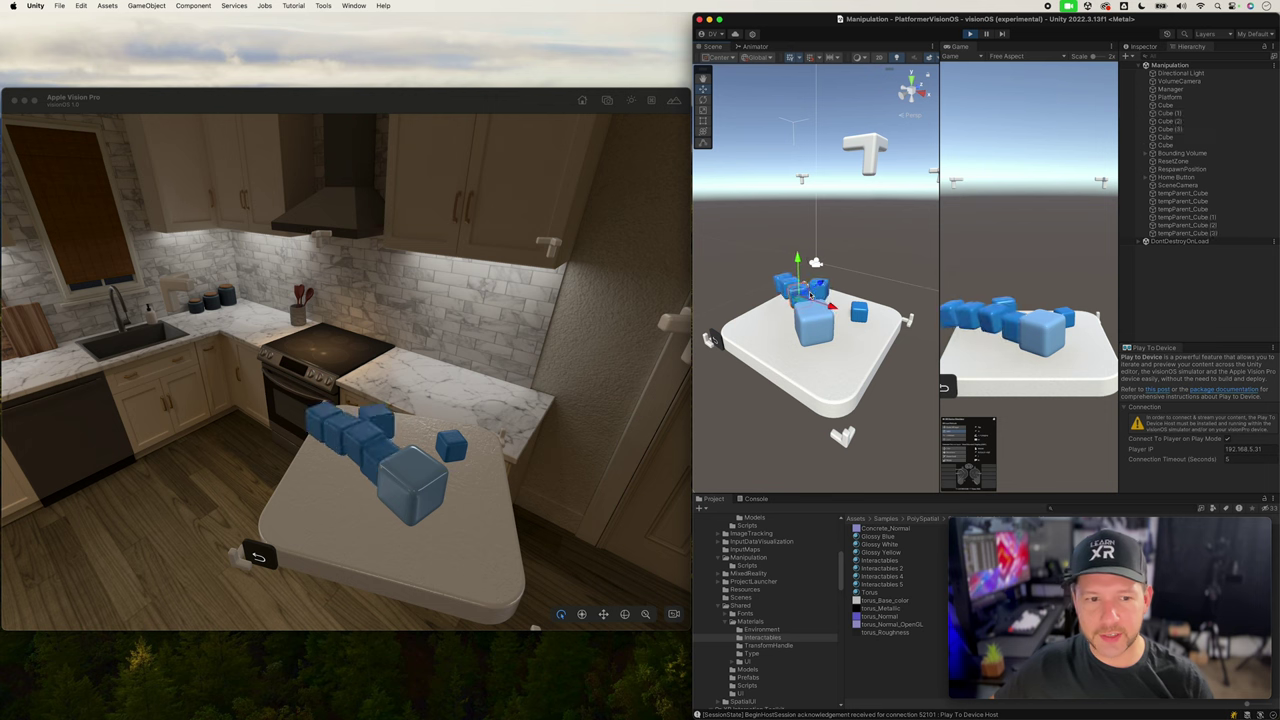
key("super+d")
key("super+d")
key("super+d")
key("super+d")
key("super+d")
key("super+d")
key("super+d")
key("super+d")
key("super+d")
key("super+d")
key("super+d")
key("super+d")
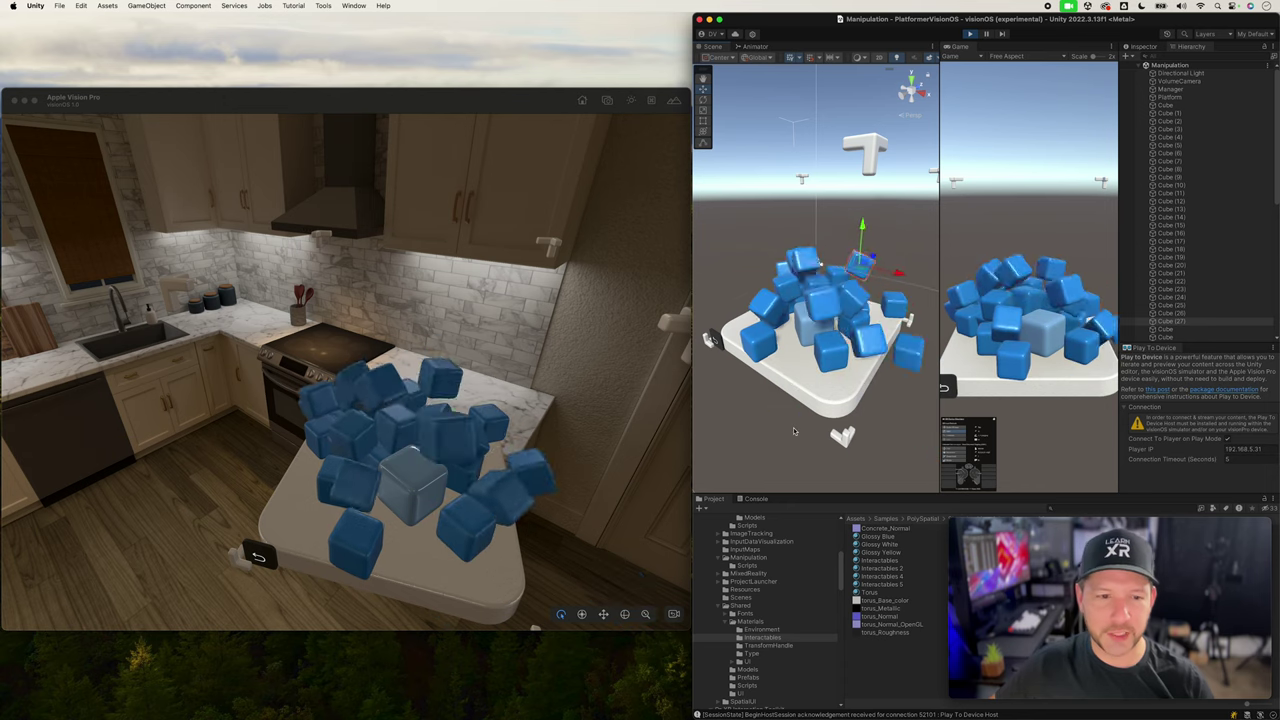
Examine the pile of duplicated cubes in the simulator from close up and from across the kitchen
scroll(429, 441, "down", 4)
scroll(429, 441, "up", 5)
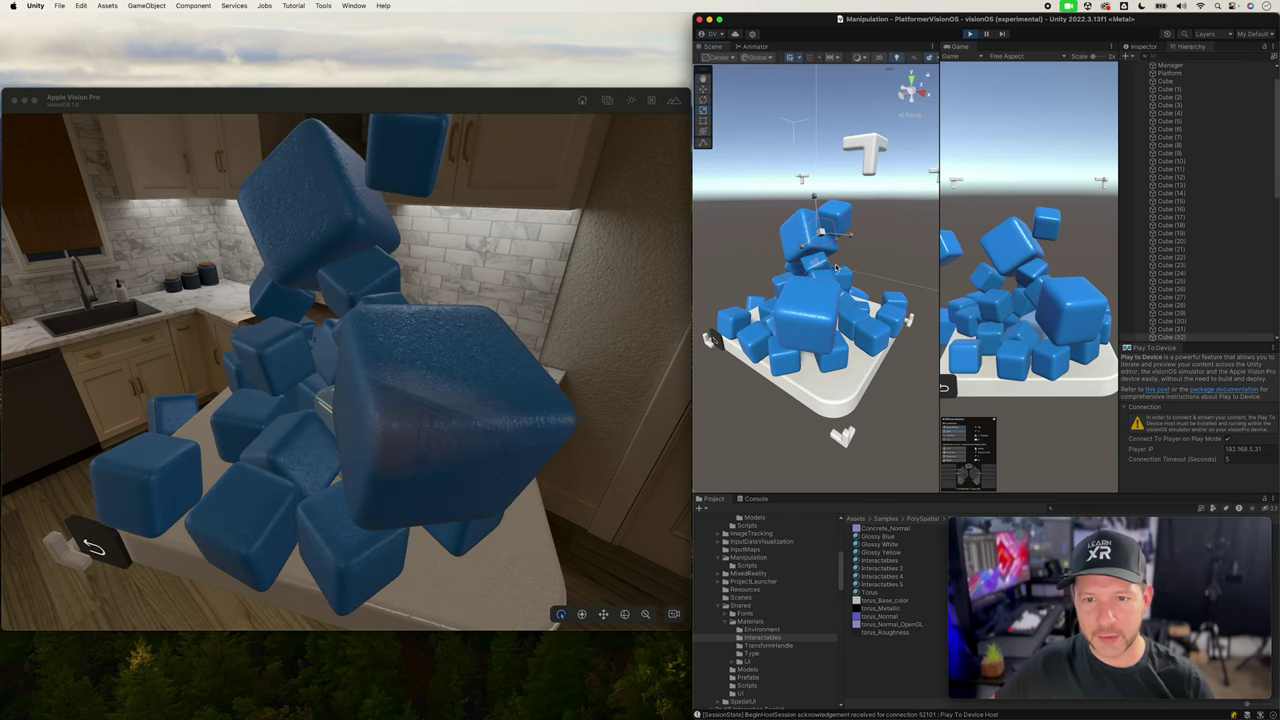
scroll(354, 380, "down", 5)
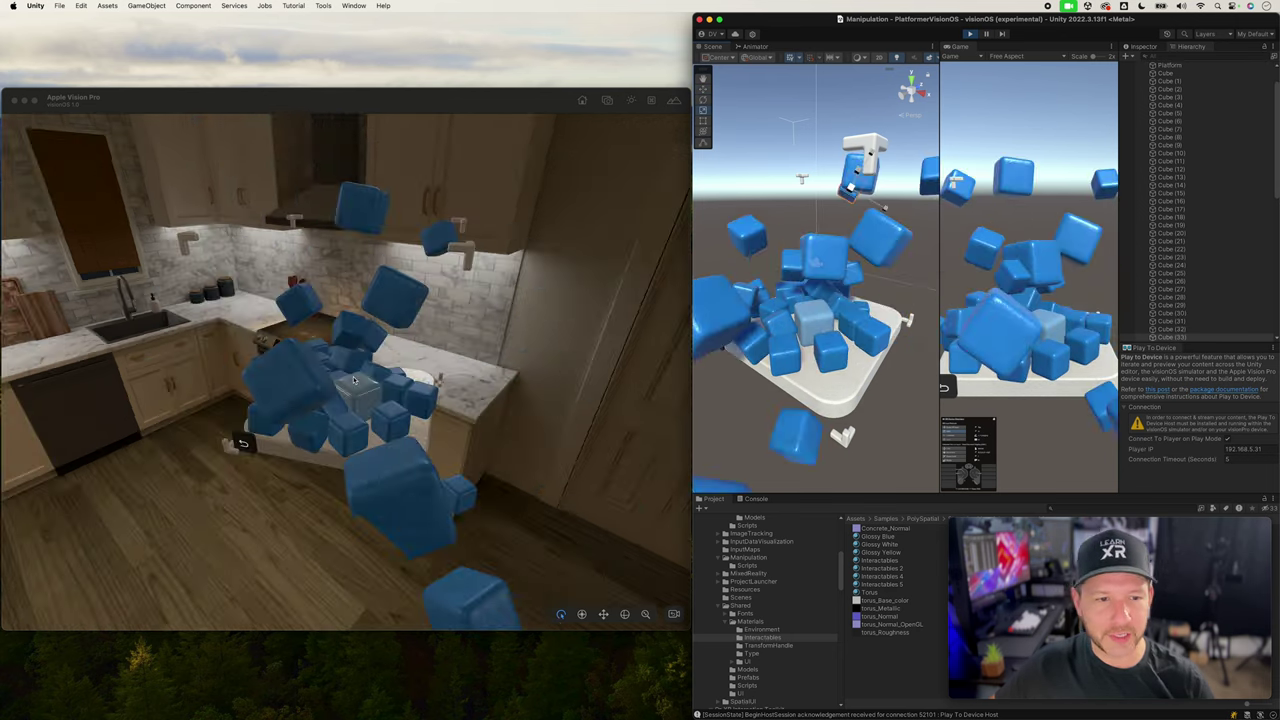
scroll(353, 380, "down", 5)
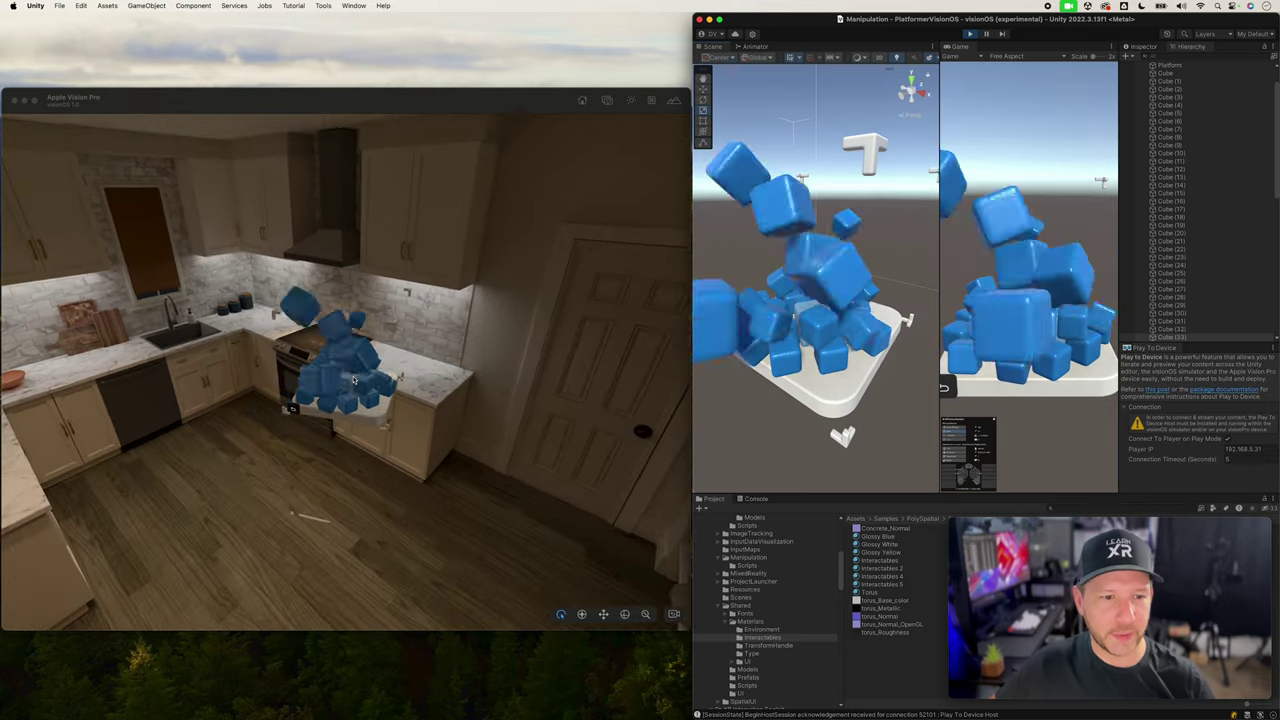
scroll(353, 380, "up", 4)
scroll(353, 380, "down", 3)
left_click_drag(312, 536, 268, 496)
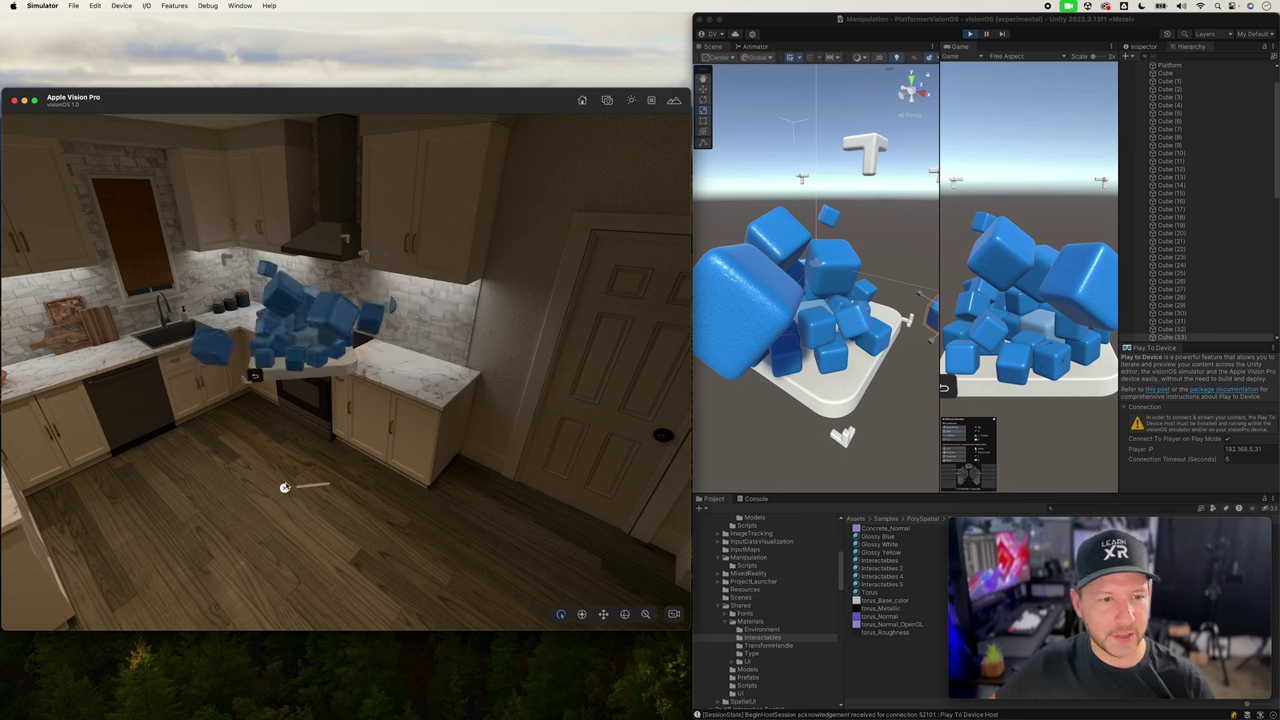
left_click(1083, 120)
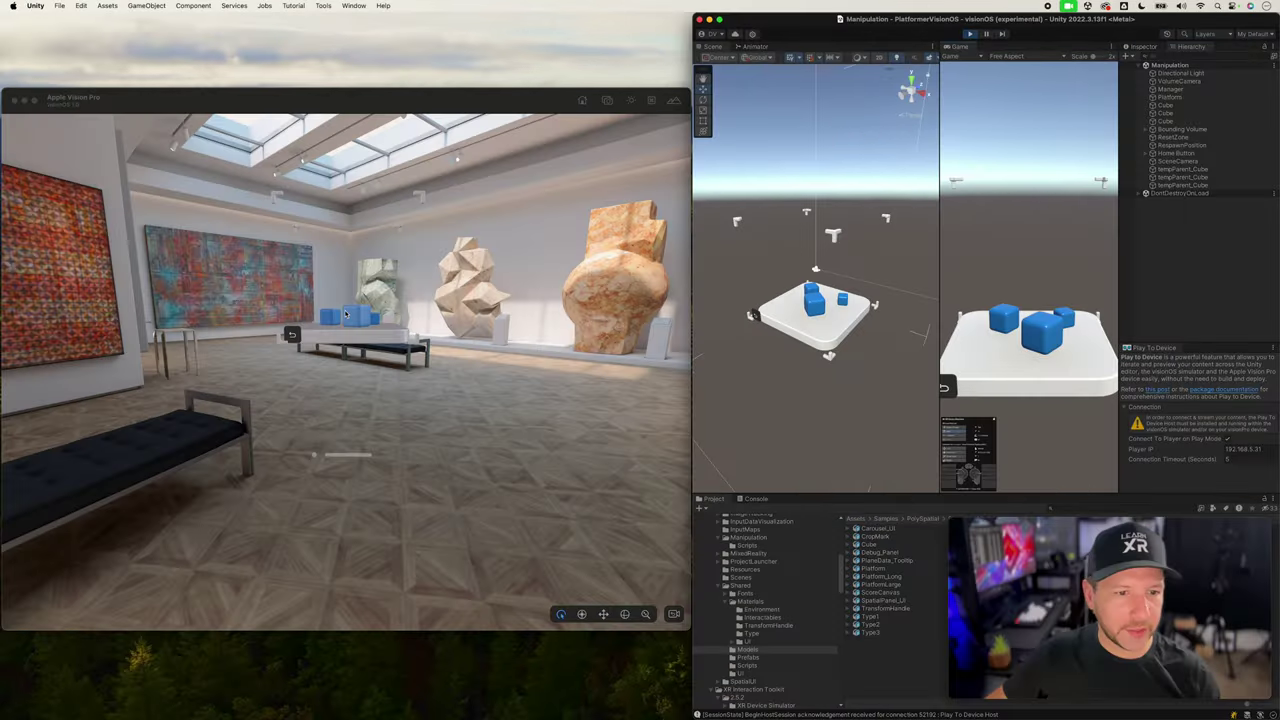
Add the Cube model from the Shared Models folder to the running scene and place it, enlarged, above the platform's edge
right_click_drag(369, 335, 369, 279)
key("e")
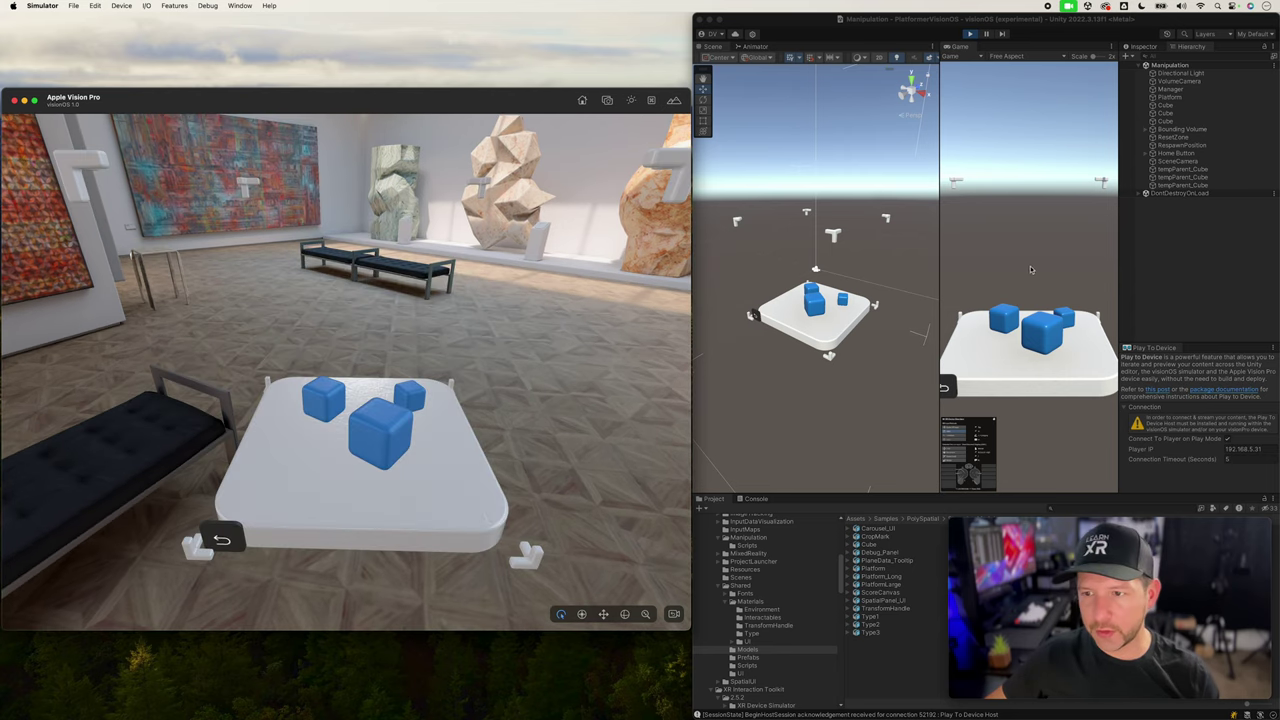
left_click(869, 545)
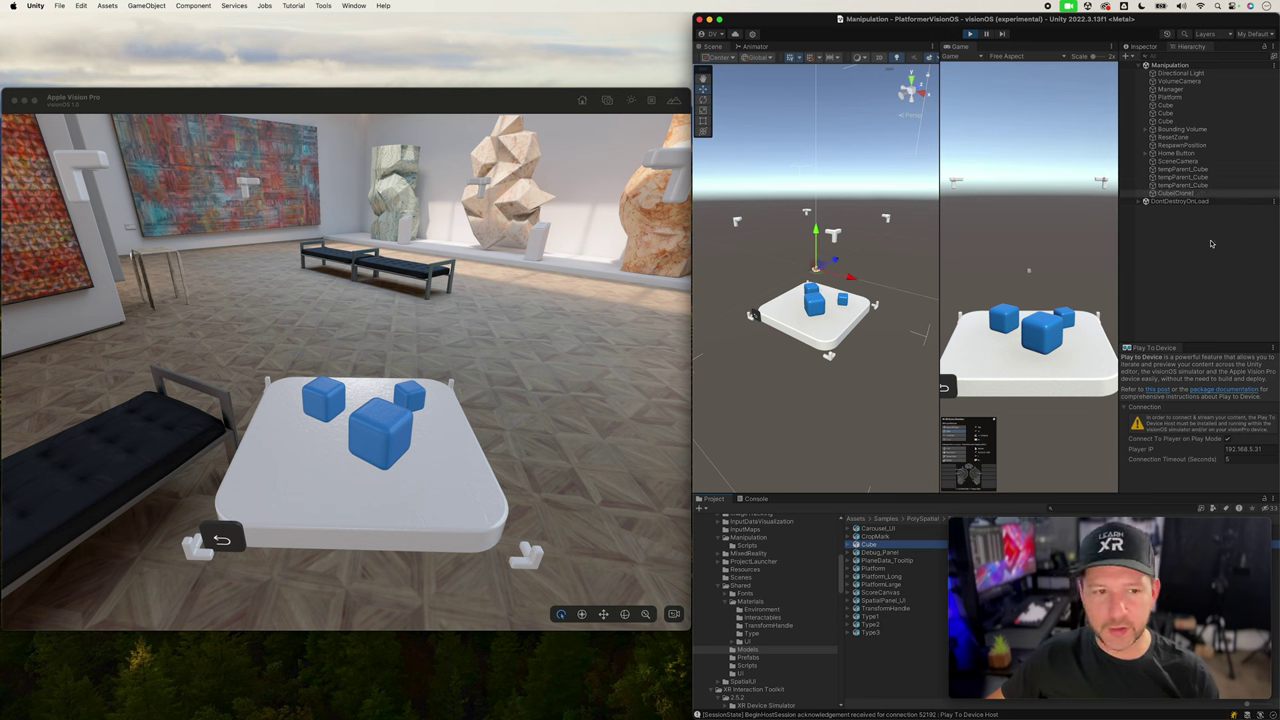
left_click_drag(818, 268, 792, 284)
key("r")
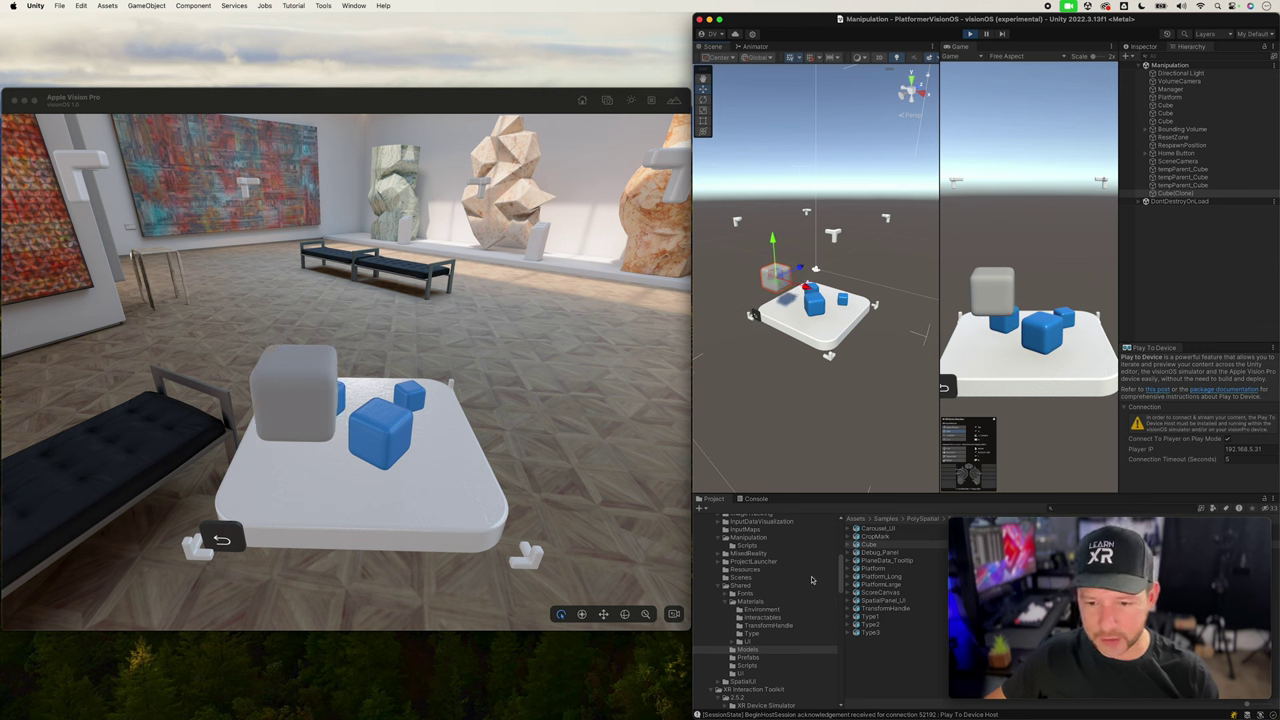
Apply the Interactables 4 material to the new large cube and shift it inward along the red axis over the platform
left_click(762, 617)
left_click_drag(878, 577, 770, 283)
scroll(760, 297, "up", 6)
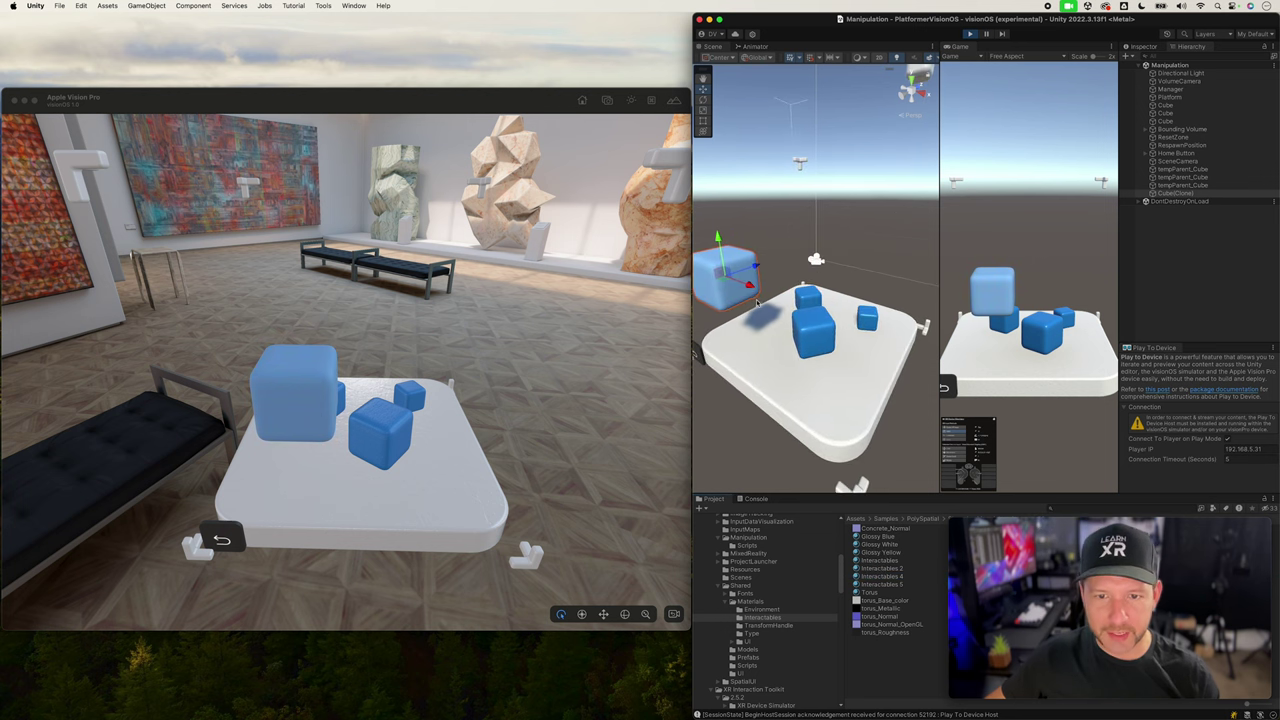
scroll(760, 300, "down", 2)
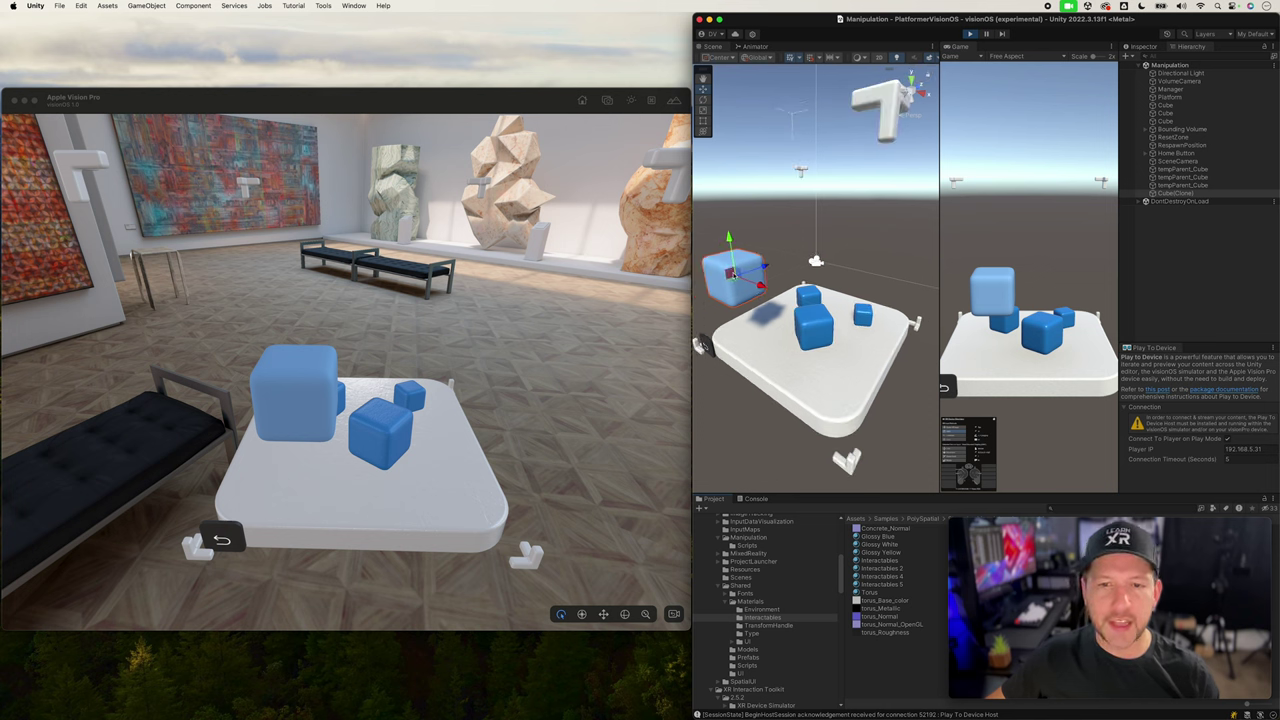
left_click_drag(762, 287, 781, 294)
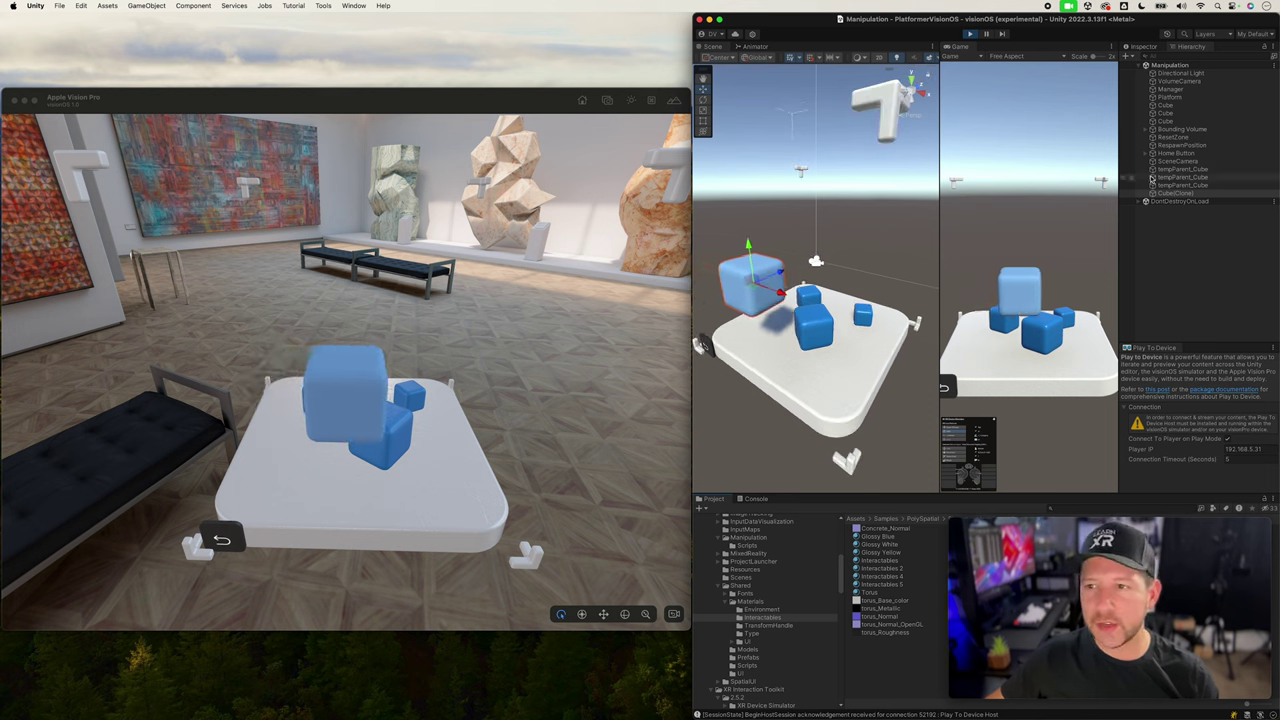
Add a DOTween Animation component to the new light blue cube by searching for "tween"
left_click(1145, 47)
scroll(1156, 210, "down", 2)
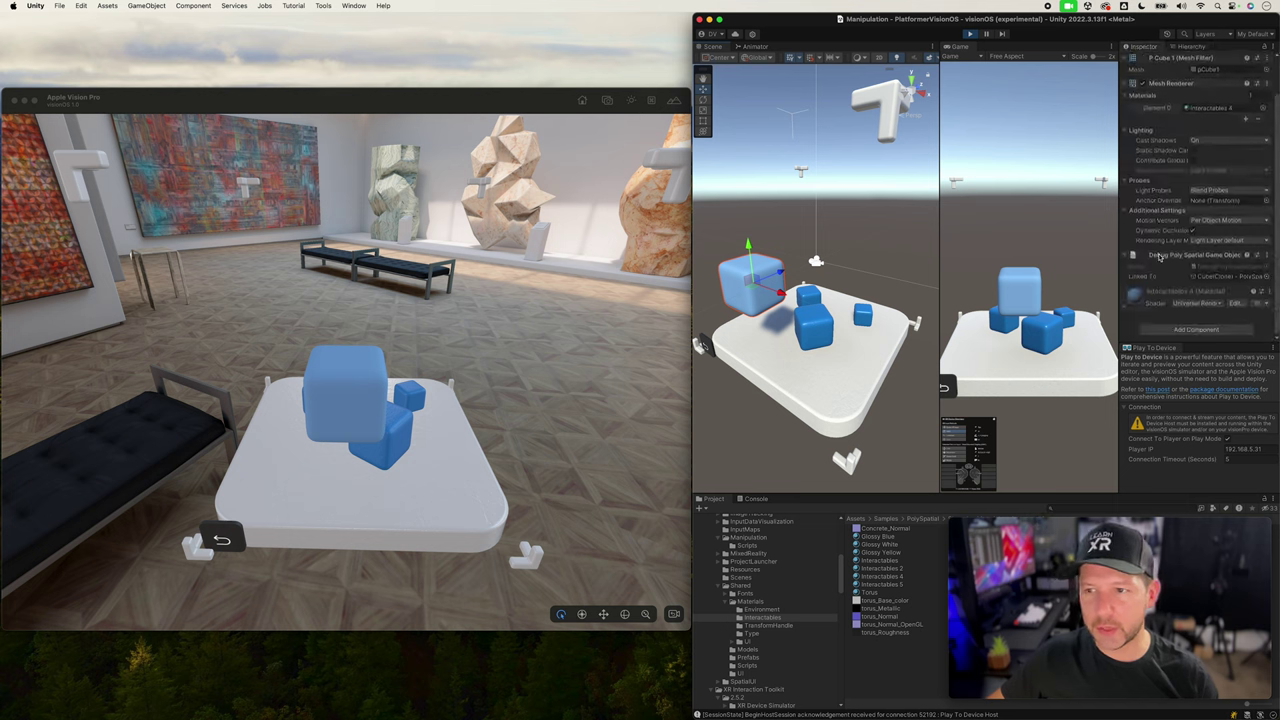
left_click(1173, 334)
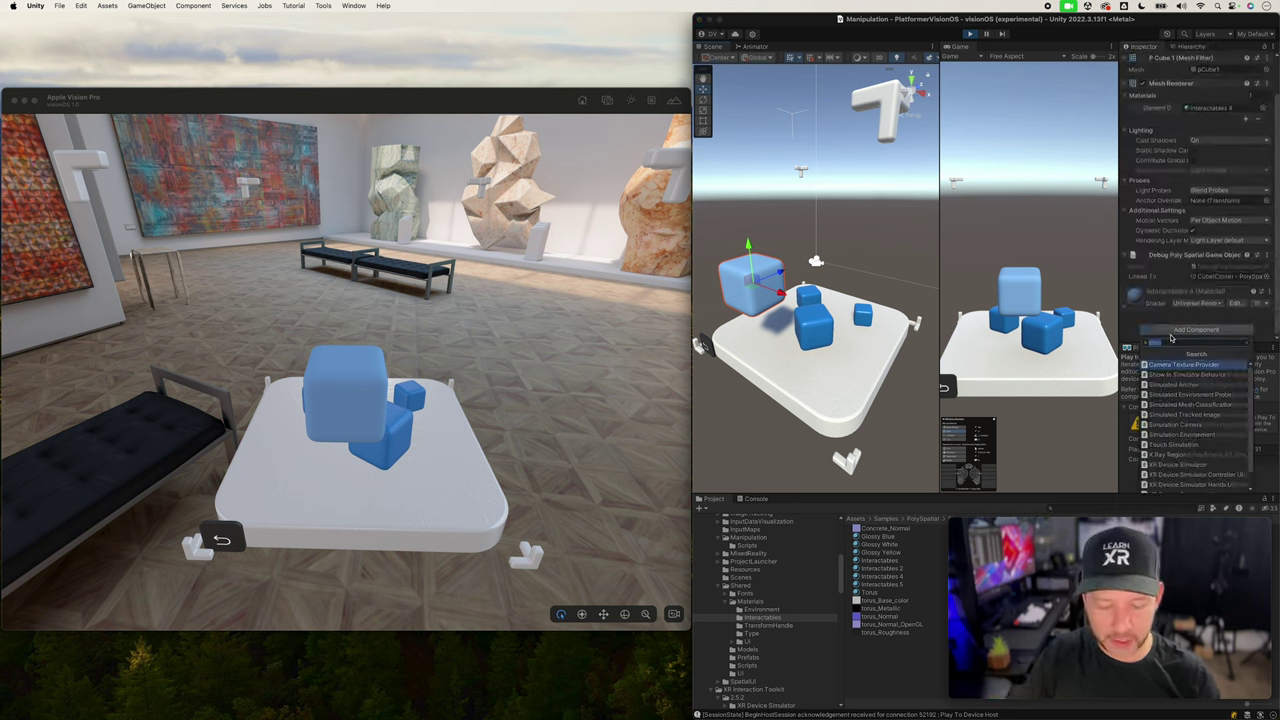
type("hw")
key("BackSpace")
type("wee")
key("BackSpace")
key("BackSpace")
key("BackSpace")
key("BackSpace")
key("BackSpace")
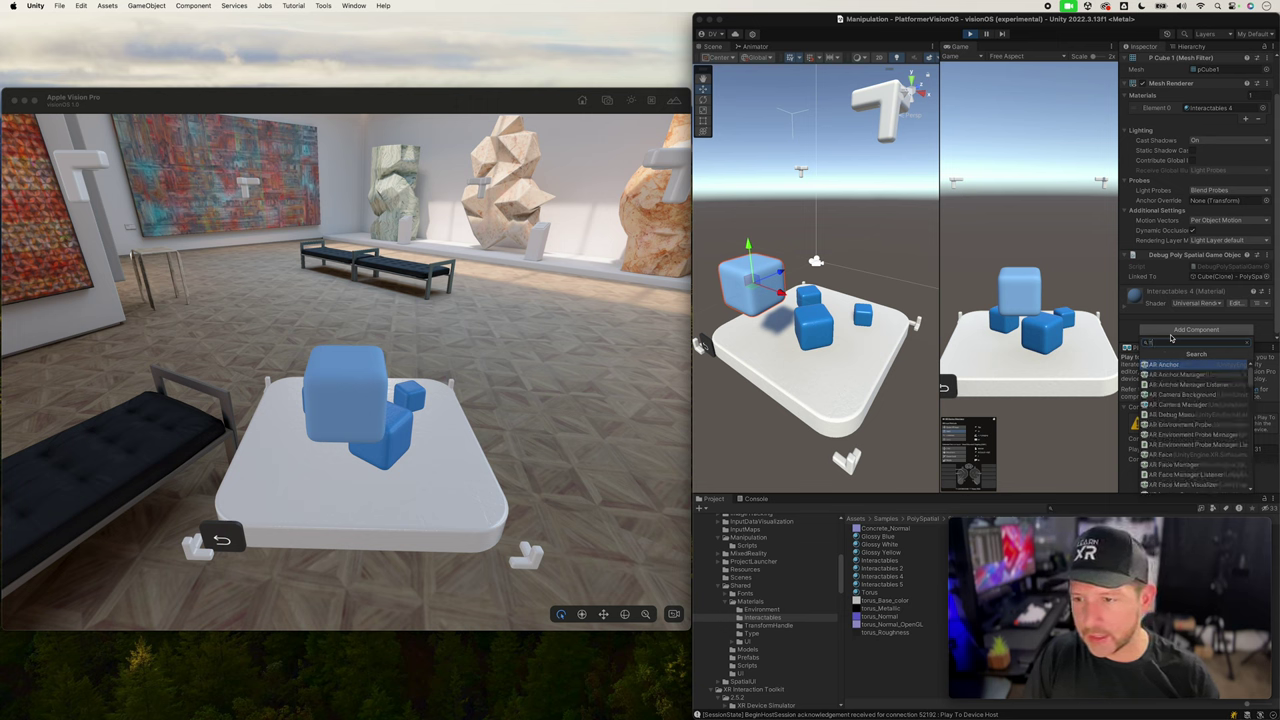
type("tween")
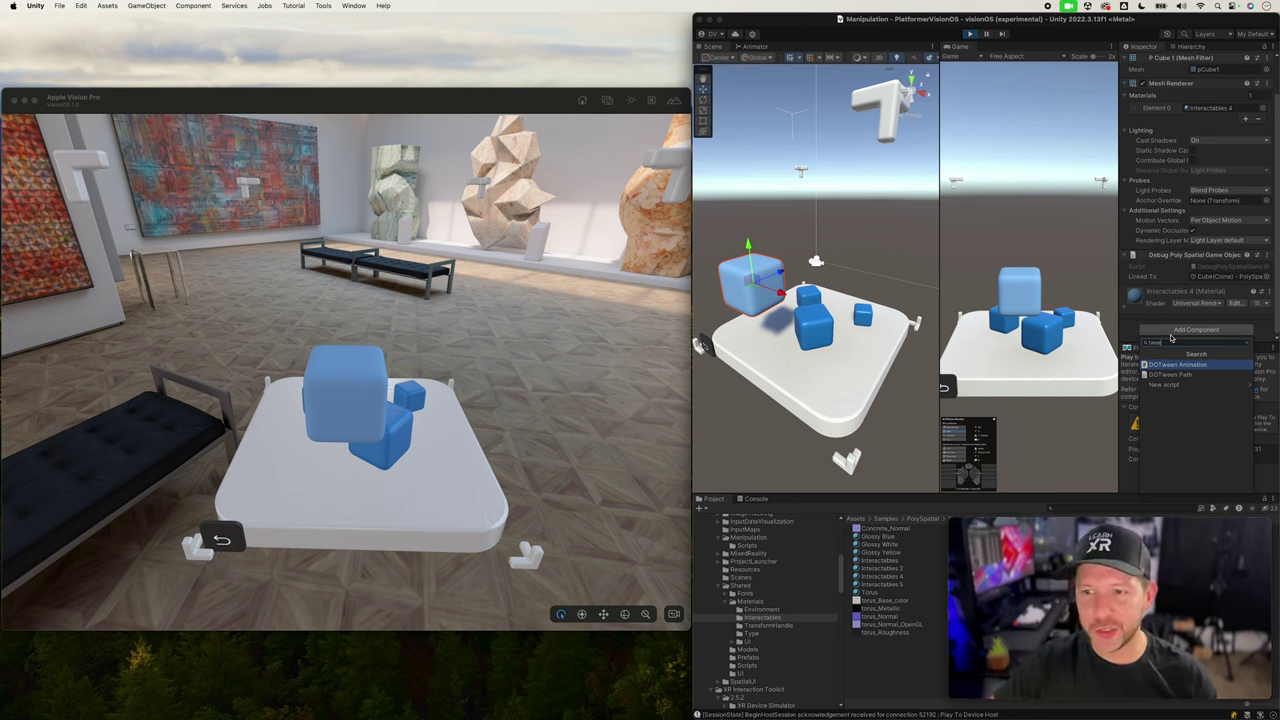
key("Return")
scroll(1170, 268, "down", 4)
left_click(1176, 241)
scroll(1176, 262, "down", 1)
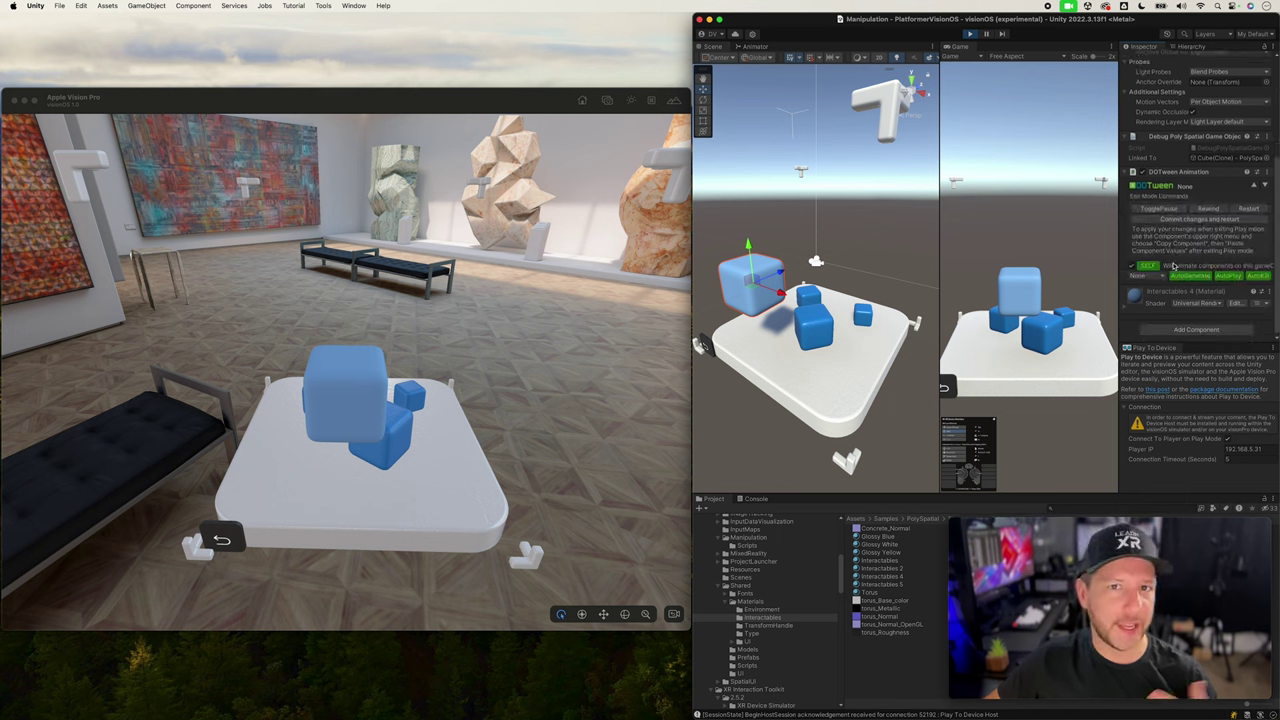
Set the DOTween animation type to Rotate with a target Y rotation of 180
left_click(1159, 277)
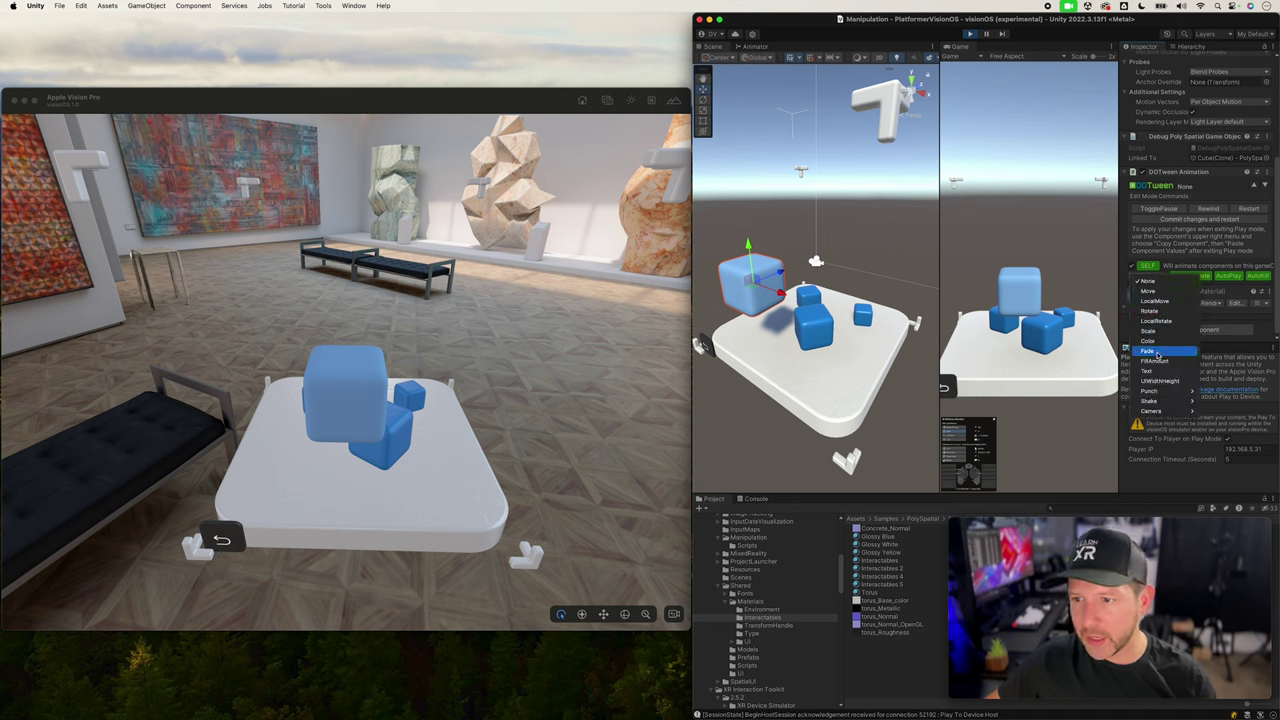
mouse_move(1158, 395)
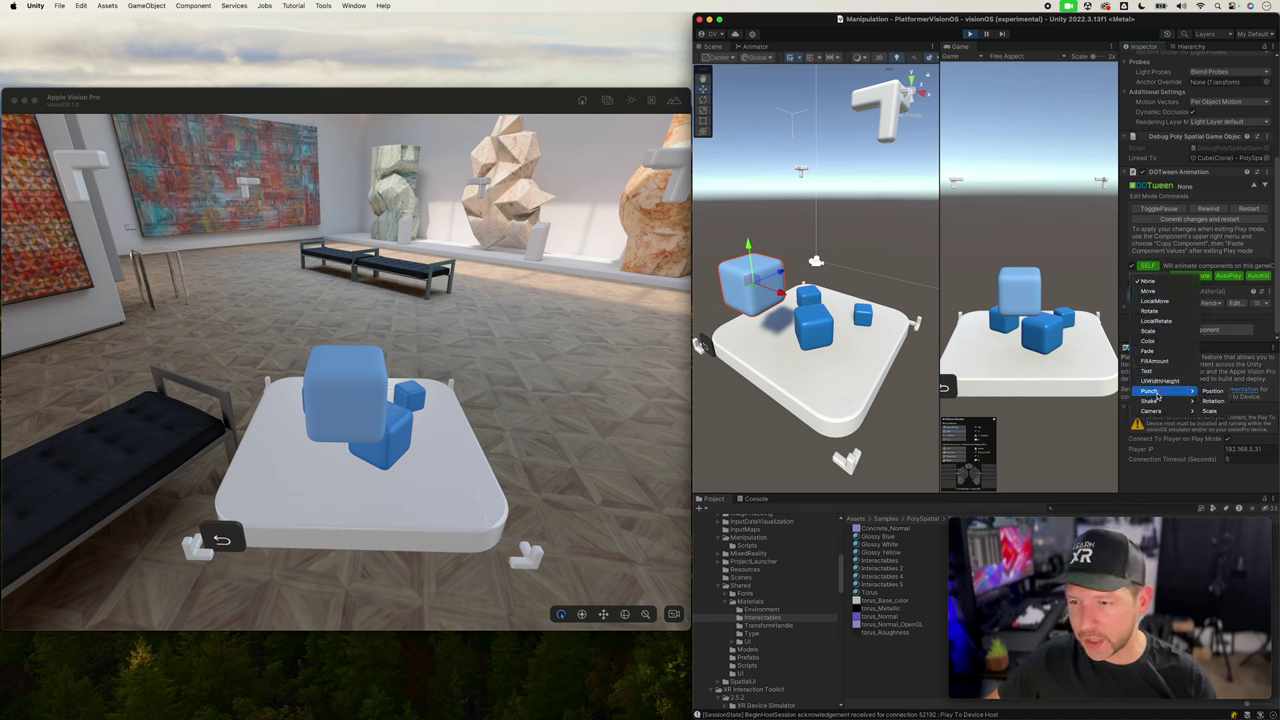
left_click(1153, 311)
scroll(1155, 220, "down", 3)
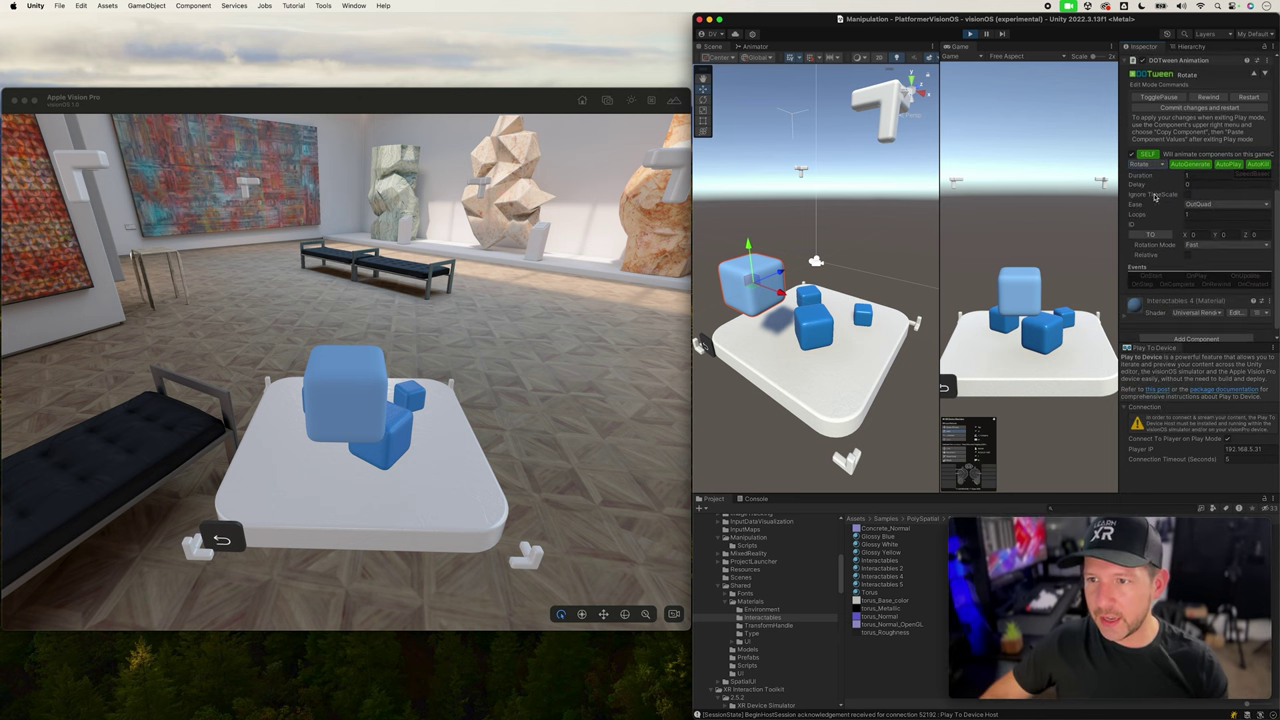
left_click(1226, 235)
type("180")
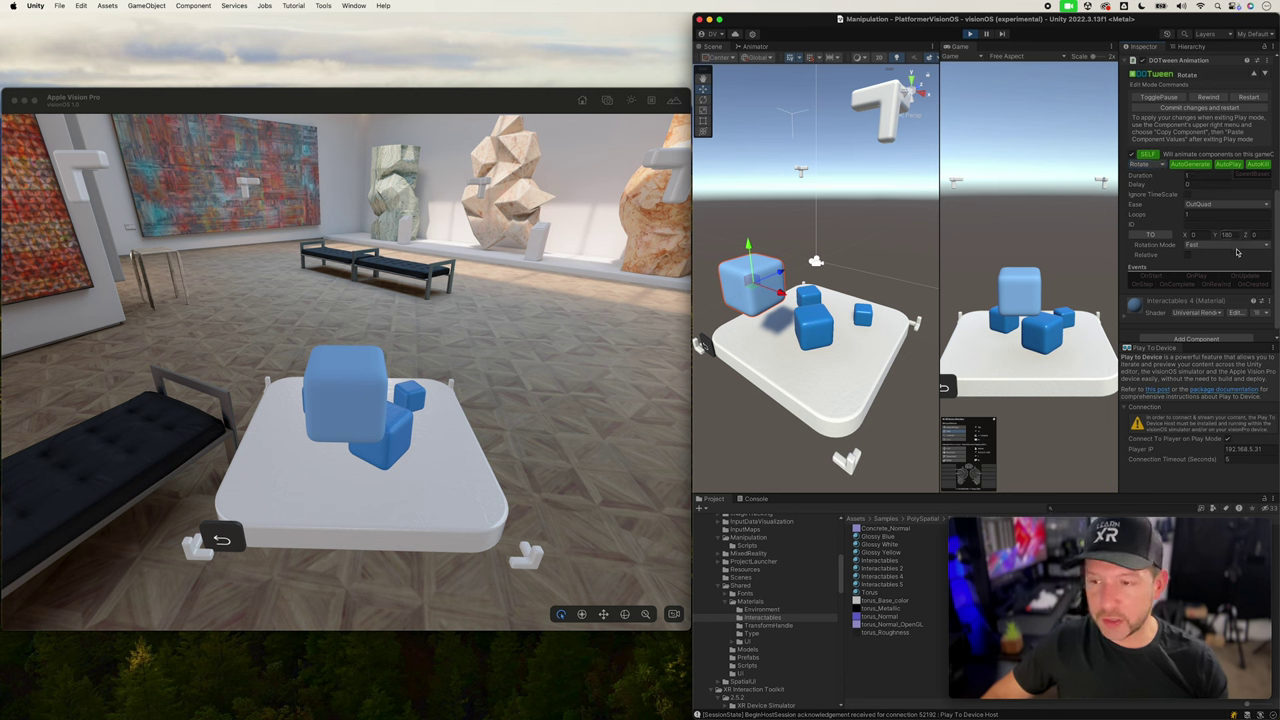
Set the rotation tween's loops to -1 and check the cube's motion in the simulator
left_click(1212, 217)
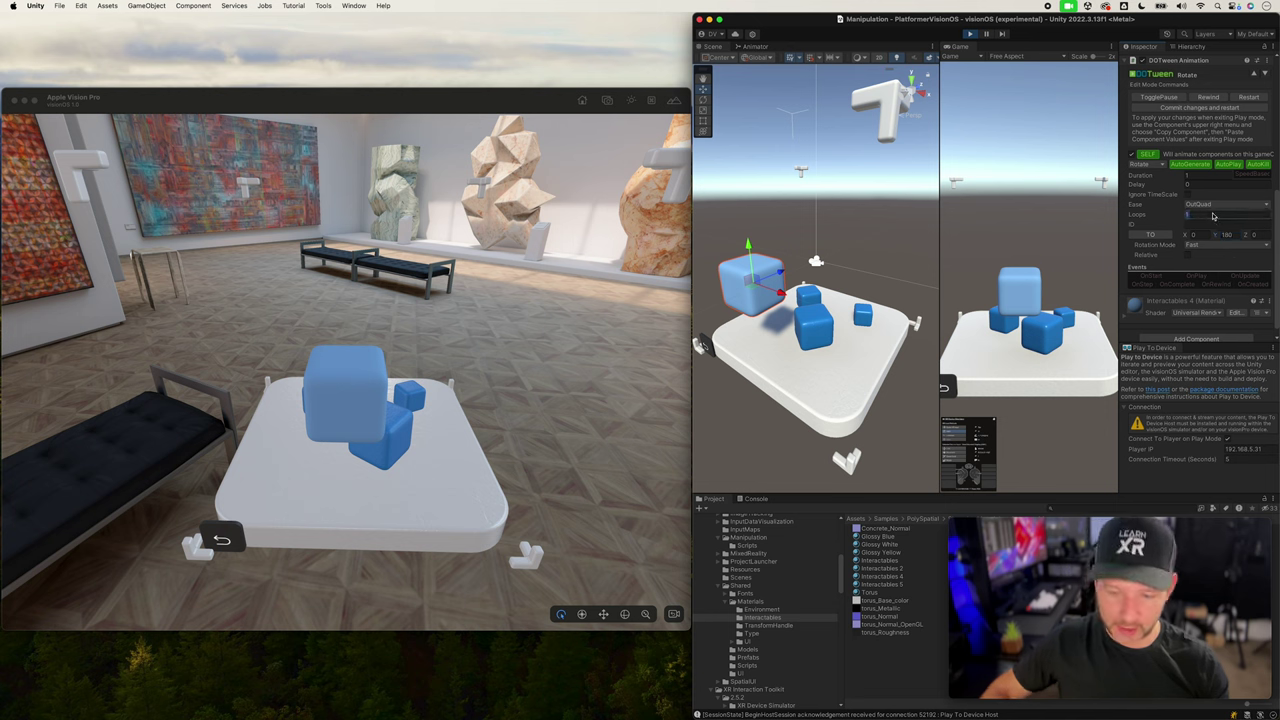
type("-1")
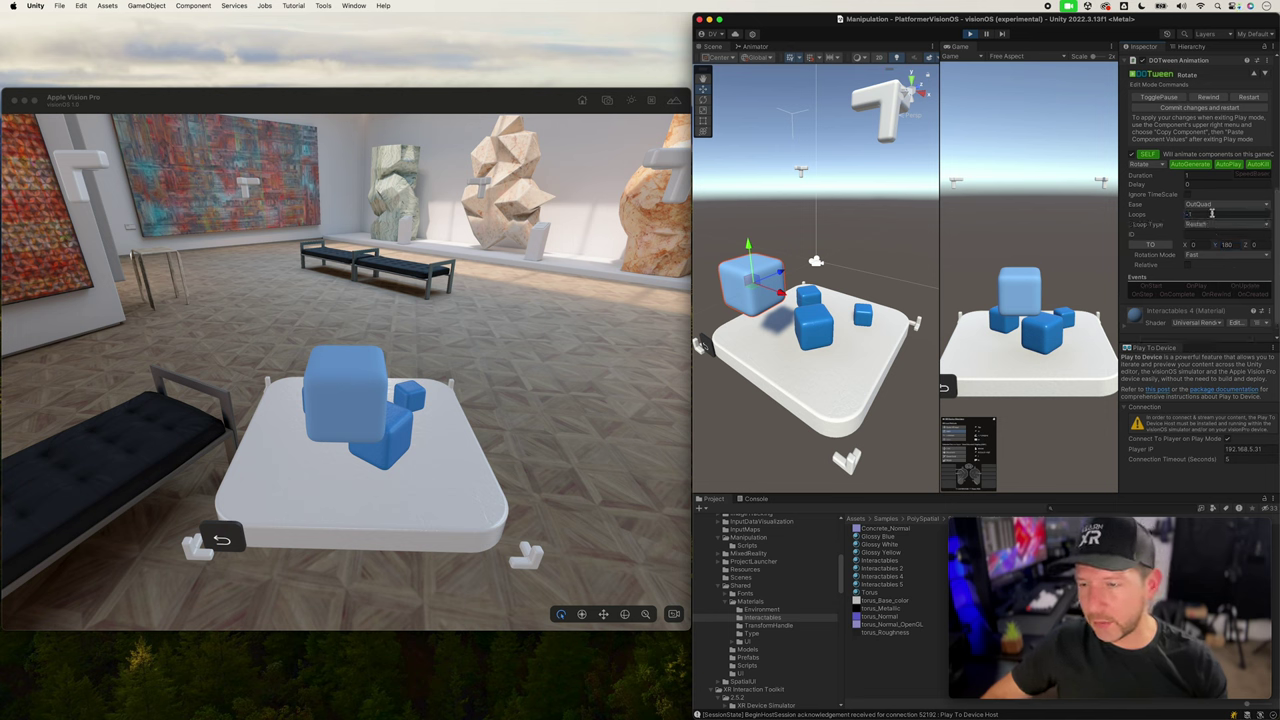
scroll(1167, 220, "down", 1)
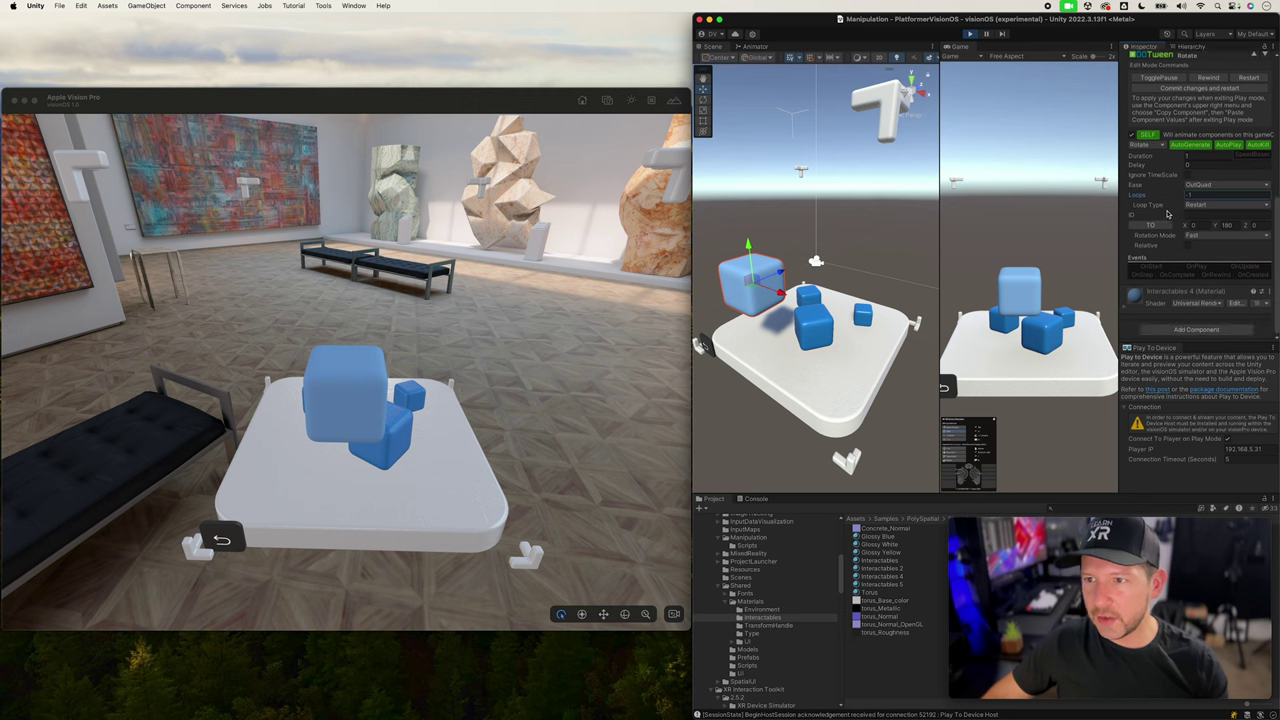
scroll(1170, 207, "up", 2)
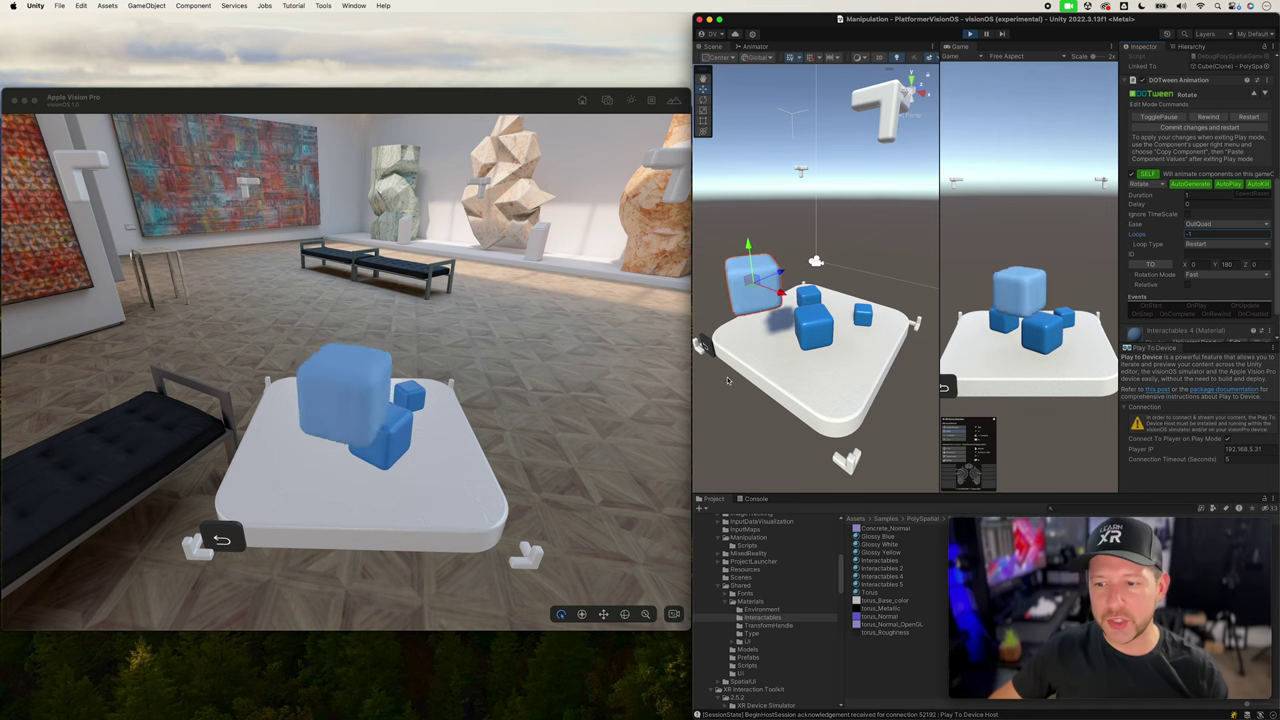
scroll(1176, 288, "down", 2)
scroll(1176, 288, "down", 2)
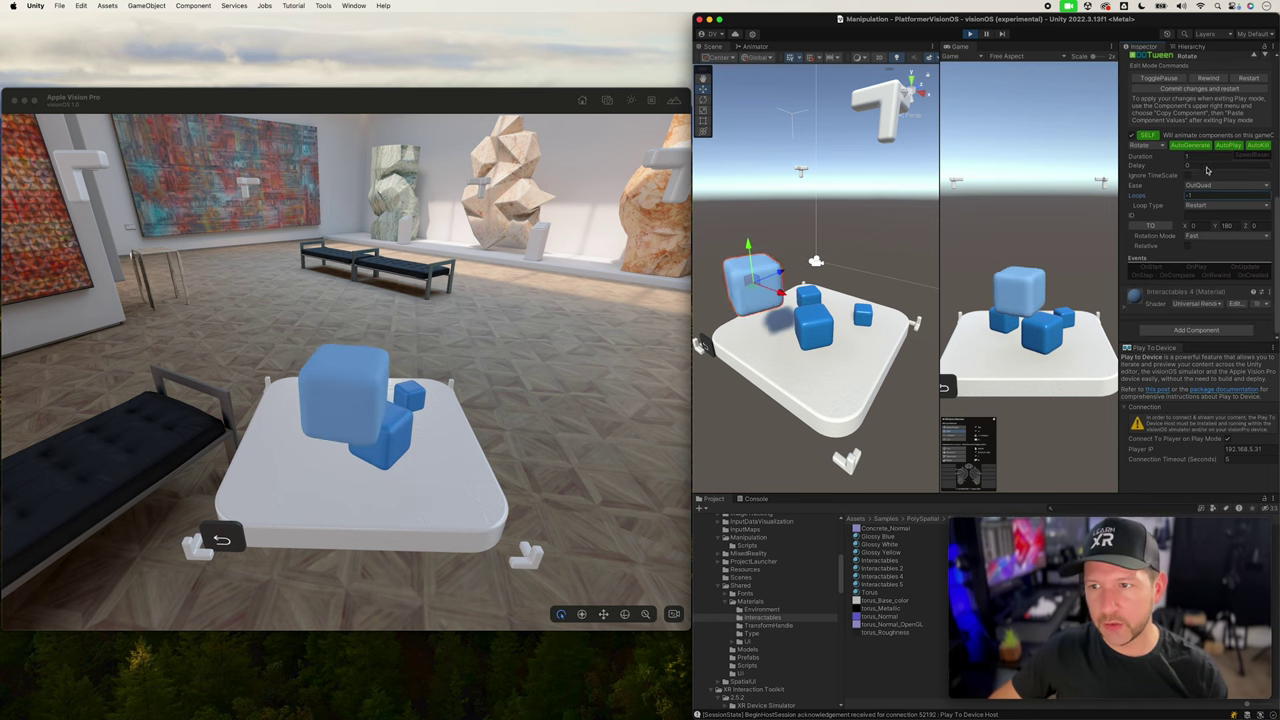
Set the rotation tween's duration to 0.5 and its ease to Linear
left_click(1227, 227)
left_click(1190, 156)
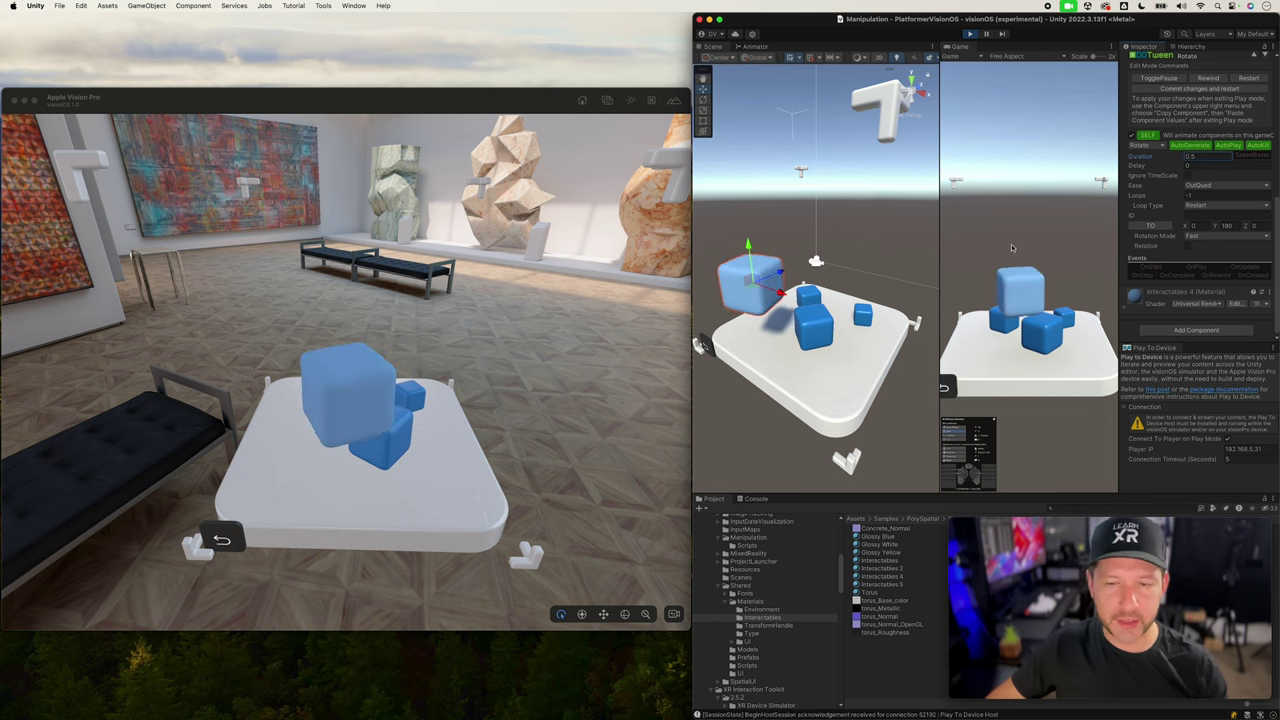
left_click(1225, 187)
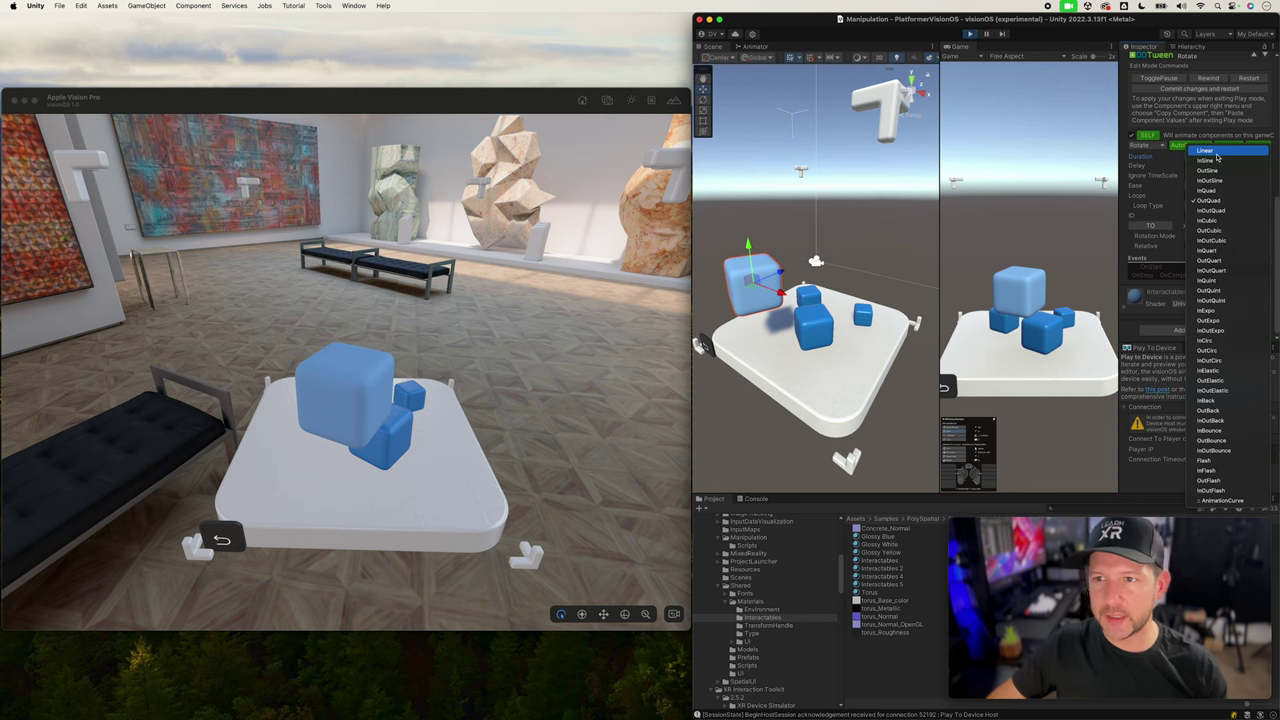
left_click(1216, 152)
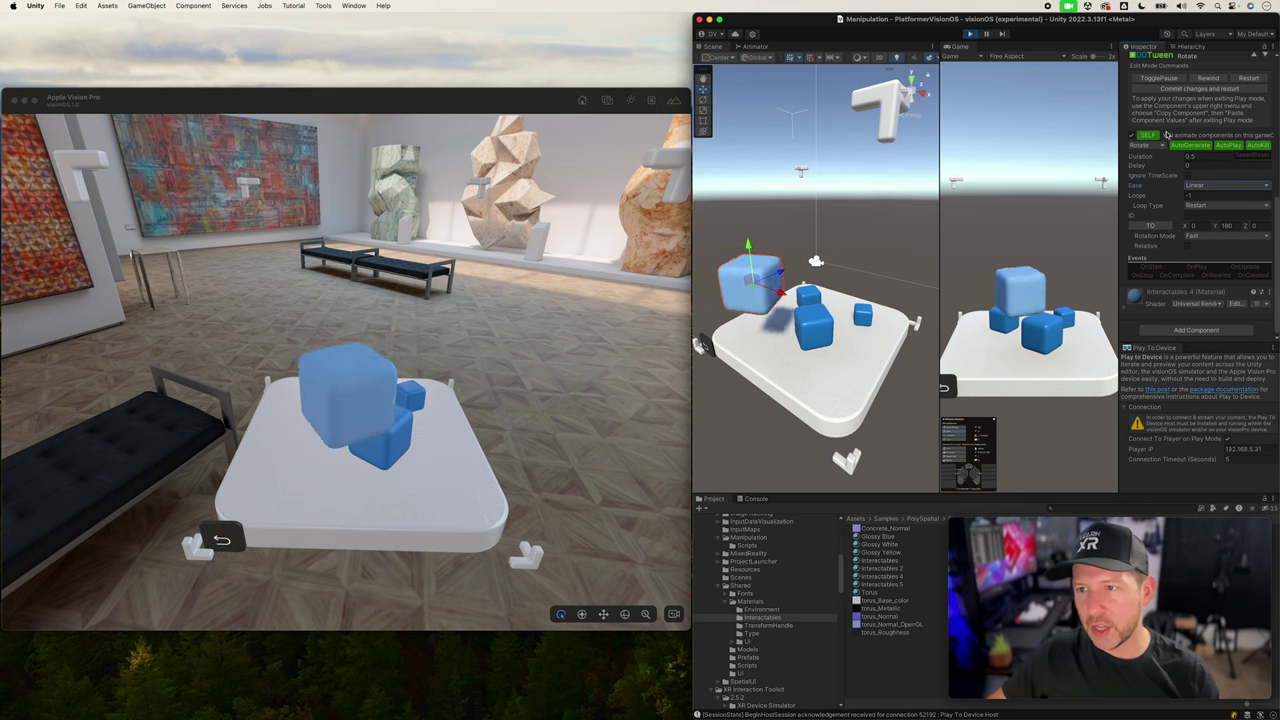
Collapse the rotation tween, add a second DOTween Animation component to the cube and expose its settings
scroll(1166, 96, "up", 2)
left_click(1164, 72)
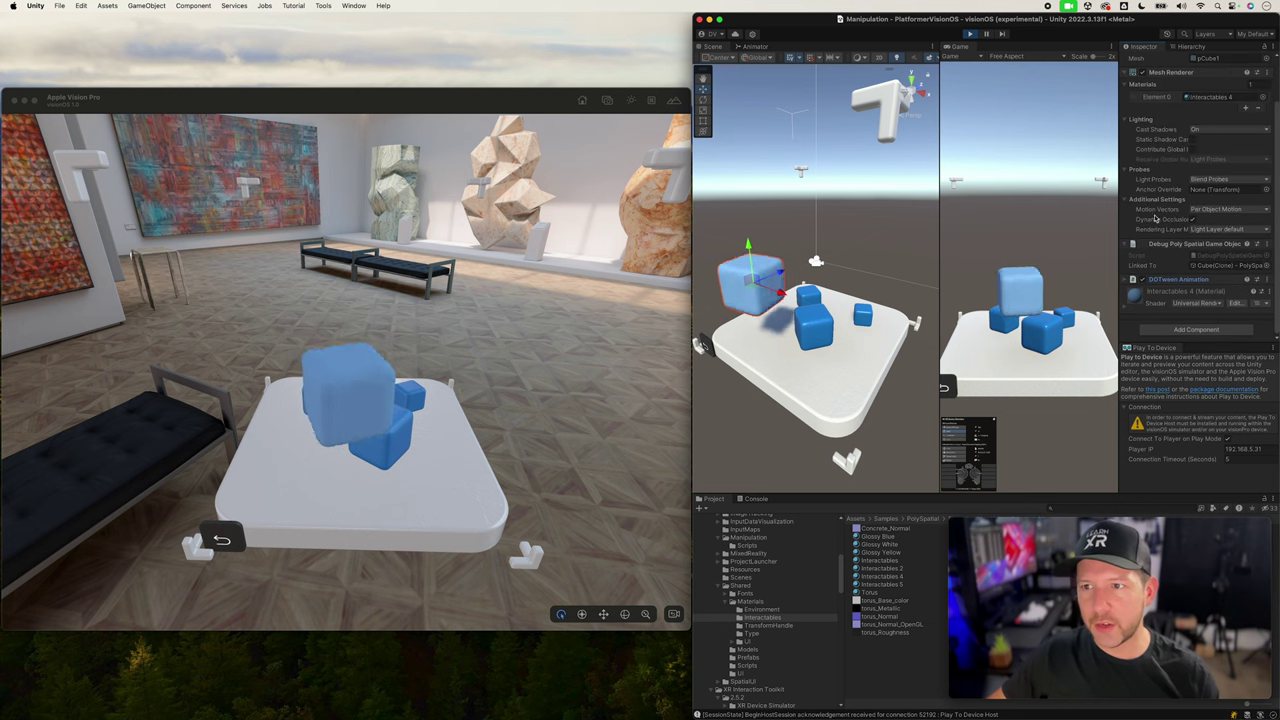
left_click(1192, 330)
left_click(1184, 366)
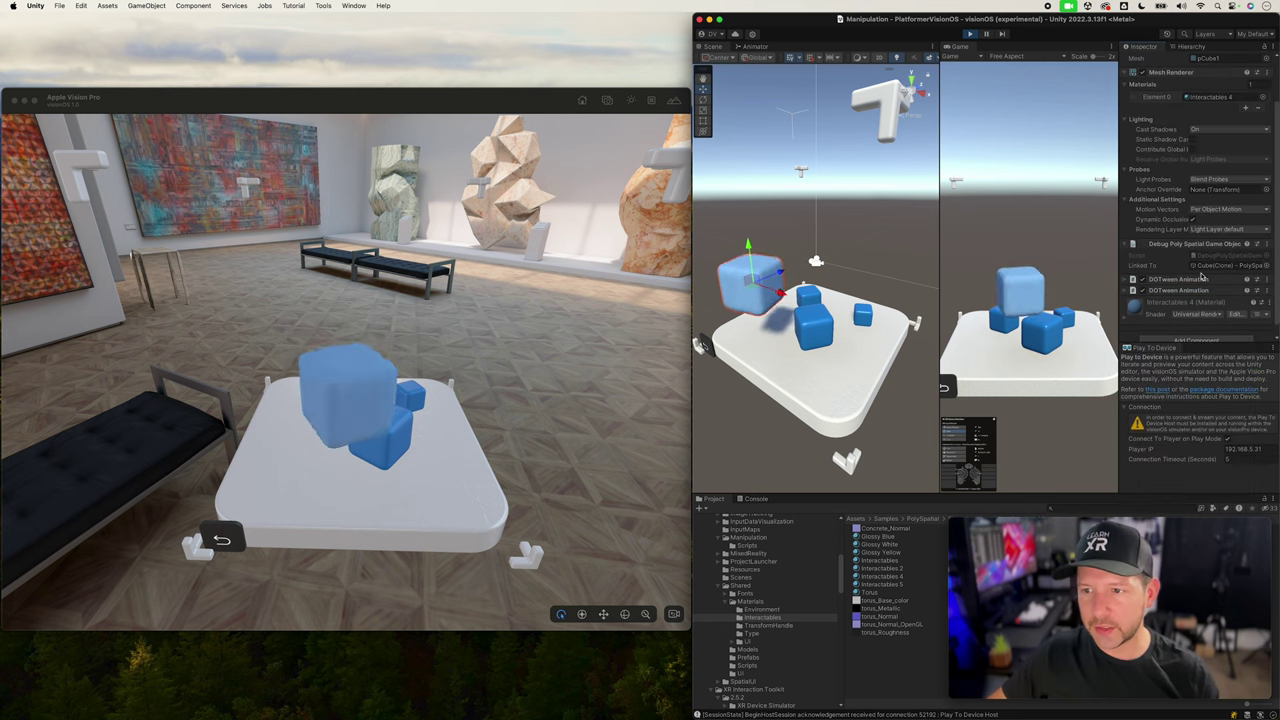
left_click(1181, 281)
left_click(1191, 315)
scroll(1188, 265, "down", 5)
Set the second DOTween animation's type to Punch Position
left_click(1161, 281)
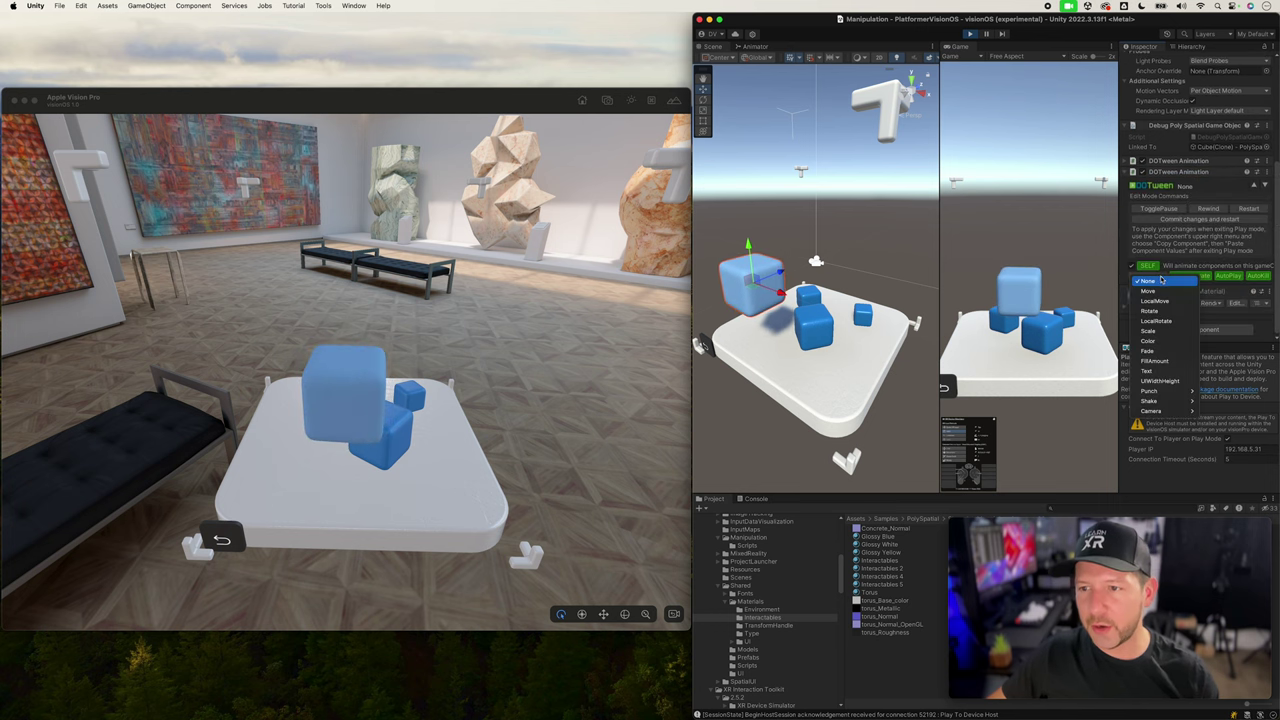
mouse_move(1160, 392)
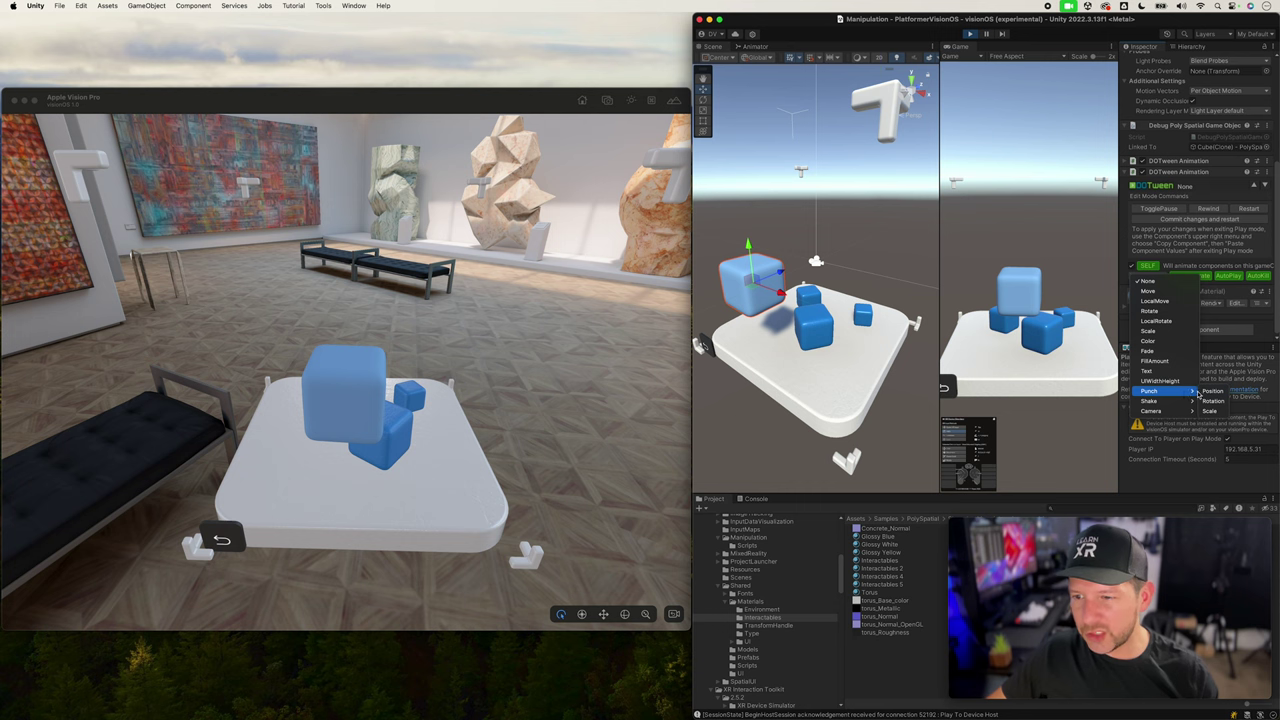
left_click(1208, 393)
scroll(1176, 238, "down", 3)
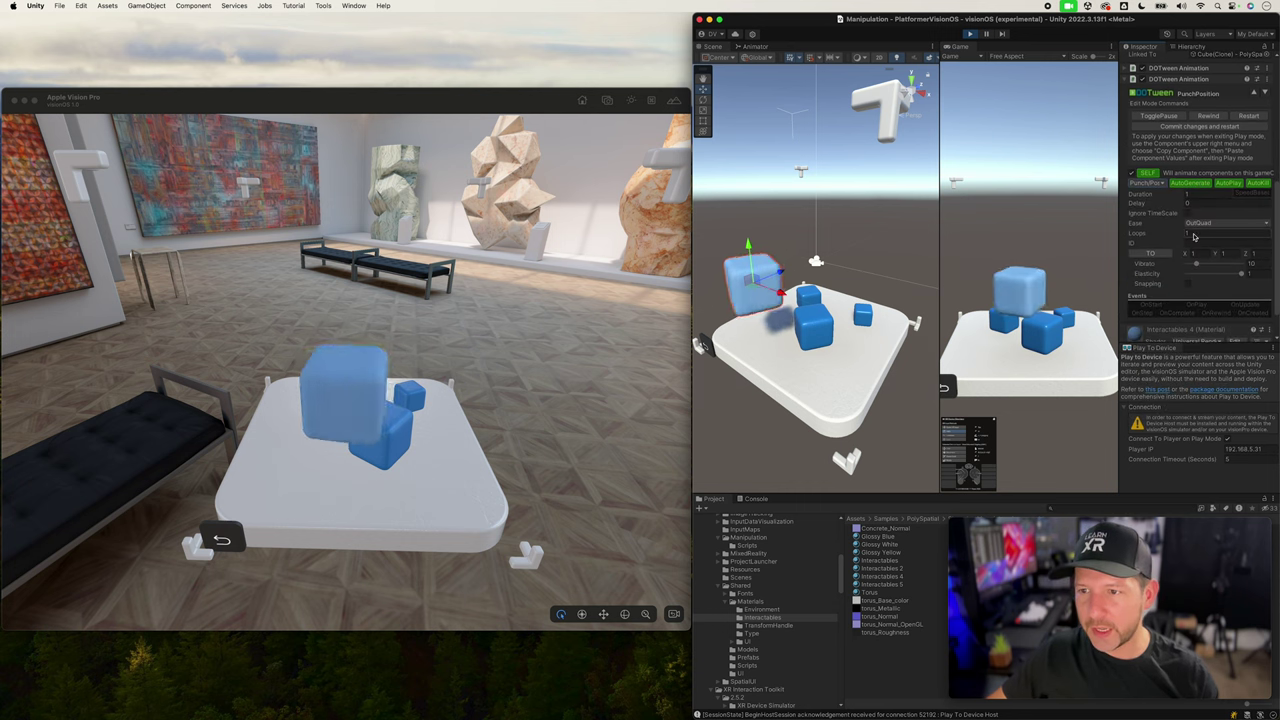
Configure the punch position tween with loops -1, a punch vector of X 0, Y 0.1, Z 0 and InElastic ease
type("-1")
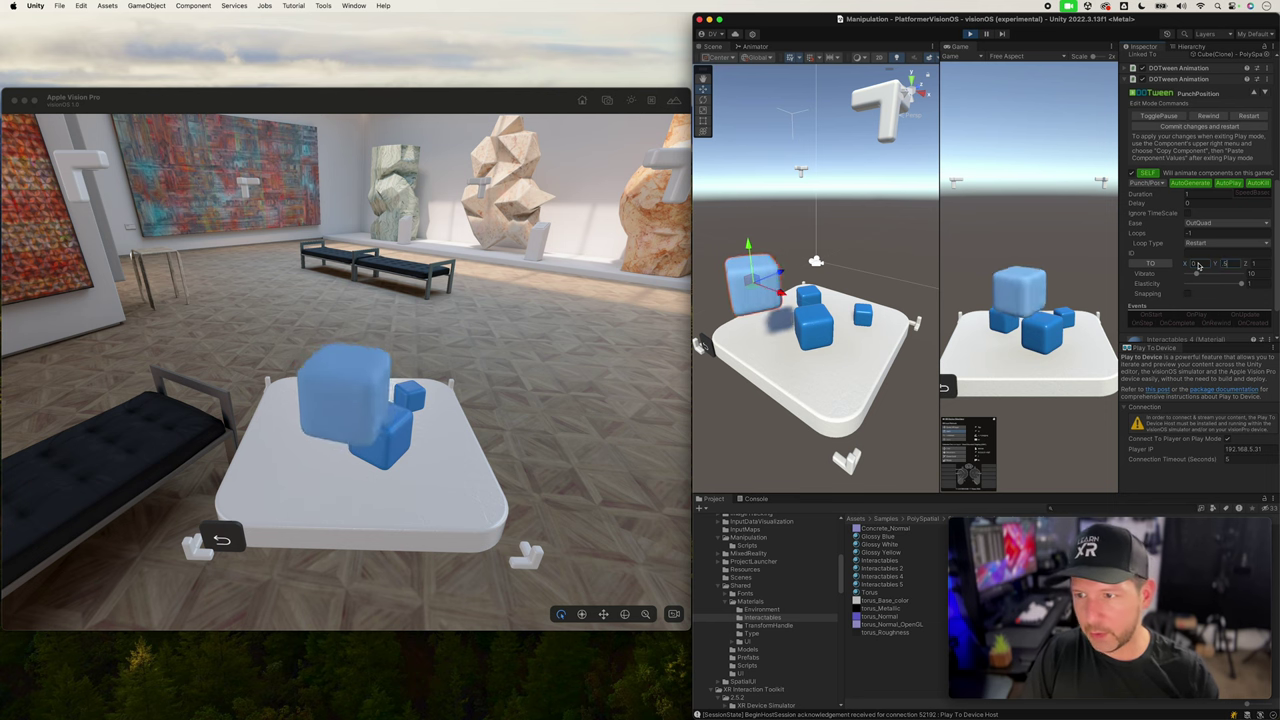
scroll(1199, 265, "down", 2)
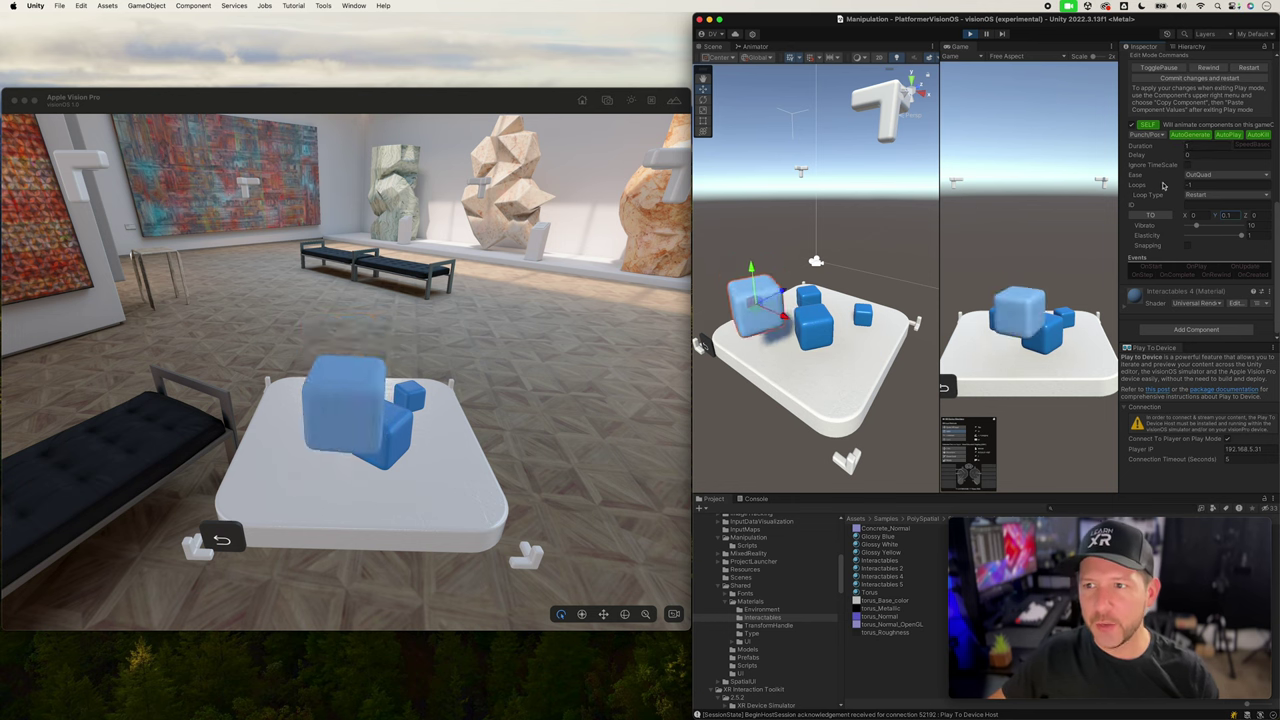
left_click(1205, 175)
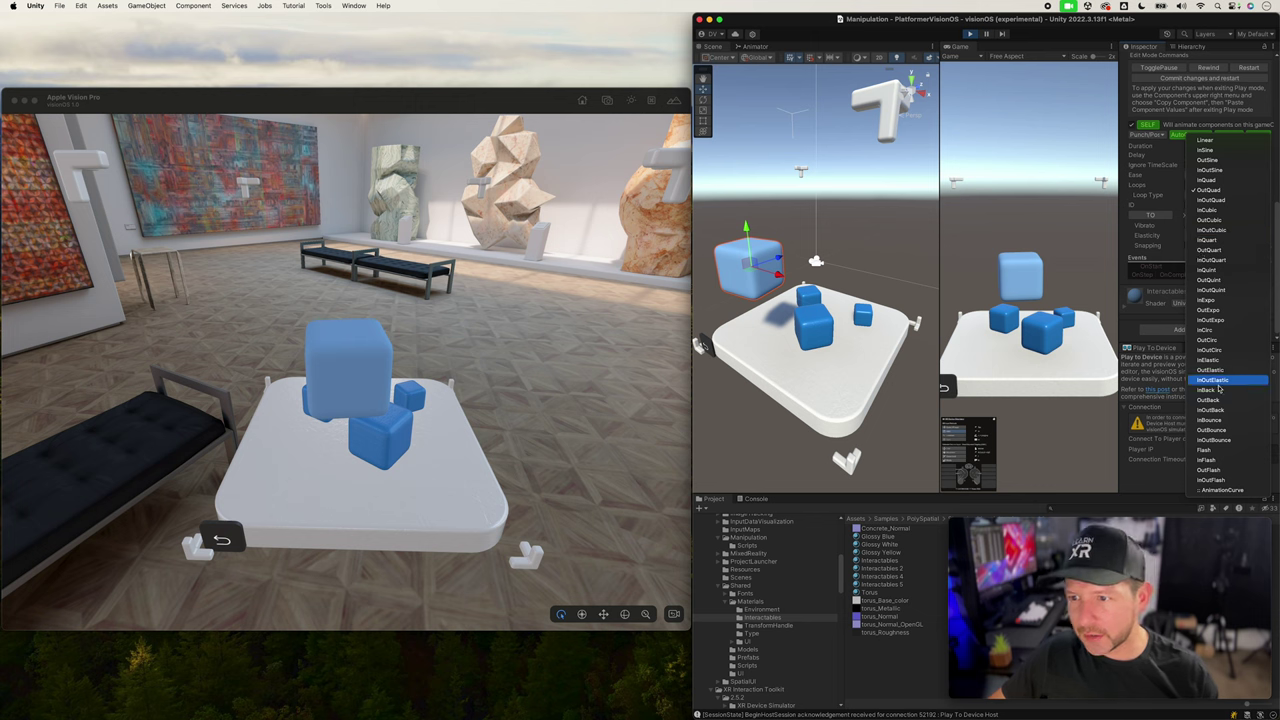
left_click(1212, 360)
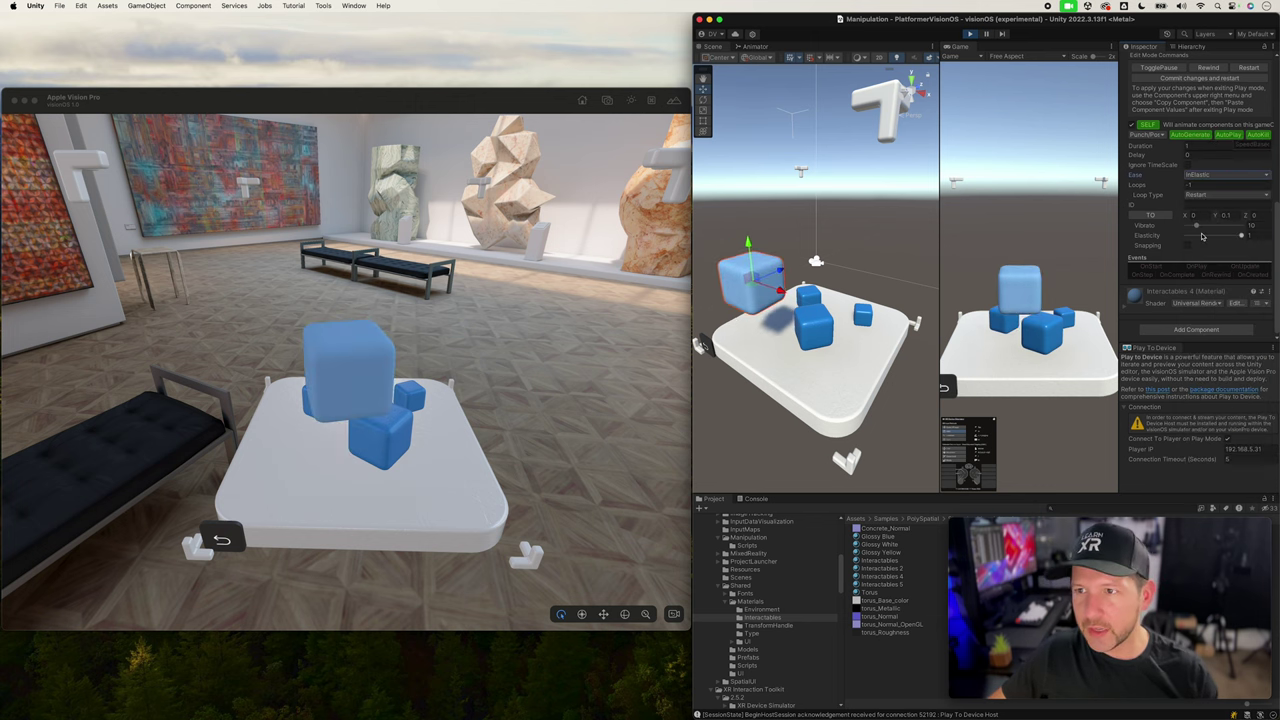
scroll(1190, 172, "up", 2)
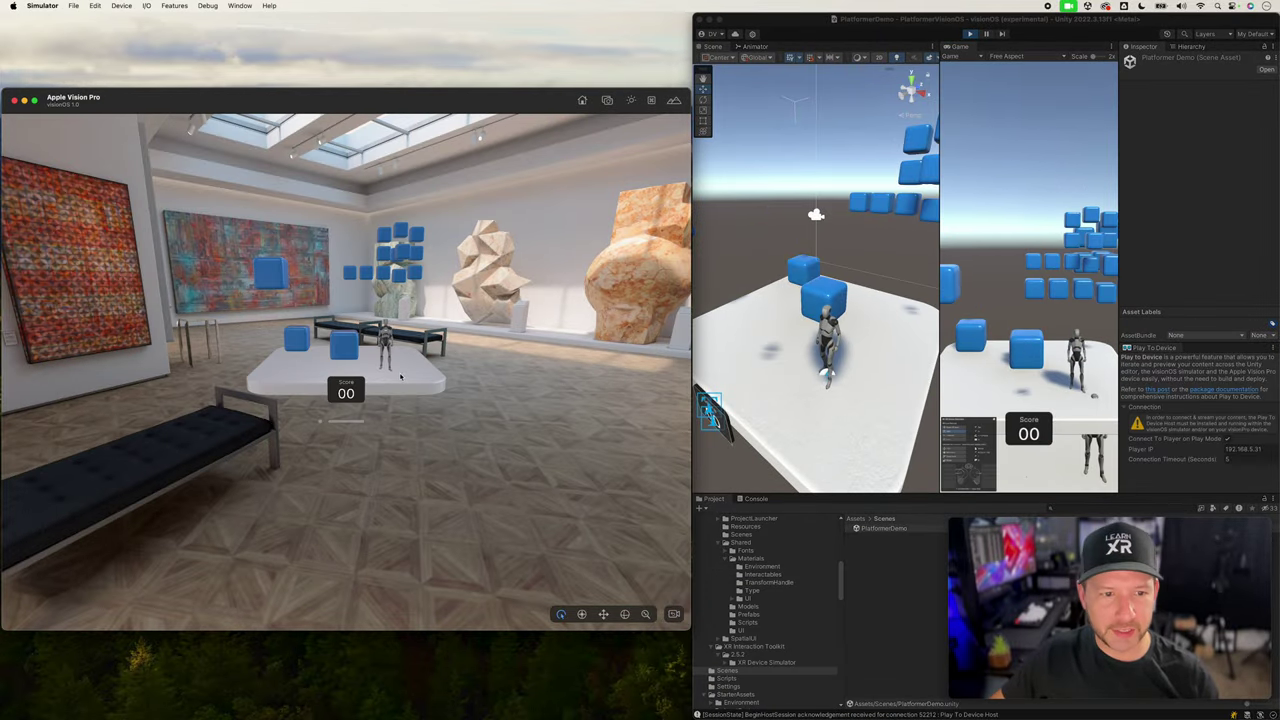
Play the streamed PlatformerDemo scene, moving the character across the platform and jumping to pop balloons
scroll(400, 376, "up", 10)
scroll(404, 372, "up", 4)
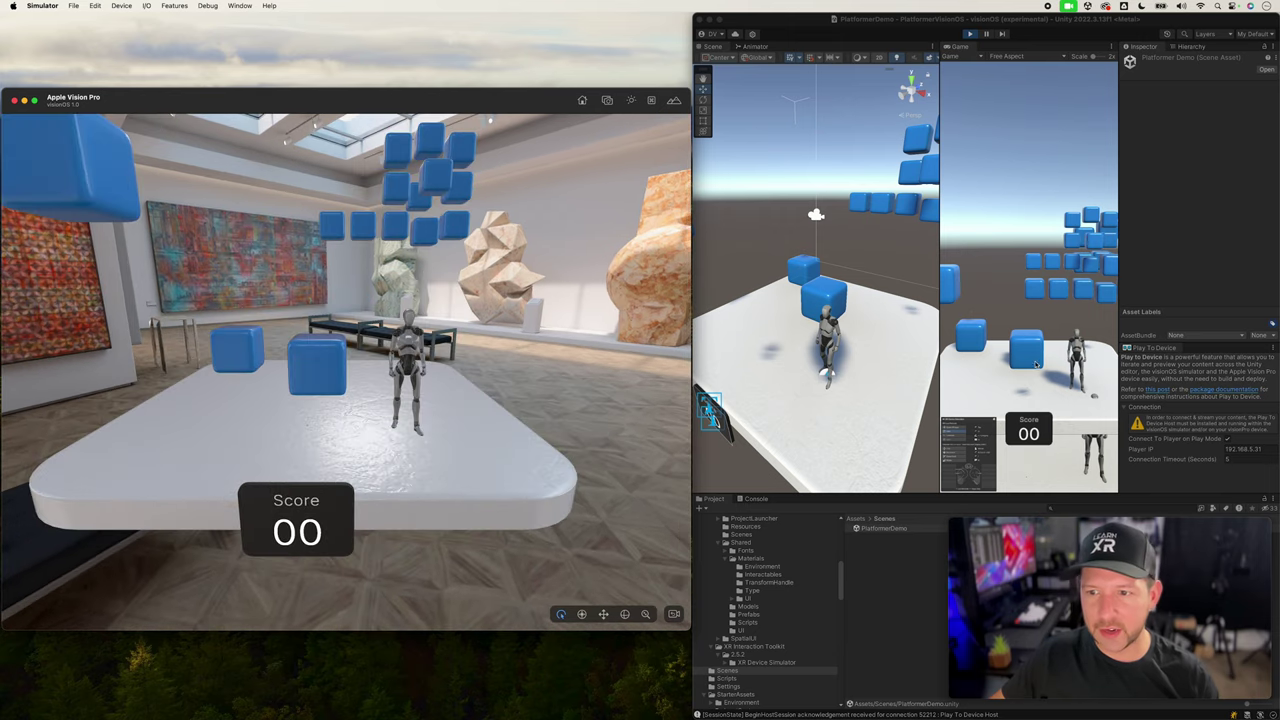
left_click(1000, 362)
key("d")
key("a")
key("d")
key("w")
key("a")
key("a")
key("space")
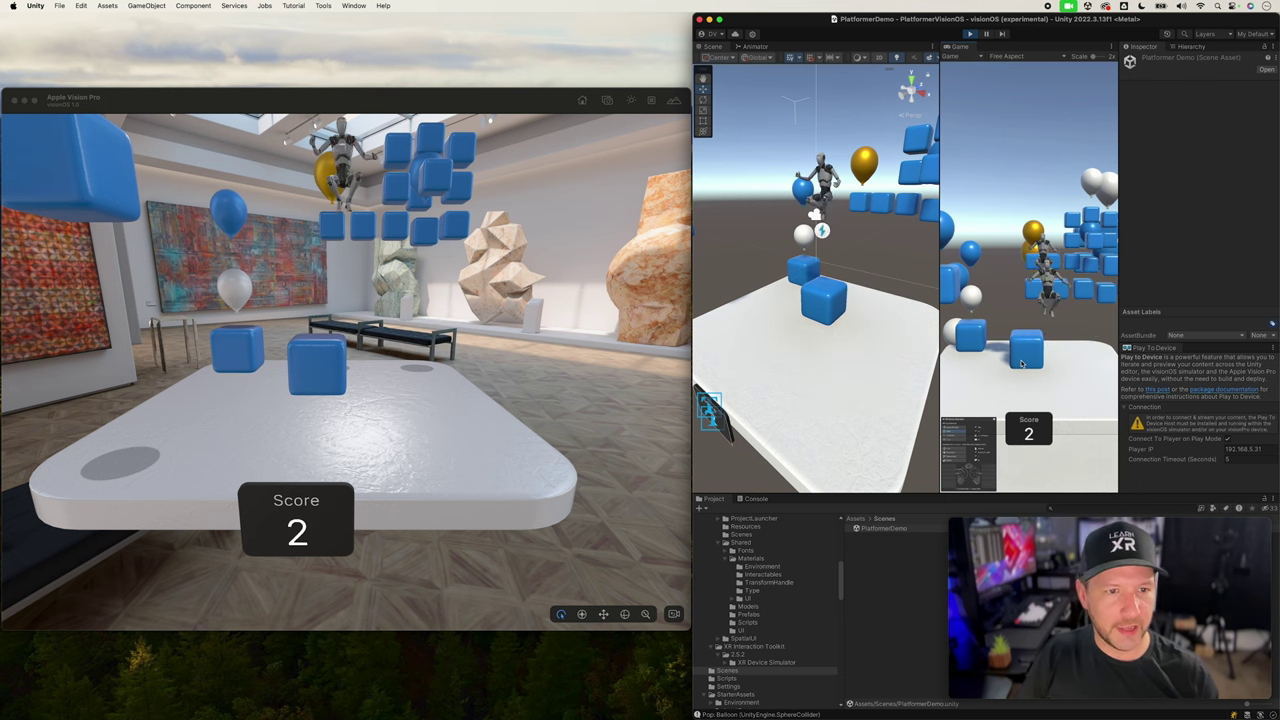
key("a")
key("space")
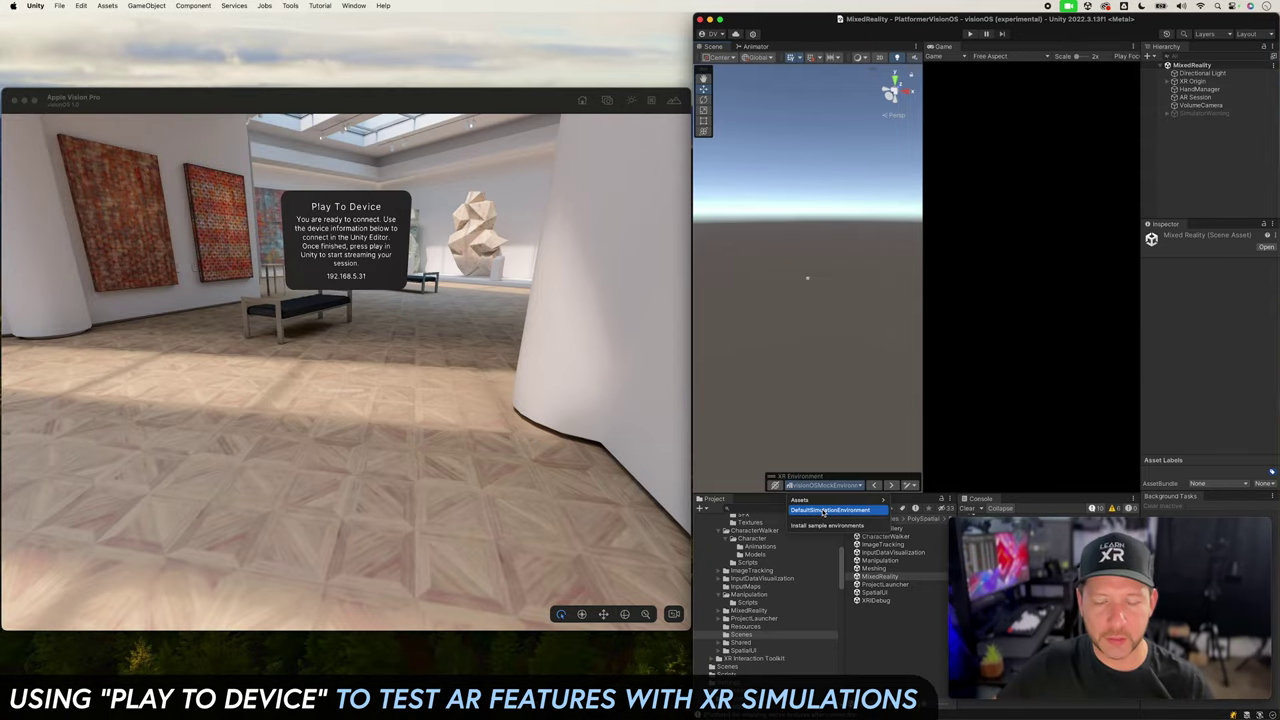
Open visionOSMockEnvironment for editing, inspect its Floor object and return to the MixedReality scene
left_click(850, 477)
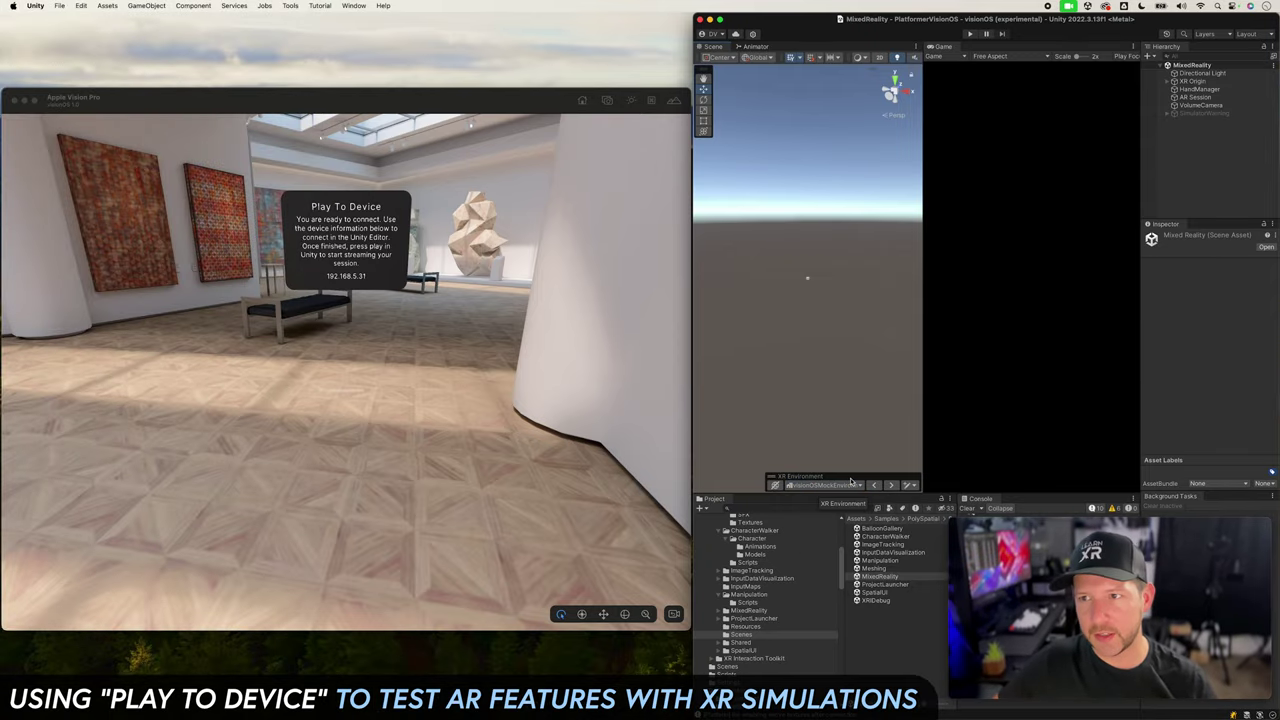
left_click(909, 485)
left_click(914, 520)
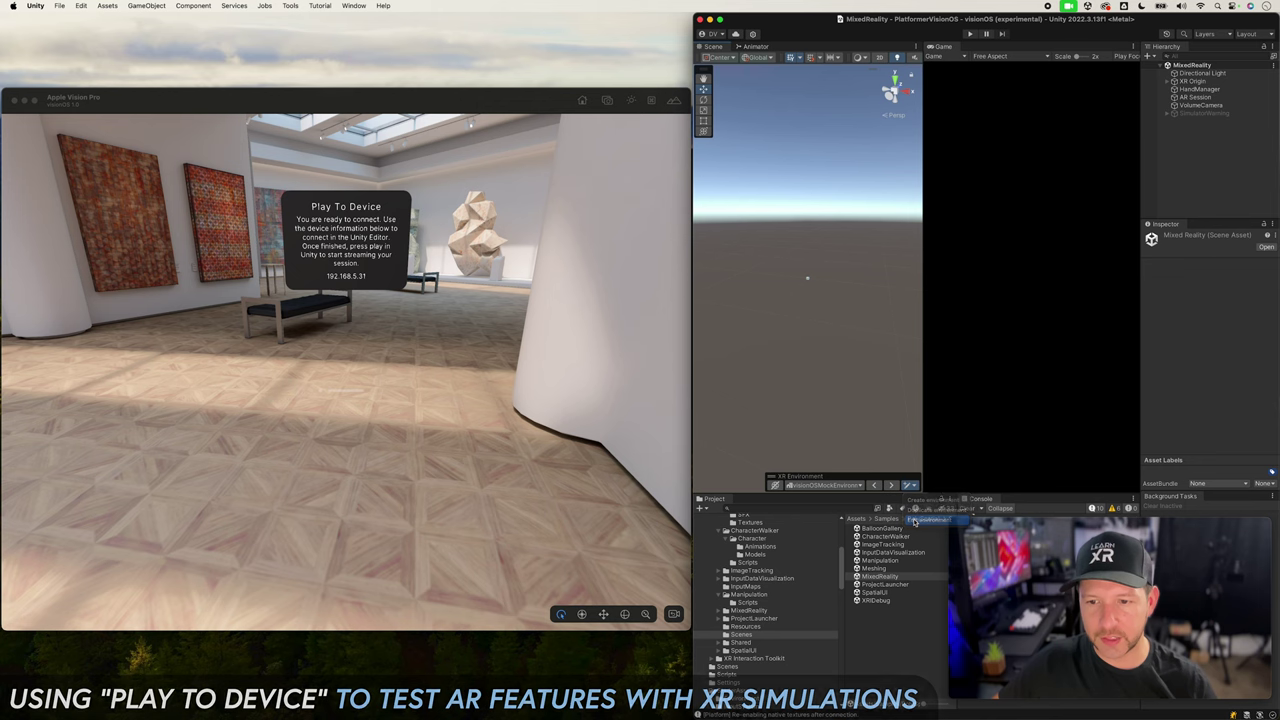
left_click(1193, 86)
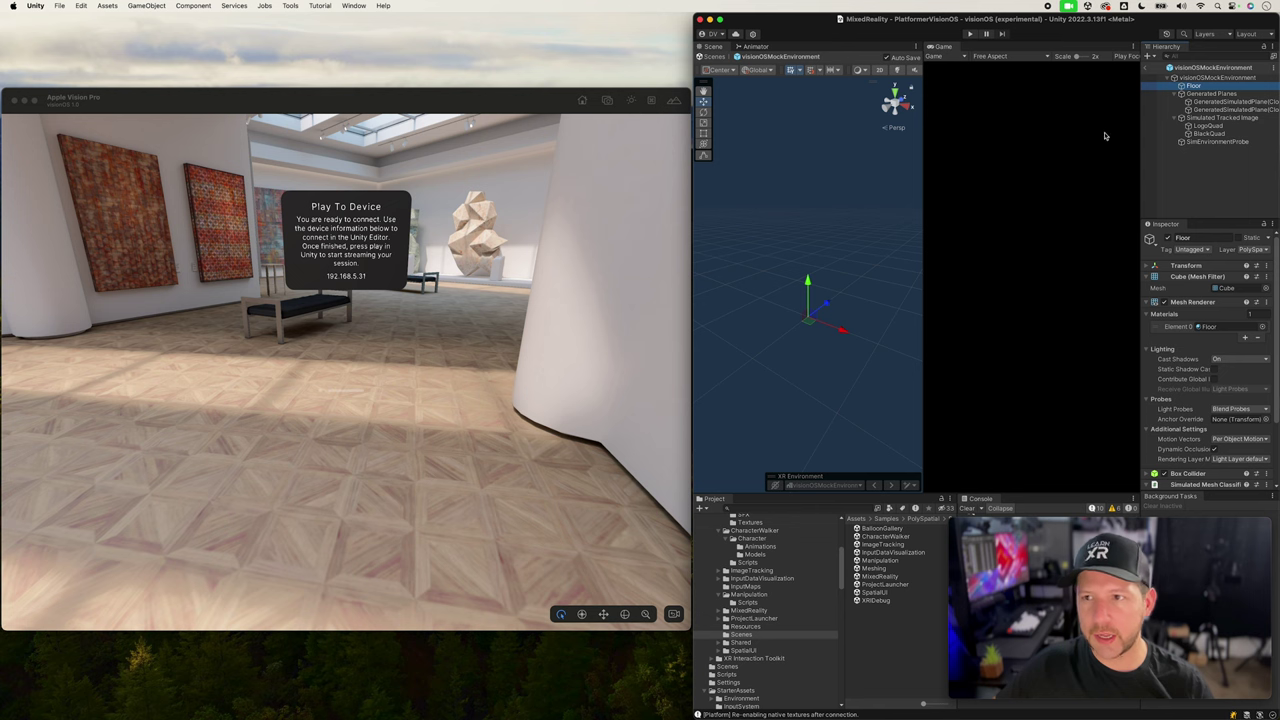
left_click(1145, 69)
Show the XR environment in the Scene view and start Play mode for the MixedReality scene
left_click(777, 486)
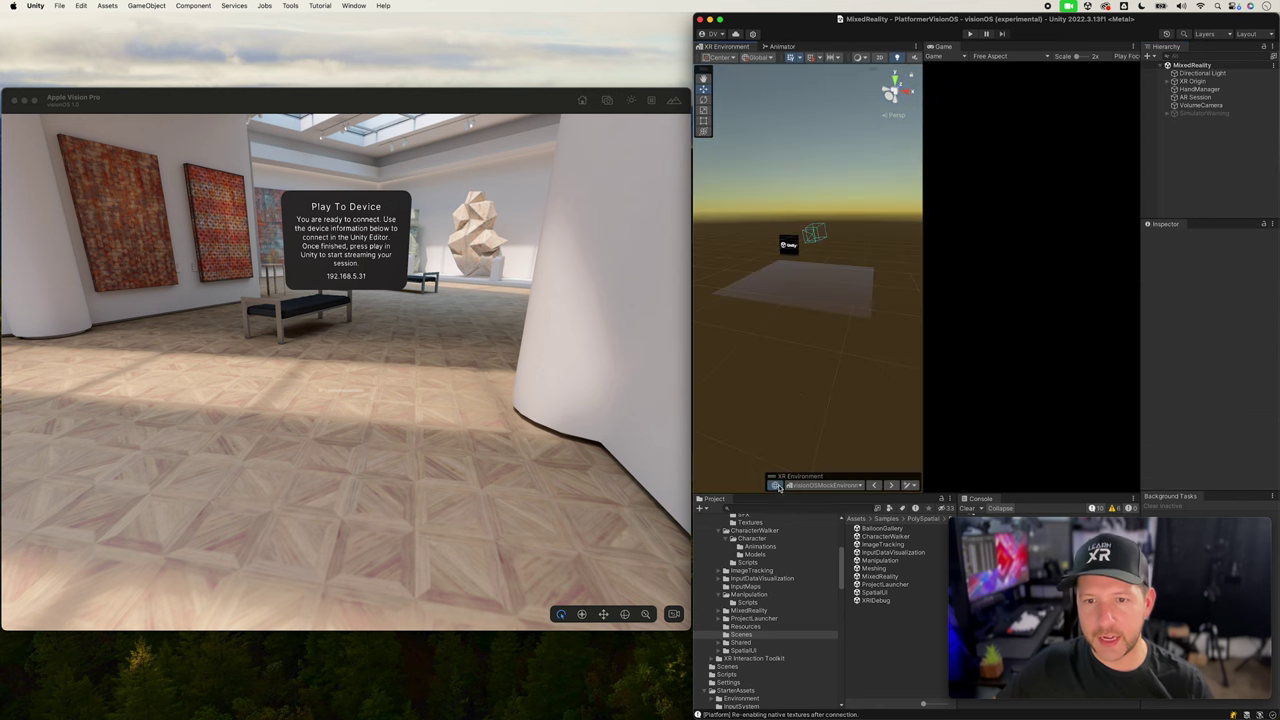
scroll(800, 266, "up", 5)
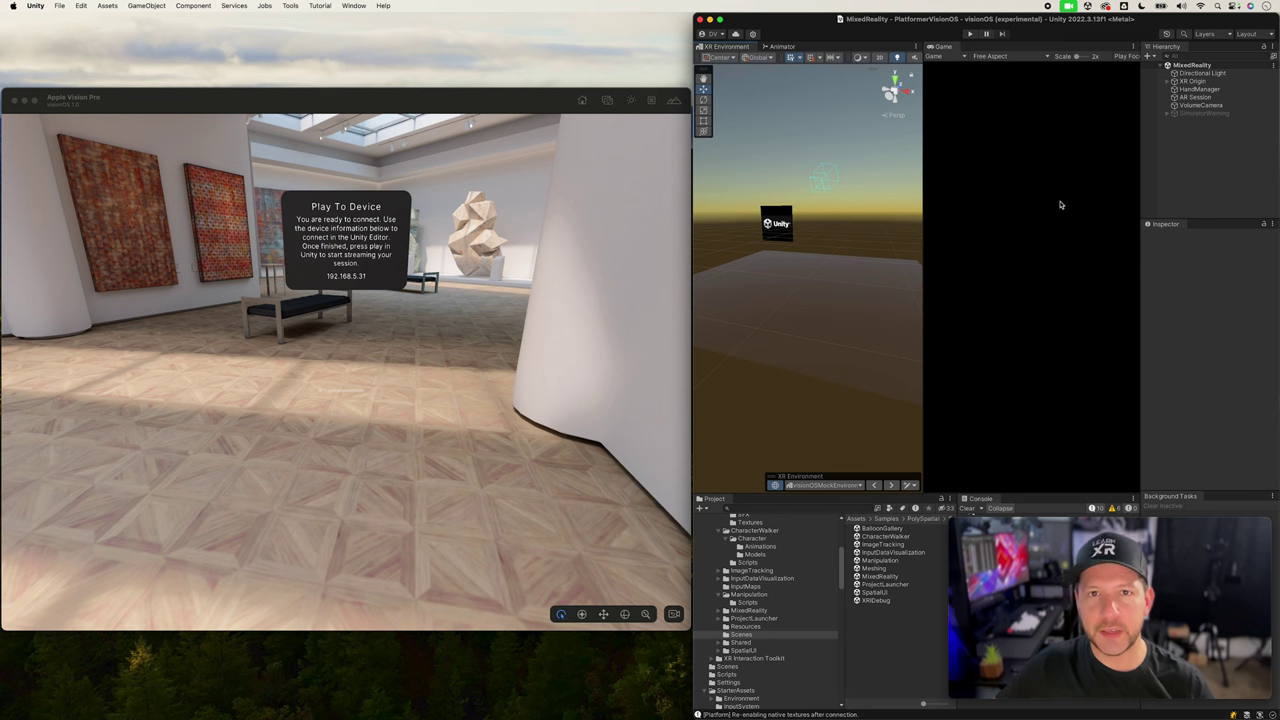
left_click(969, 34)
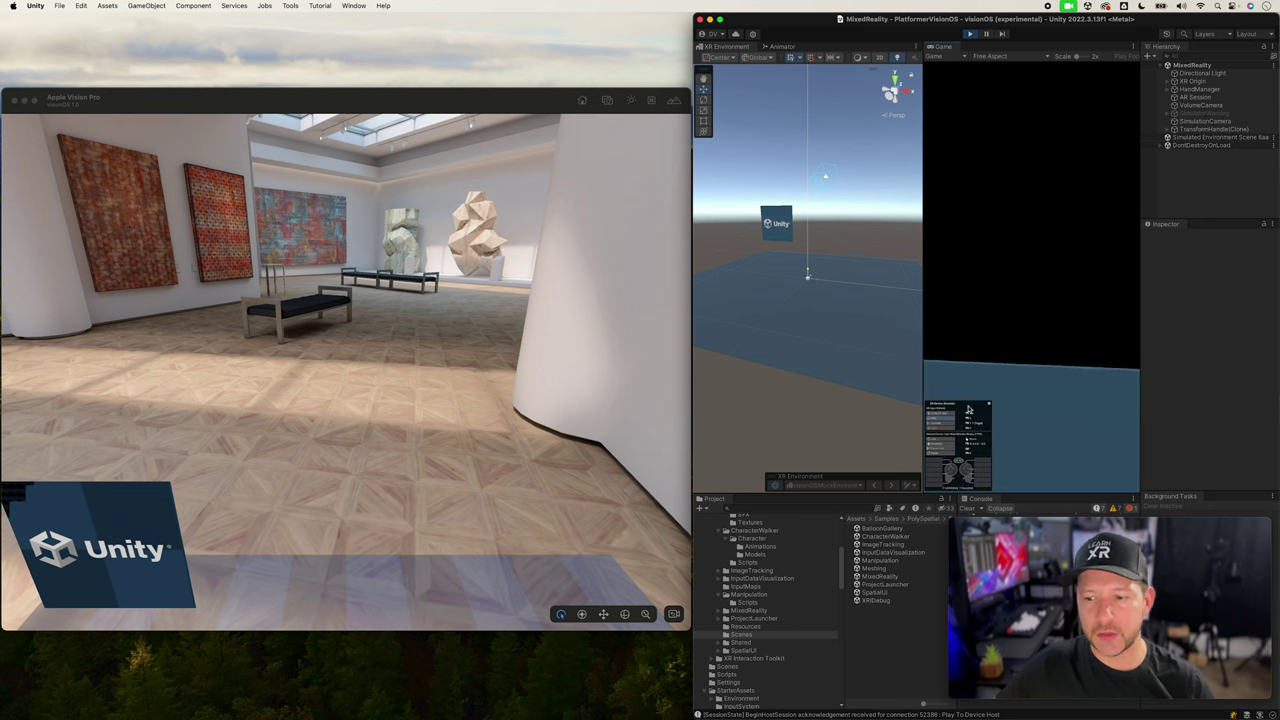
Examine the detected planes and their Alignment and Classification labels in the Apple Vision Pro simulator
right_click_drag(1057, 436, 1230, 508)
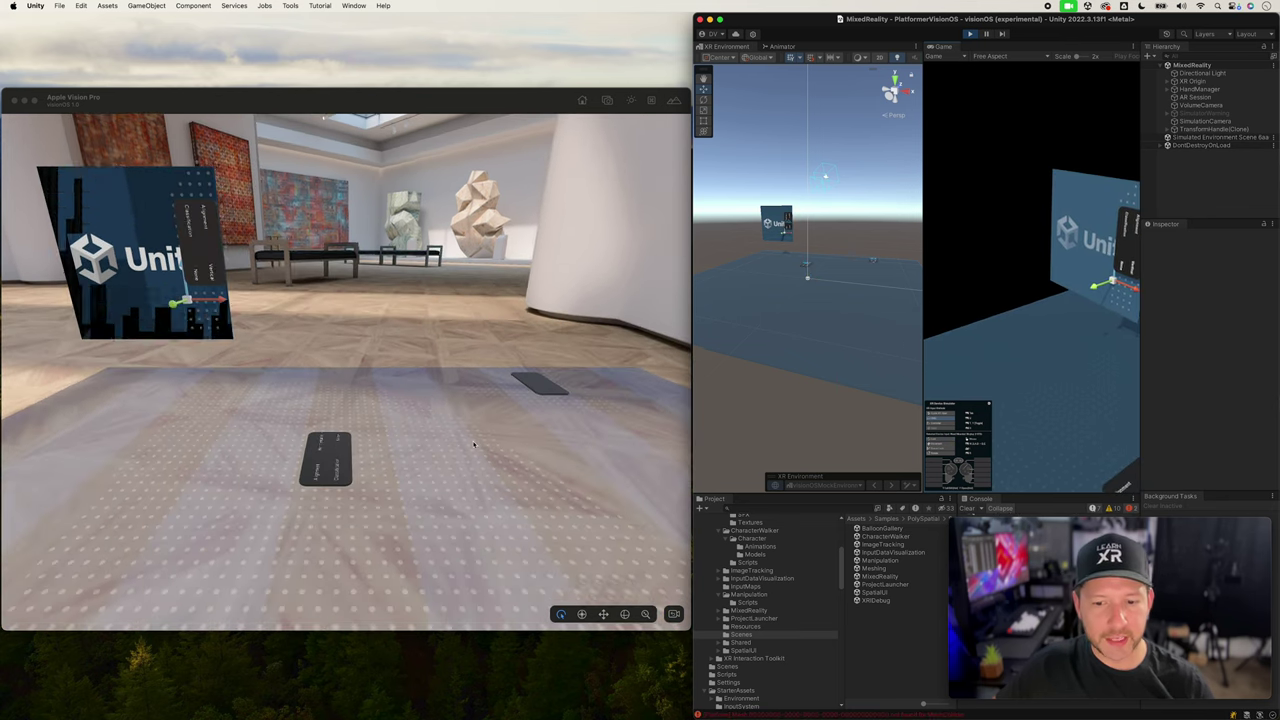
scroll(333, 386, "down", 5)
scroll(333, 390, "up", 8)
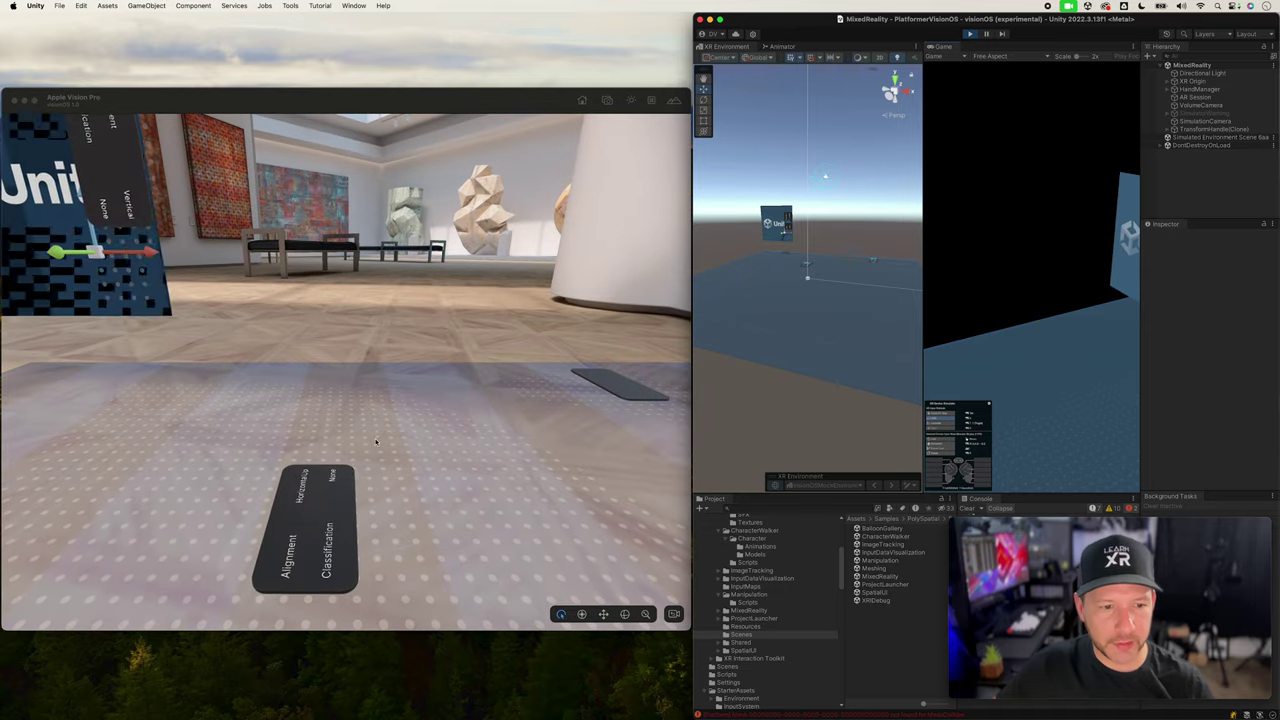
right_click_drag(512, 514, 405, 540)
scroll(439, 506, "right", 5)
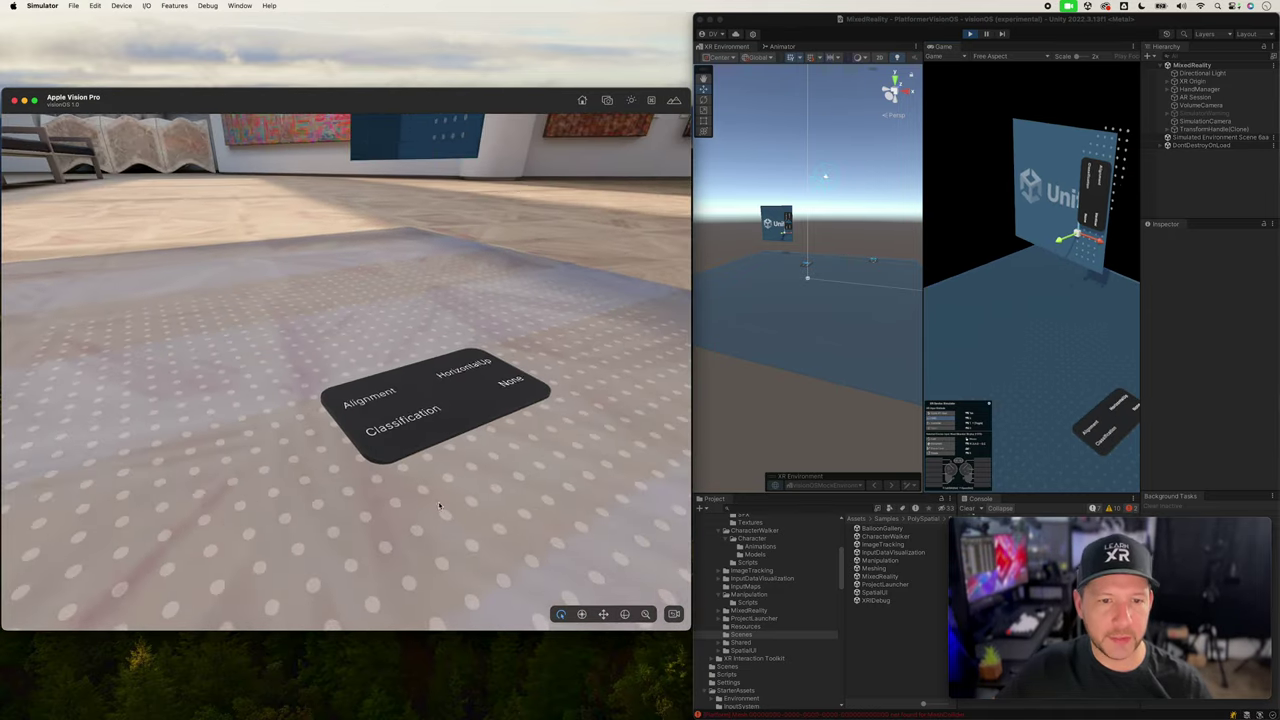
scroll(482, 426, "up", 5)
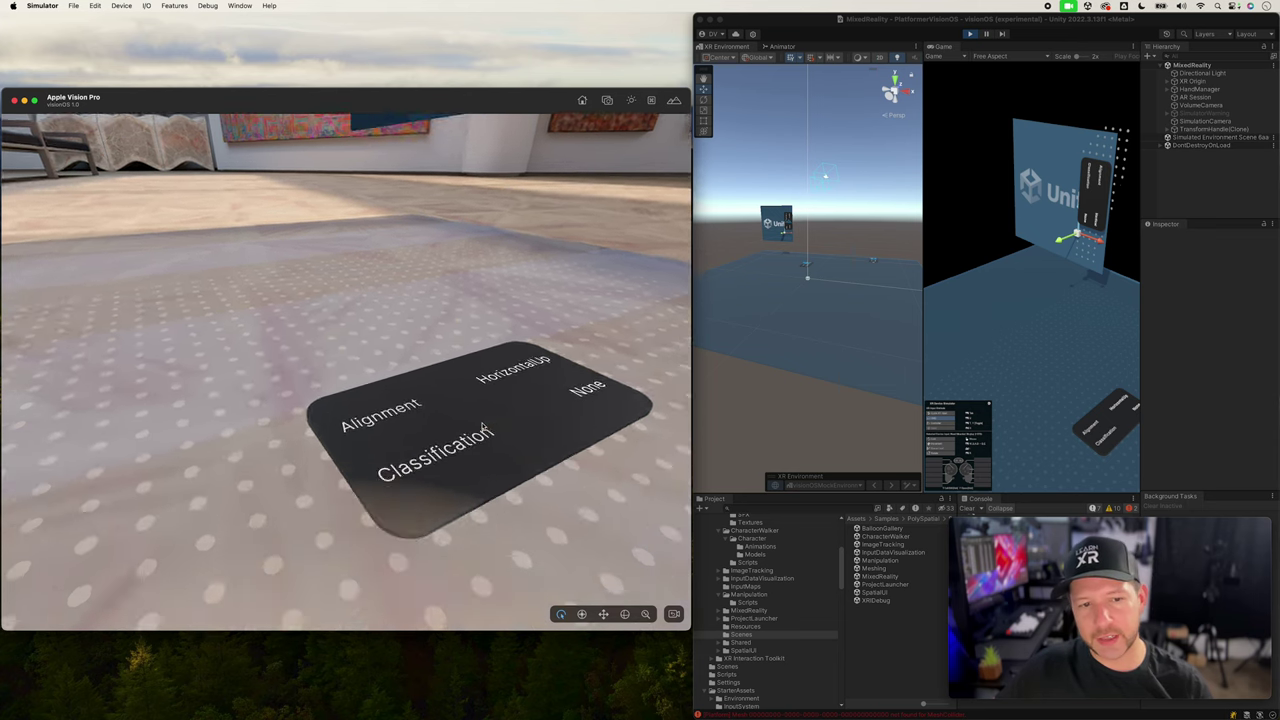
scroll(437, 426, "down", 10)
scroll(400, 440, "up", 4)
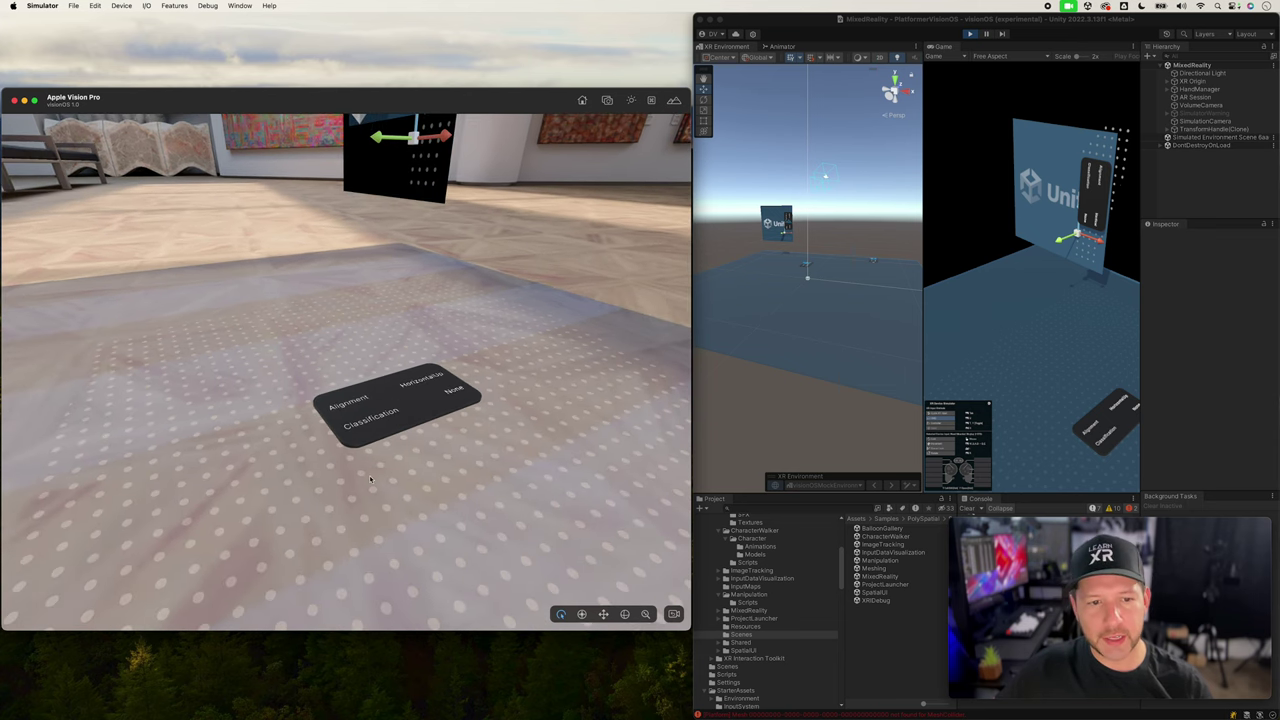
scroll(407, 308, "right", 3)
scroll(358, 172, "up", 5)
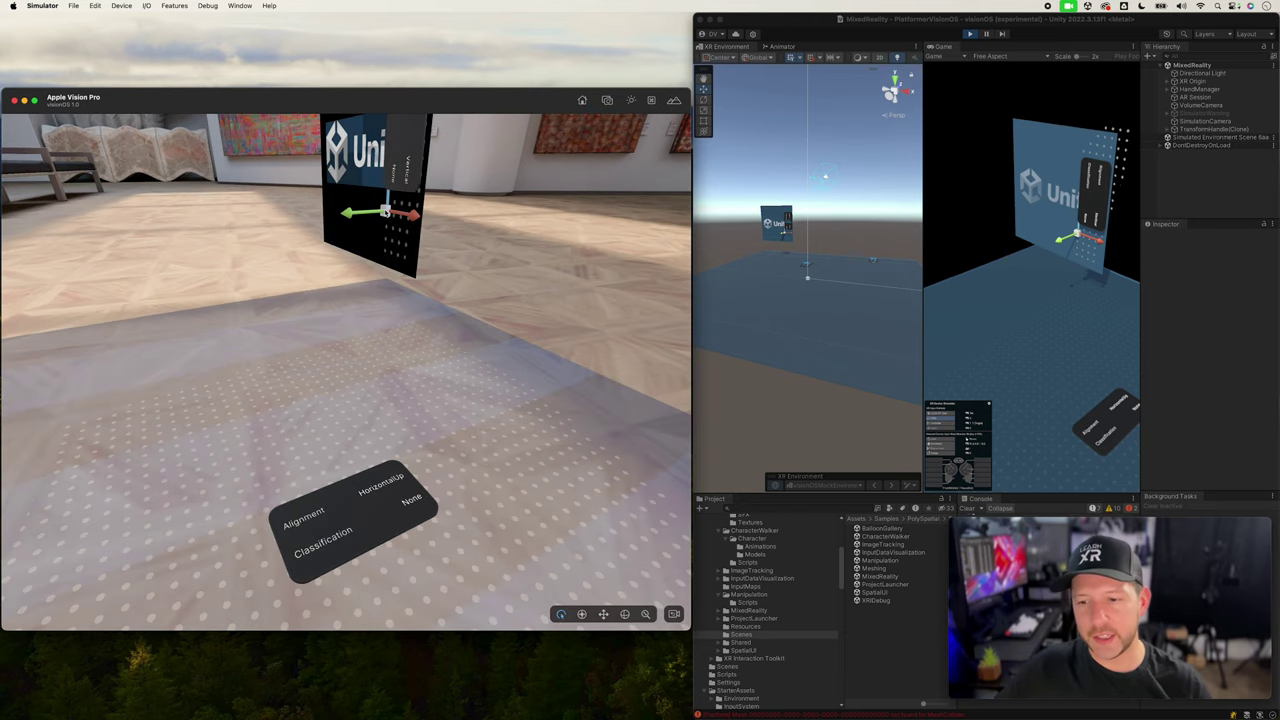
Move the simulated camera through the environment in the Game view and place the transform handle on the detected floor plane
right_click_drag(1034, 318, 982, 414)
left_click_drag(981, 413, 1268, 463)
right_click_drag(1269, 463, 616, 440)
left_click_drag(615, 435, 945, 347)
left_click_drag(1022, 343, 945, 345)
key("w")
key("d")
key("a")
key("s")
key("w")
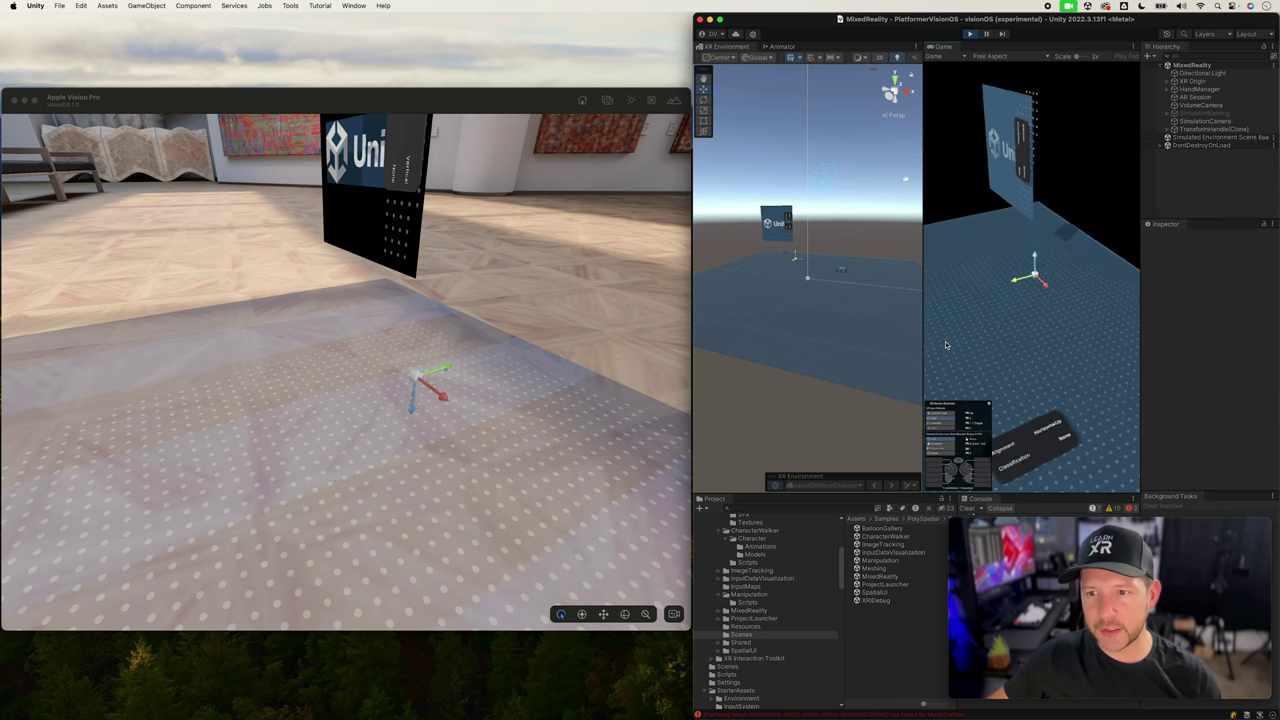
Move the simulated camera sideways to reposition the transform handle along the floor plane and check it in the simulator
key("s")
key("a")
key("a")
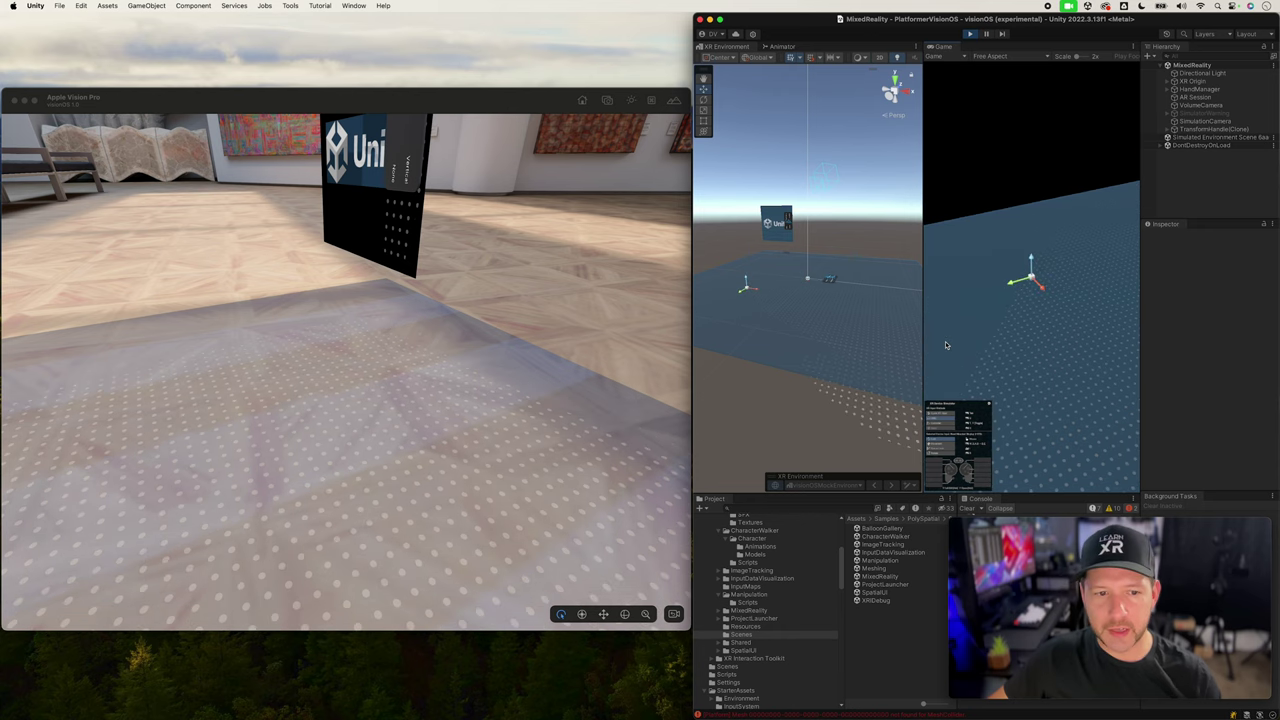
key("w")
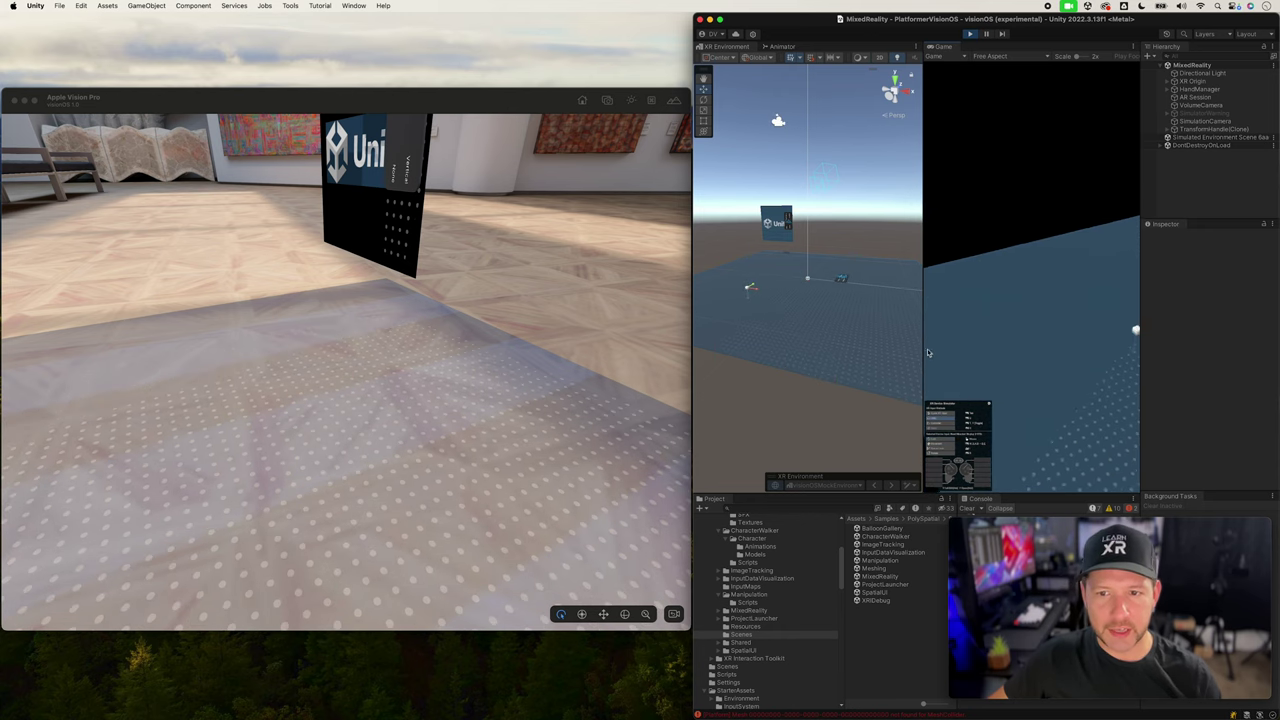
scroll(326, 470, "down", 5)
scroll(326, 470, "up", 6)
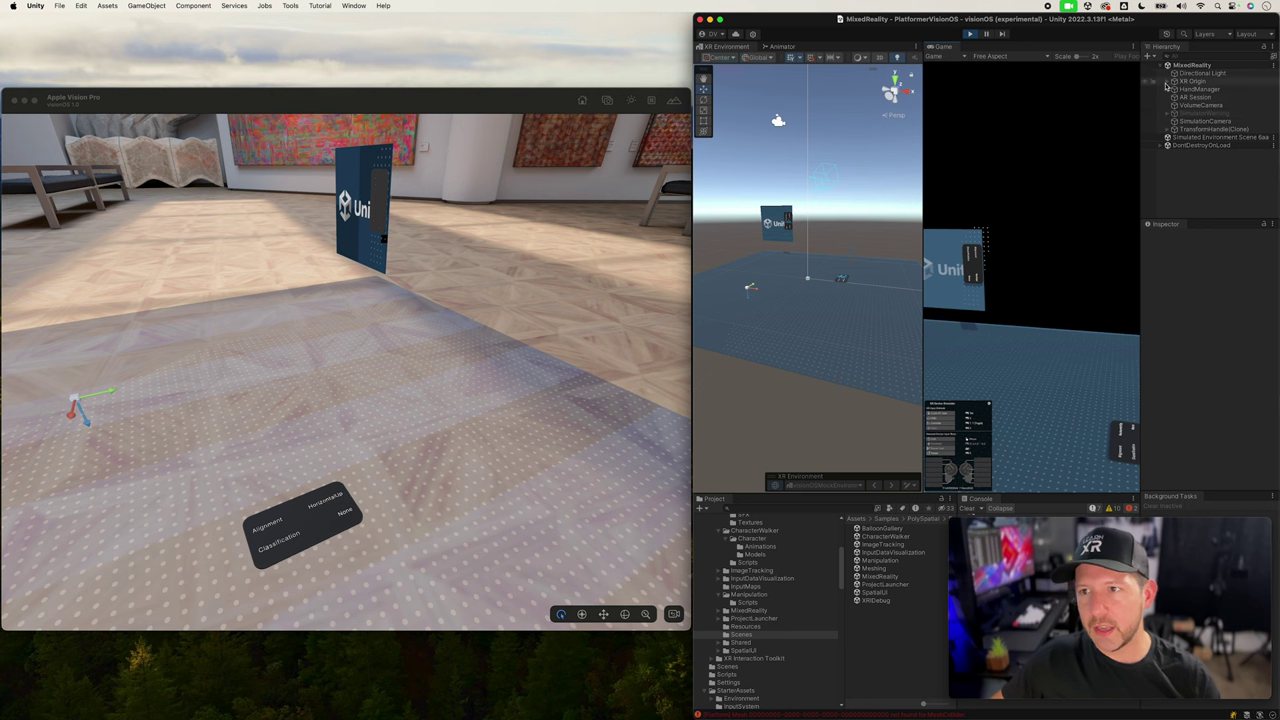
Inspect the running scene's TransformHandle(Clone) and SimulationCamera, and expand the DontDestroyOnLoad and HandManager objects
left_click(1196, 129)
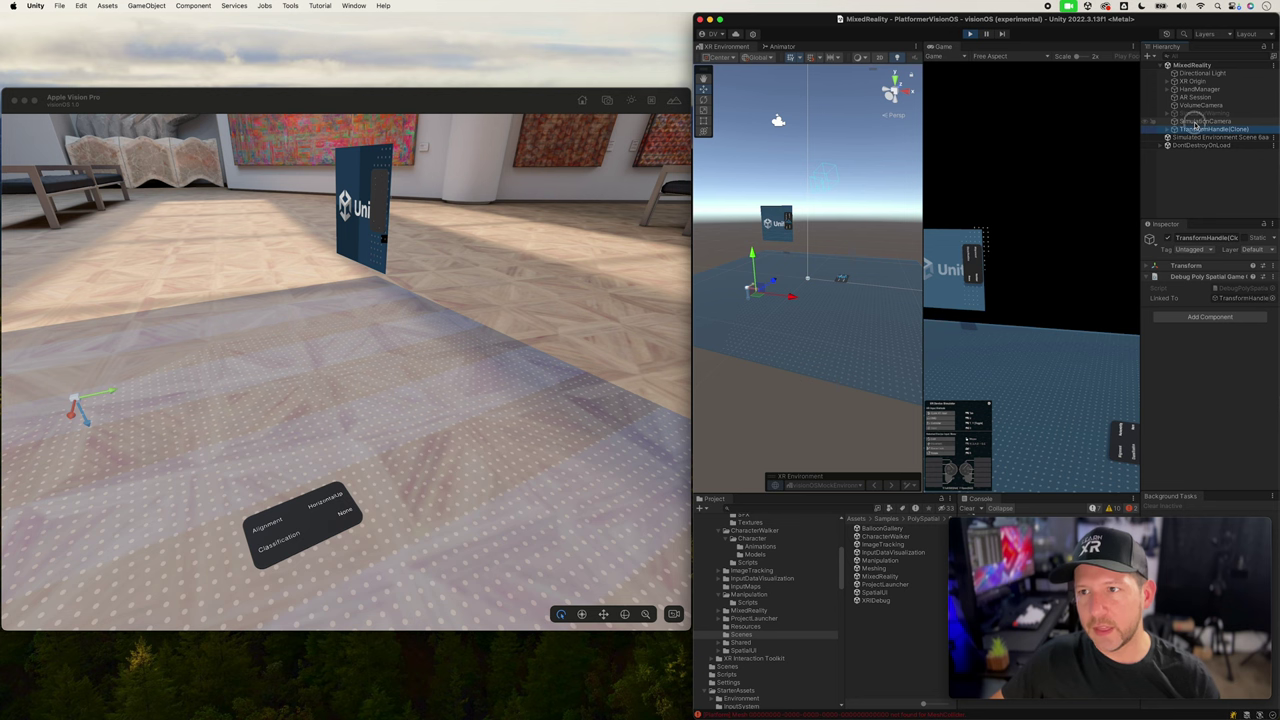
left_click(1198, 121)
left_click(1161, 146)
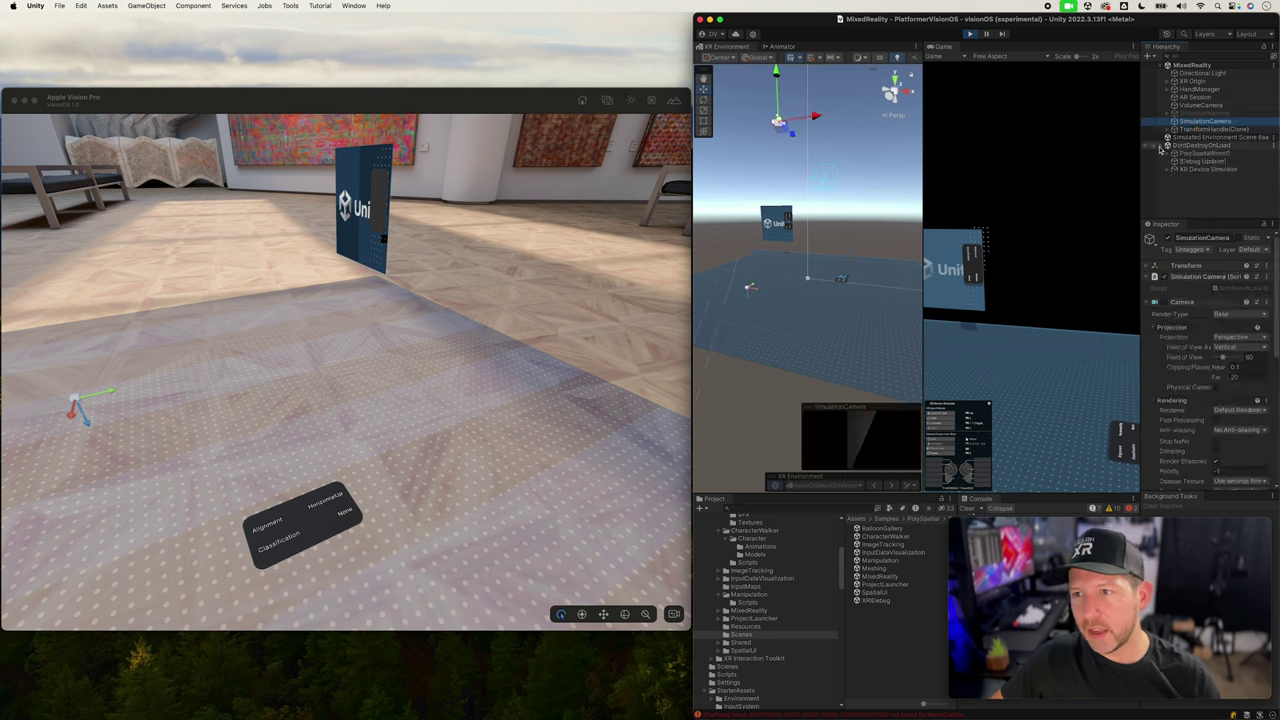
left_click(1169, 89)
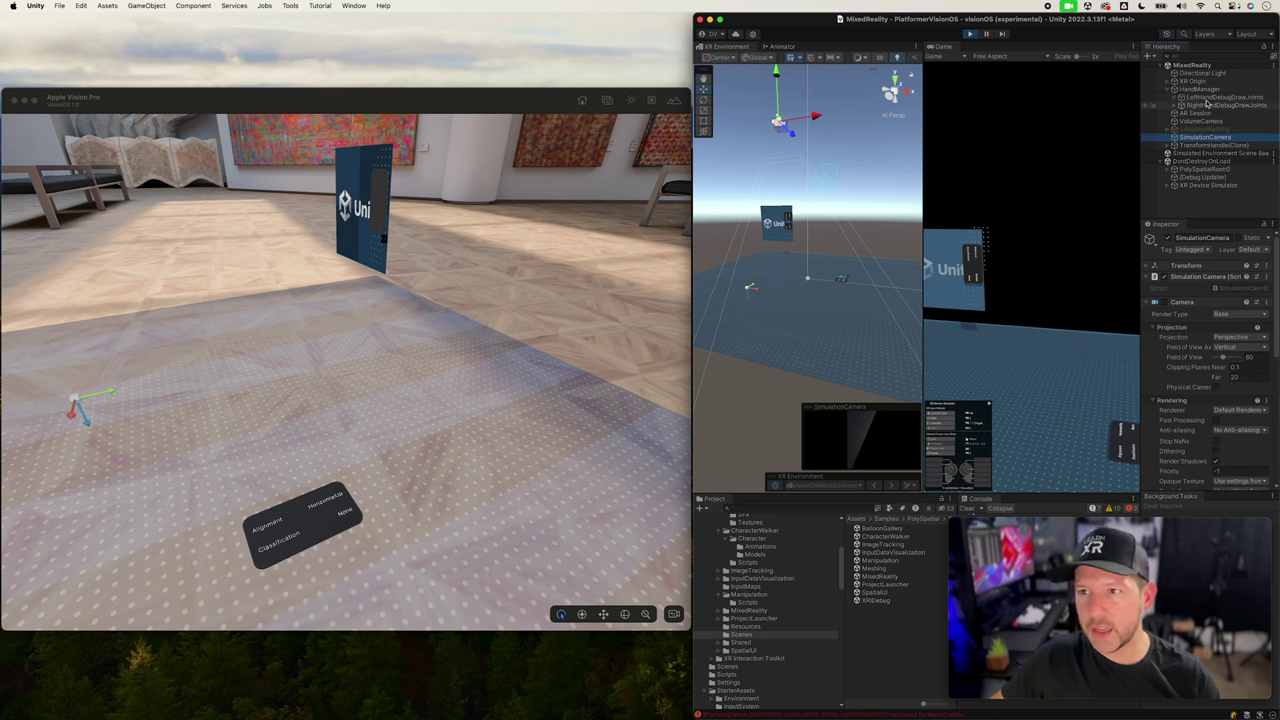
Expand the Trackables under XR Origin and inspect the first generated mesh and the first ARPlane
left_click(1167, 82)
left_click(1174, 98)
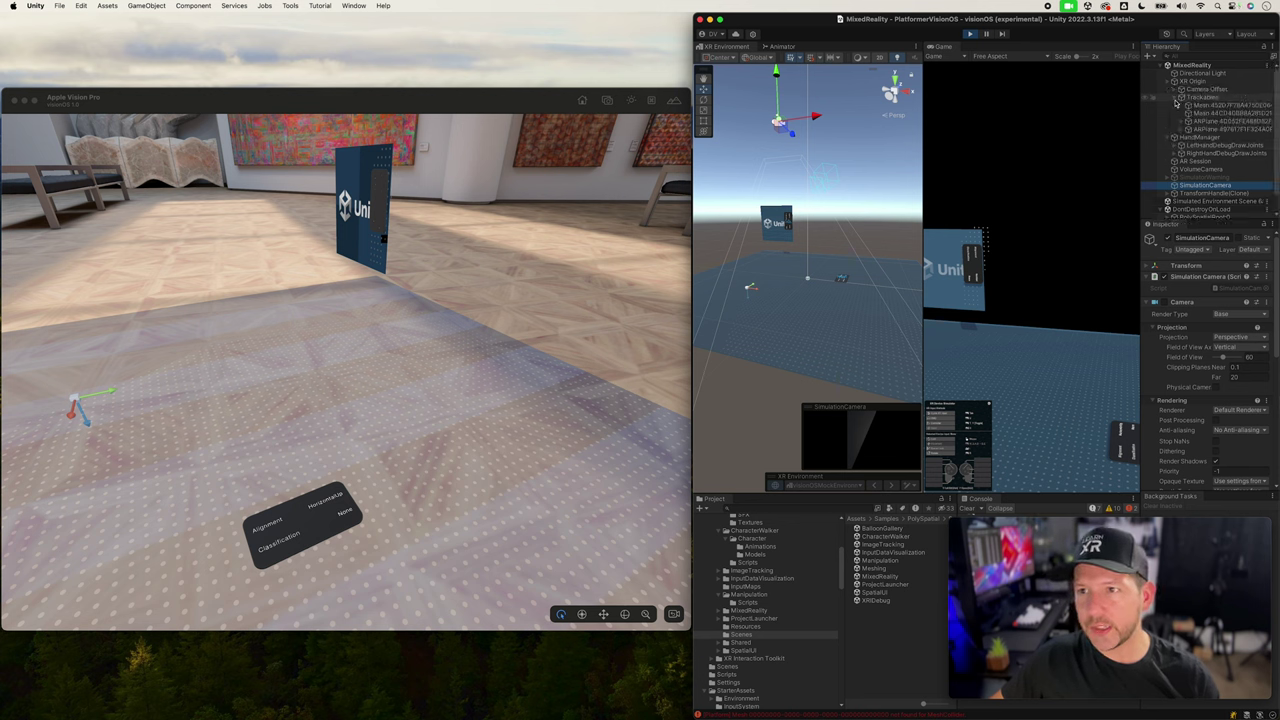
left_click(1207, 106)
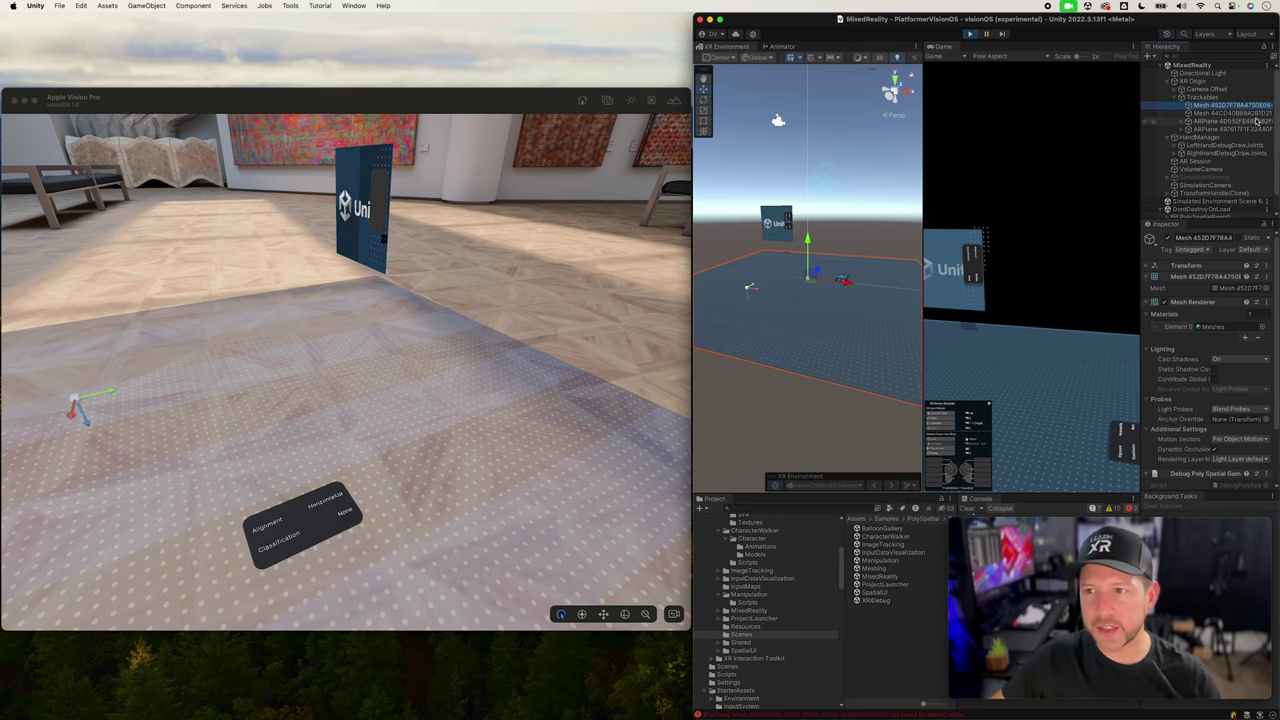
left_click(1215, 121)
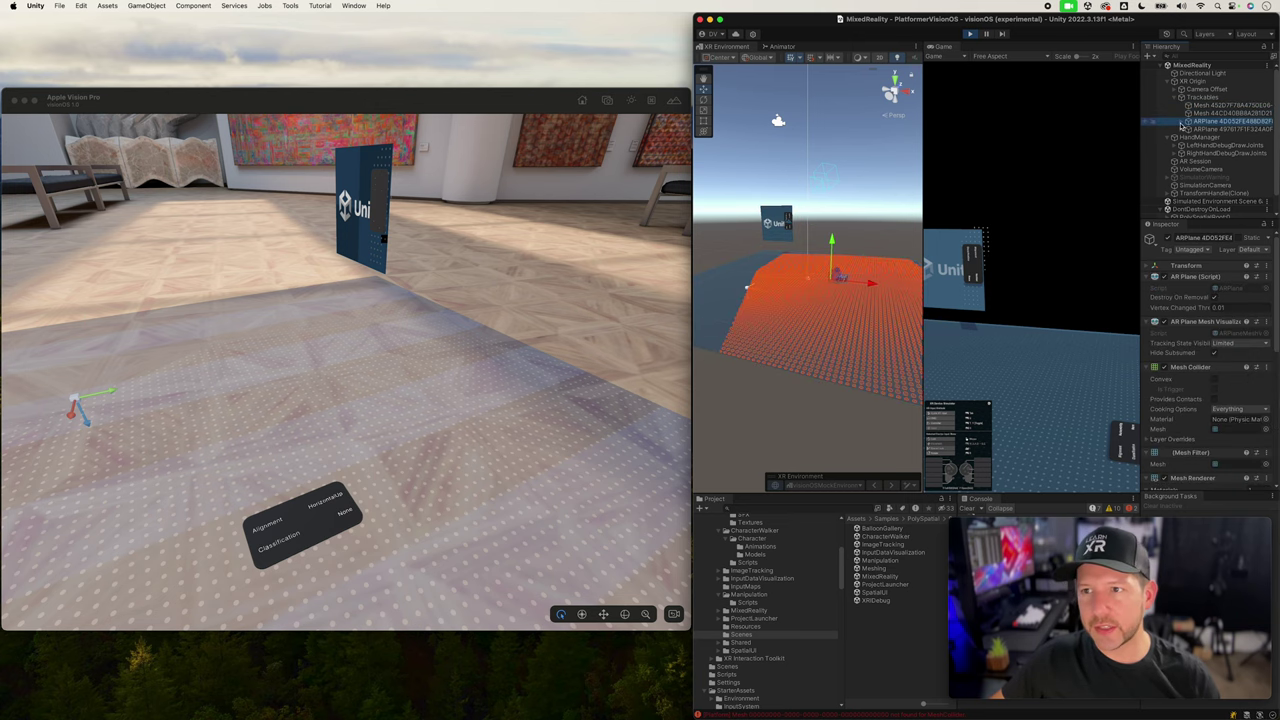